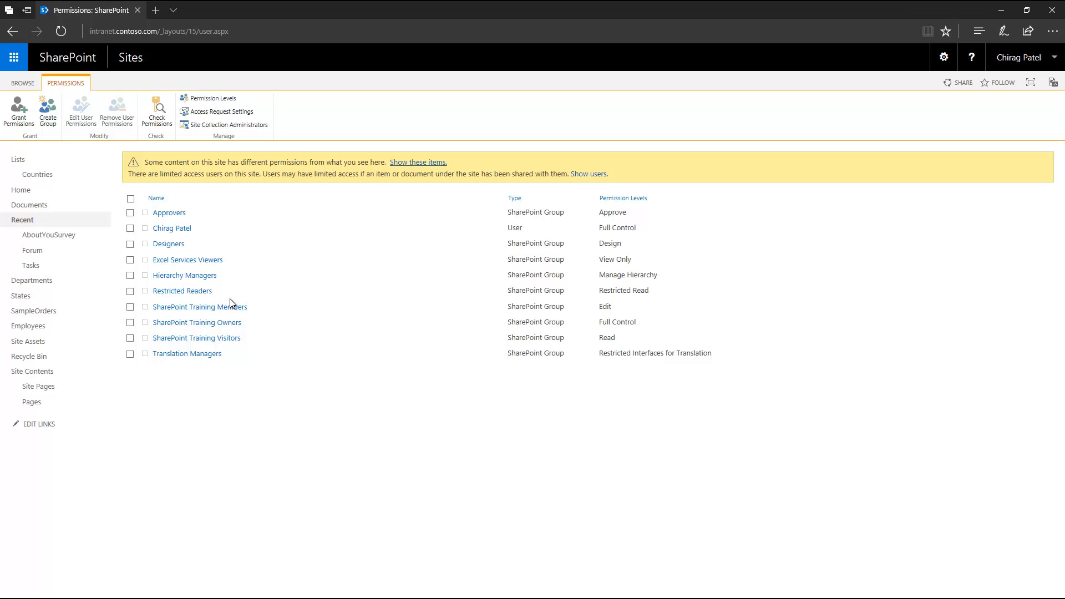
# Open the site contents of the SharePoint Training site and start creating a new subsite.
pyautogui.click(25, 85)
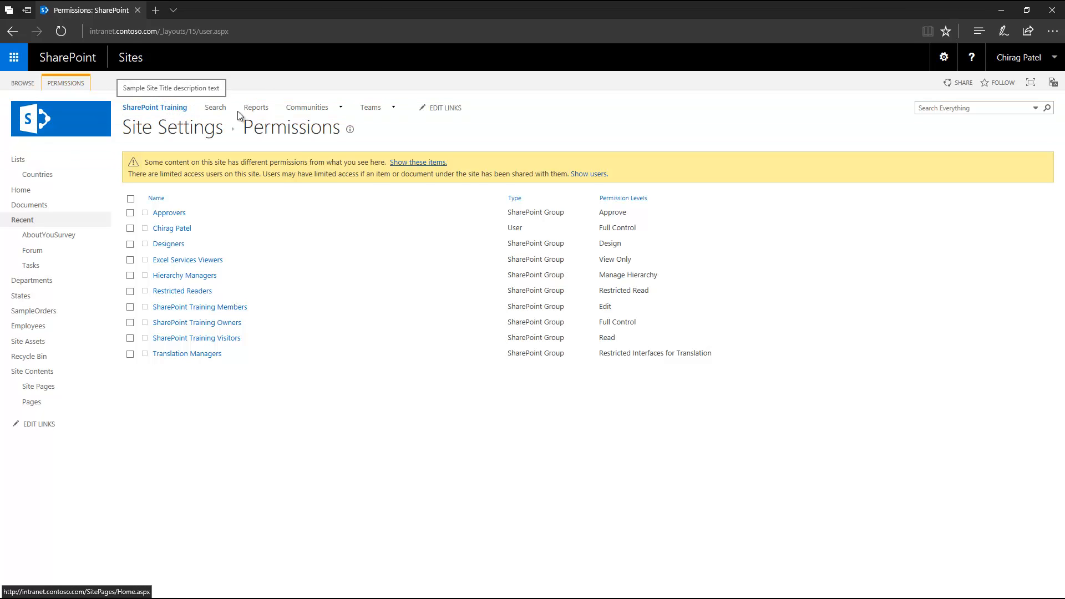
pyautogui.moveTo(404, 112)
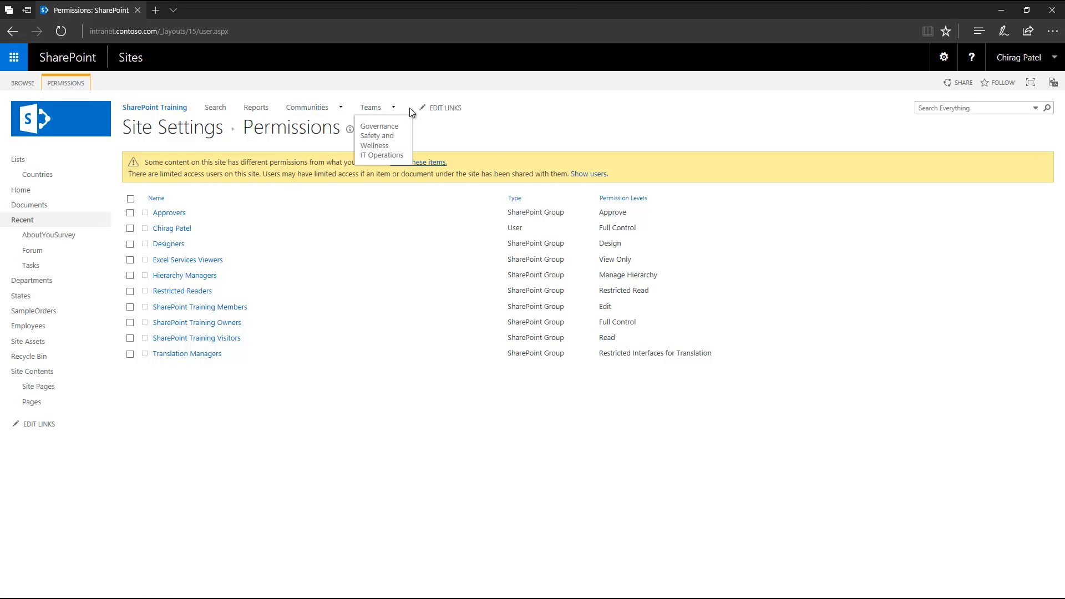
pyautogui.click(943, 57)
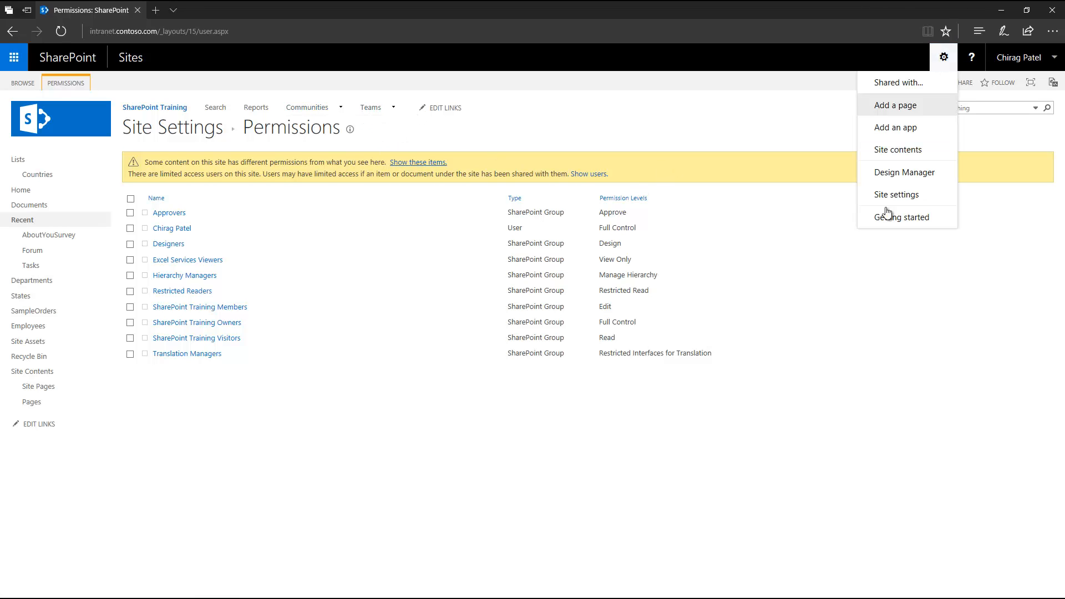
pyautogui.click(893, 150)
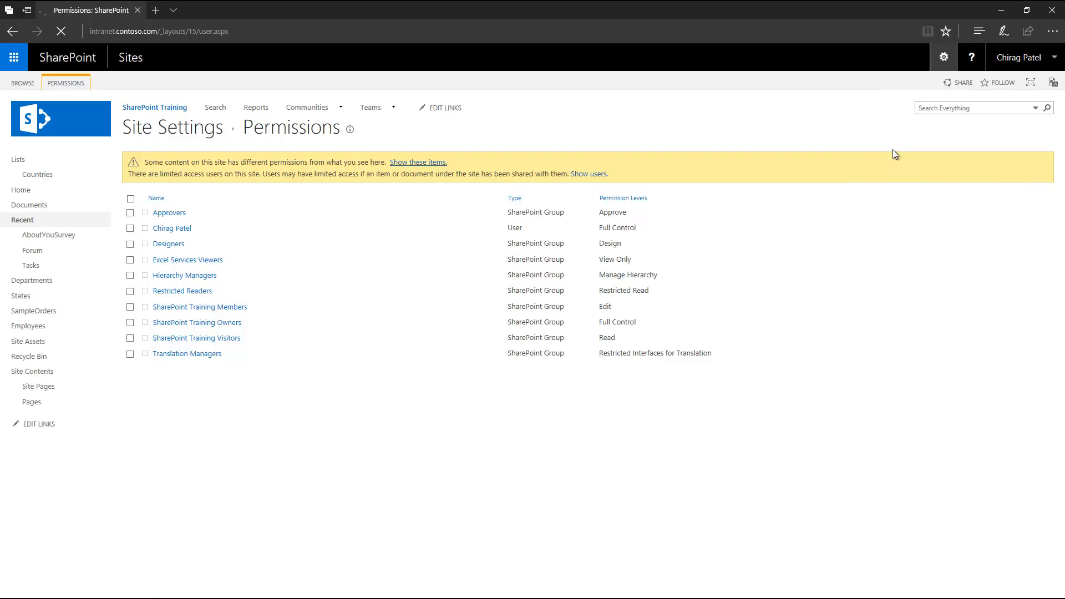
pyautogui.scroll(-1, 555, 333)
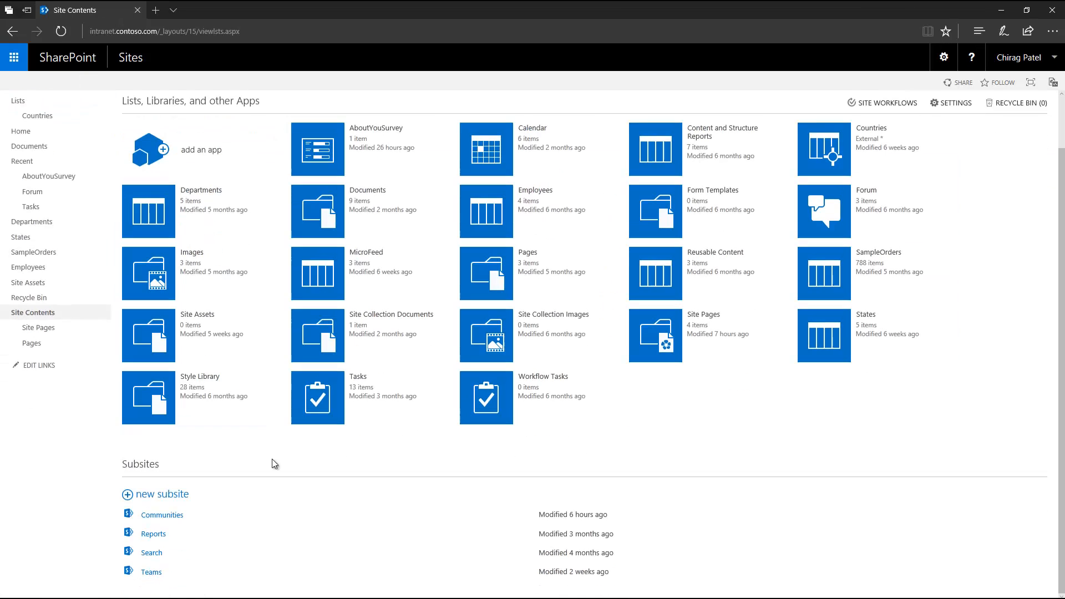
pyautogui.click(165, 495)
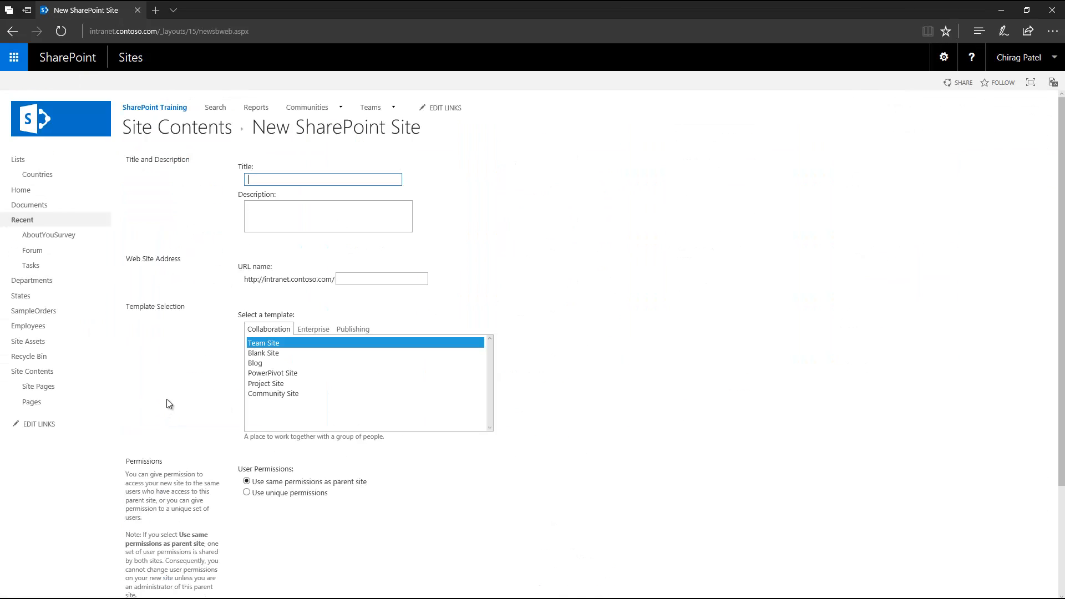
# Title the new subsite Projects, set its URL name to projects and choose the Blank Site template.
pyautogui.write('Projects')
pyautogui.press('Tab')
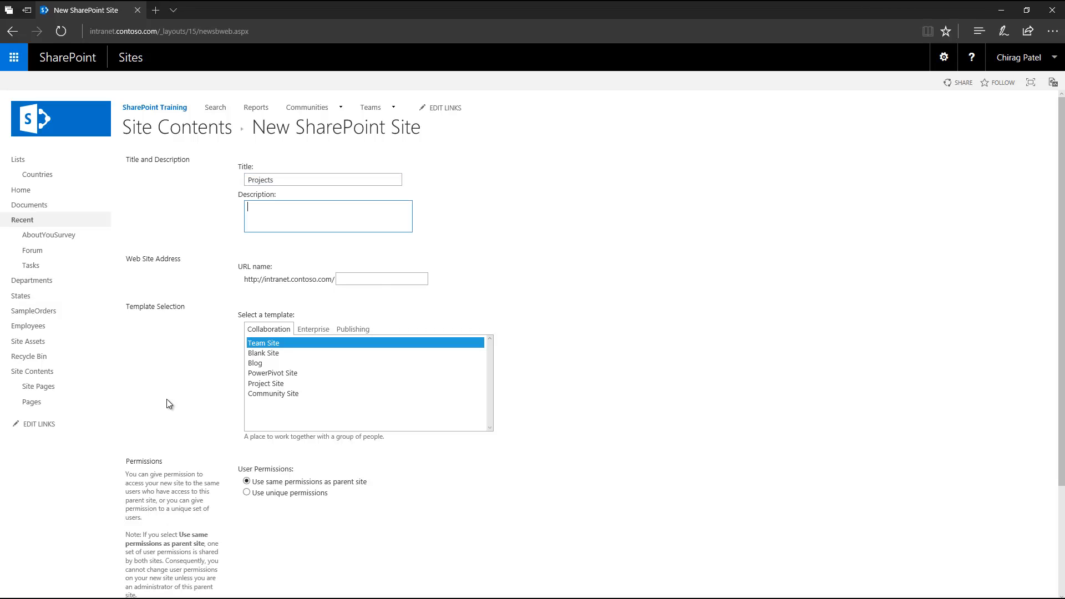
pyautogui.click(383, 280)
pyautogui.write('projects')
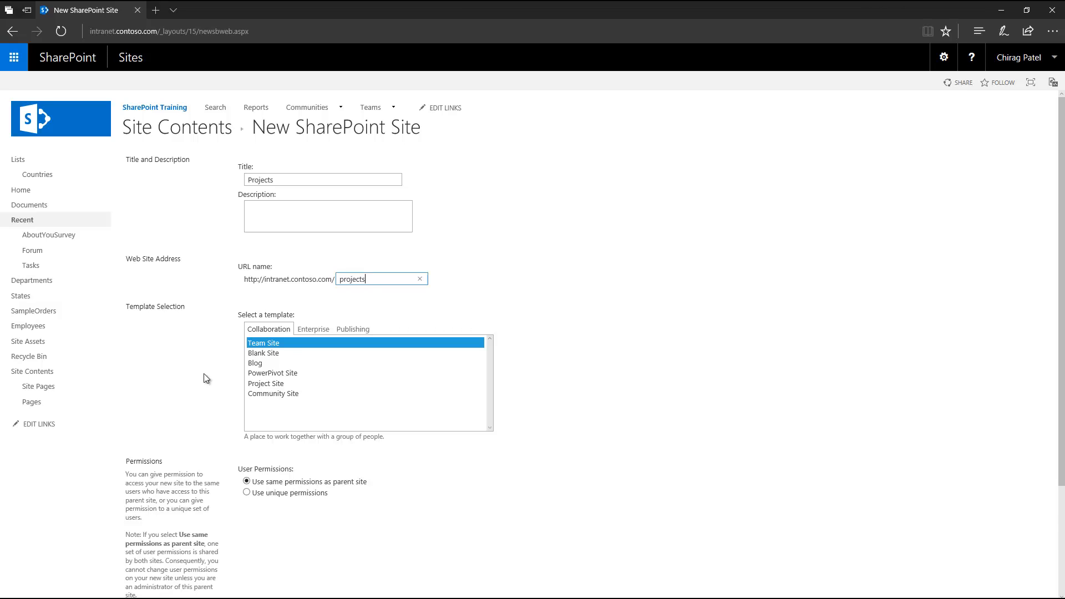
pyautogui.scroll(-3, 204, 374)
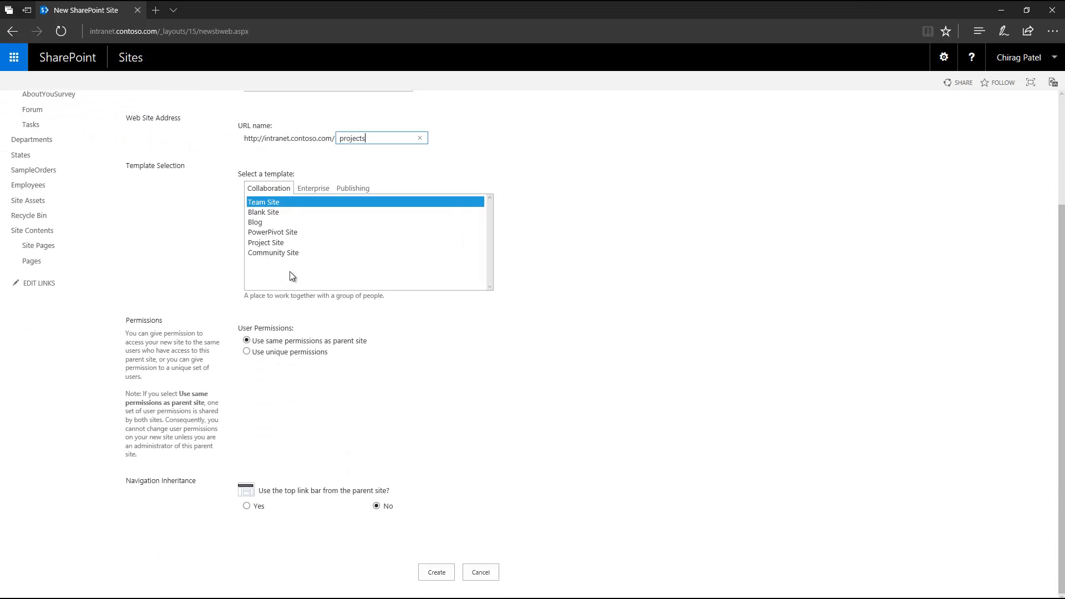
pyautogui.click(289, 212)
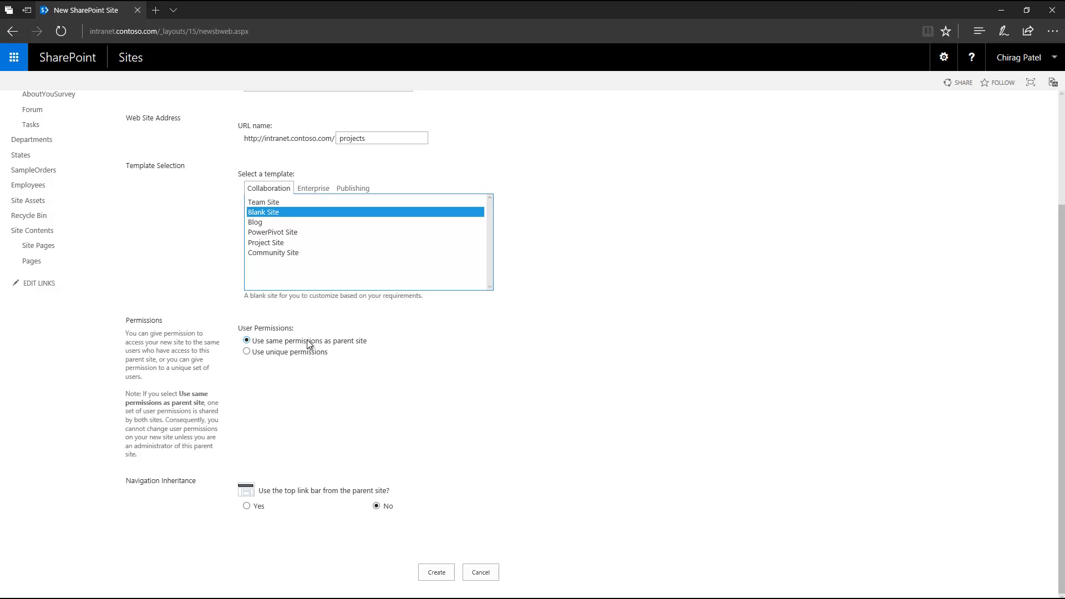
# Give the subsite unique permissions, use the parent site's top link bar, and create it.
pyautogui.scroll(3, 208, 315)
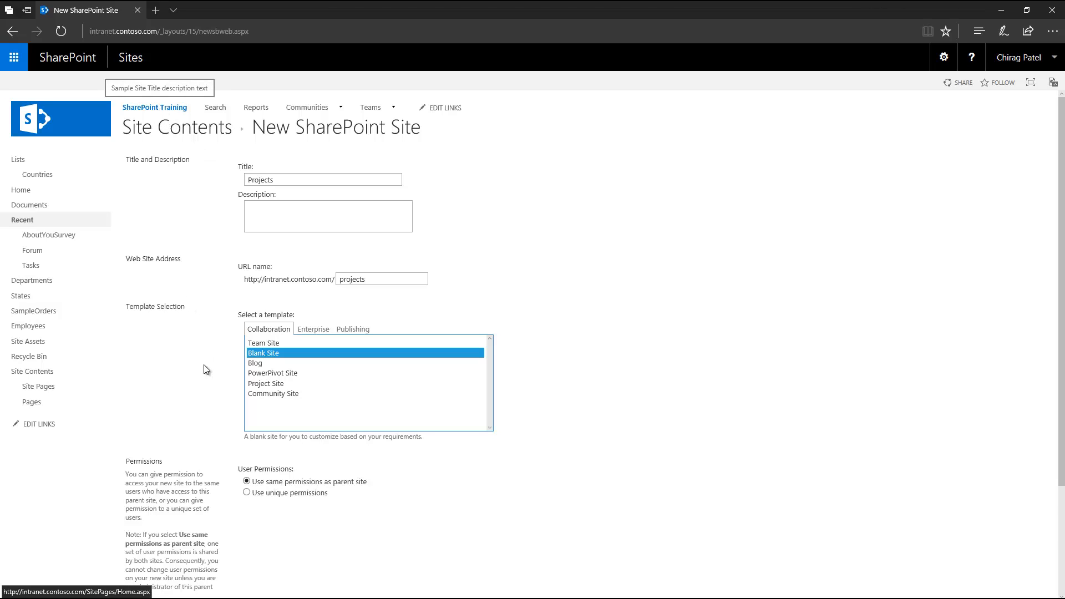
pyautogui.scroll(-3, 205, 365)
pyautogui.click(248, 417)
pyautogui.scroll(-3, 205, 391)
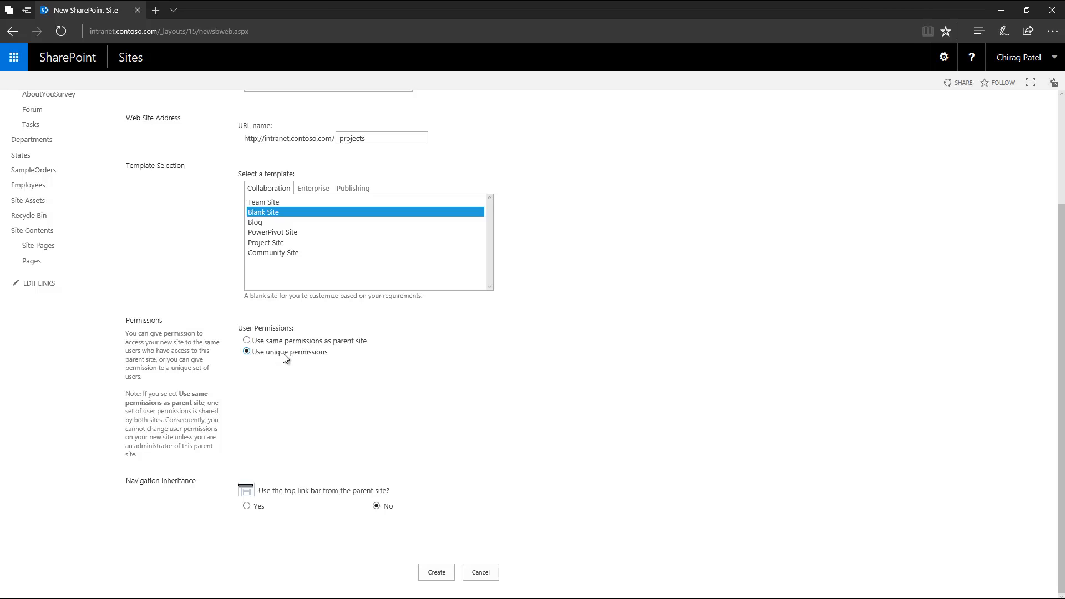
pyautogui.click(247, 506)
pyautogui.click(435, 573)
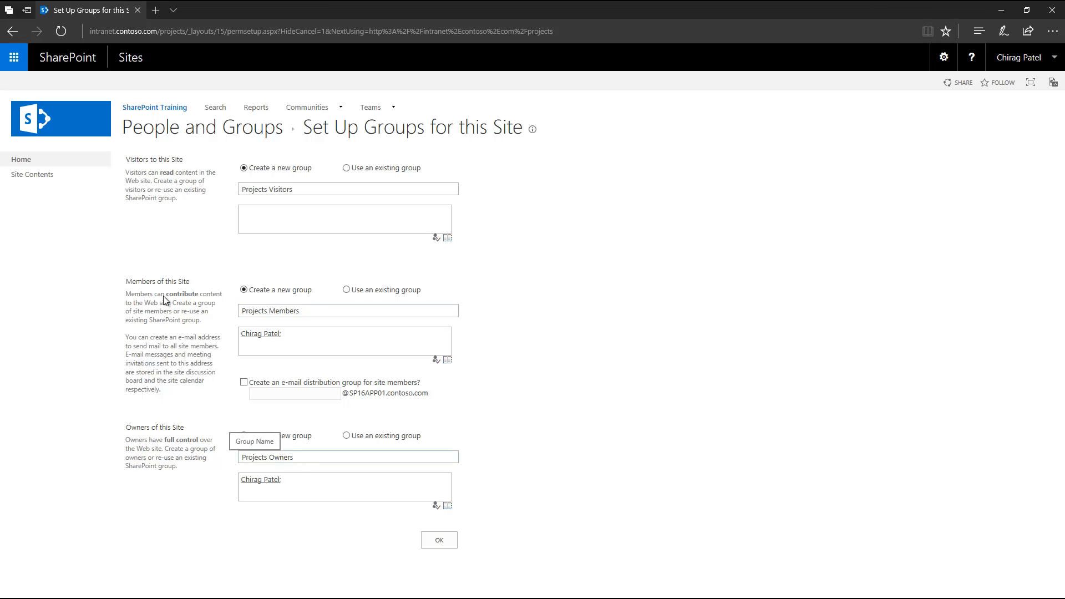
# Review the access of visitors, members and owners, and accept the new groups Projects Visitors, Projects Members and Projects Owners.
pyautogui.doubleClick(167, 173)
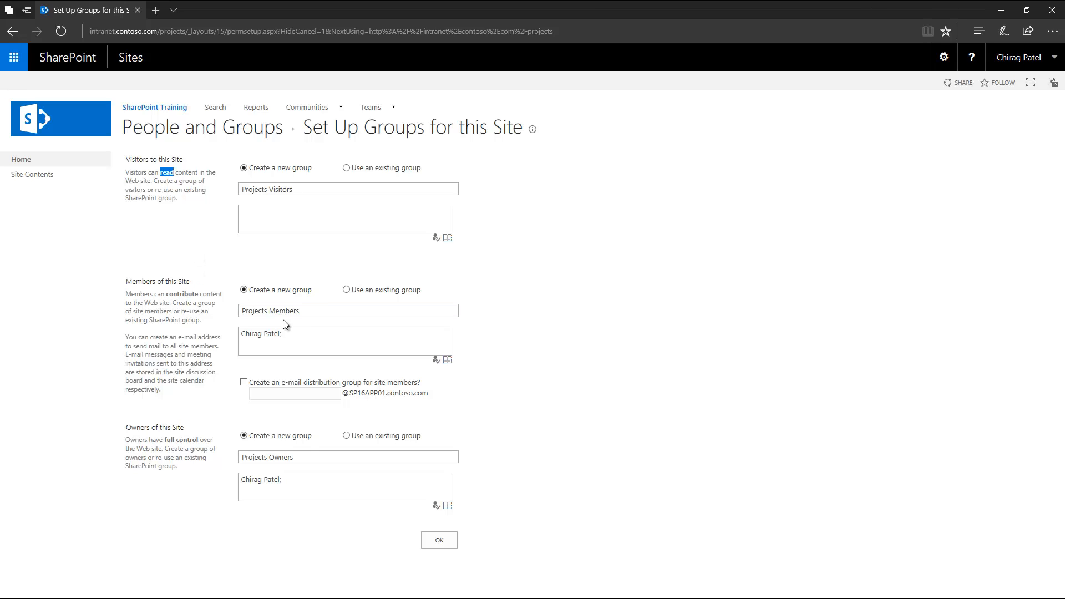
pyautogui.doubleClick(177, 295)
pyautogui.doubleClick(187, 440)
pyautogui.click(321, 488)
pyautogui.click(442, 542)
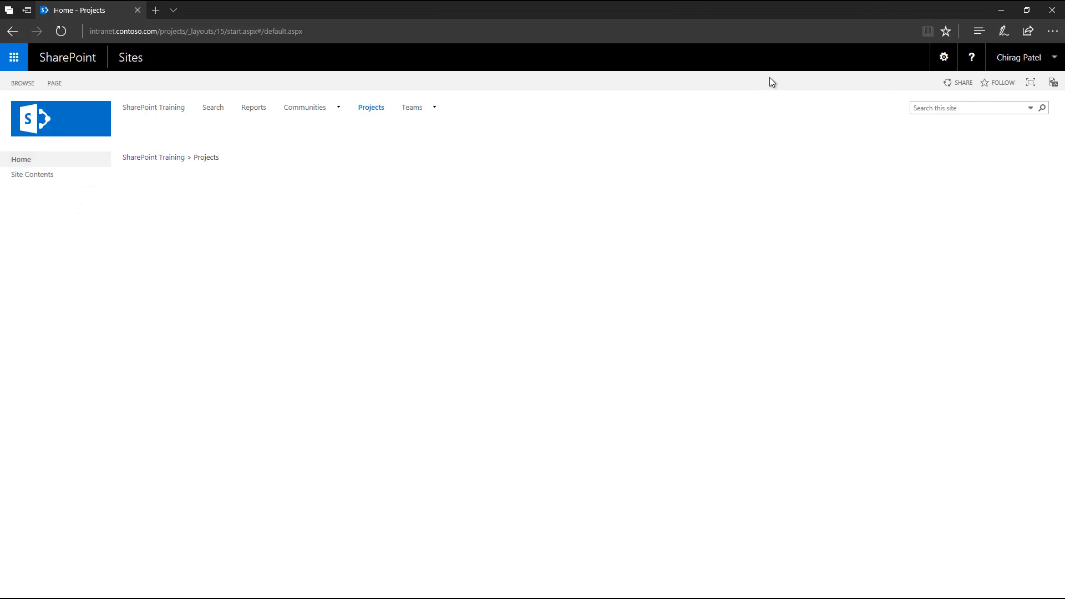
# Open the Projects site's permissions, check who belongs to the Projects Members group, and return to the permissions page.
pyautogui.click(945, 59)
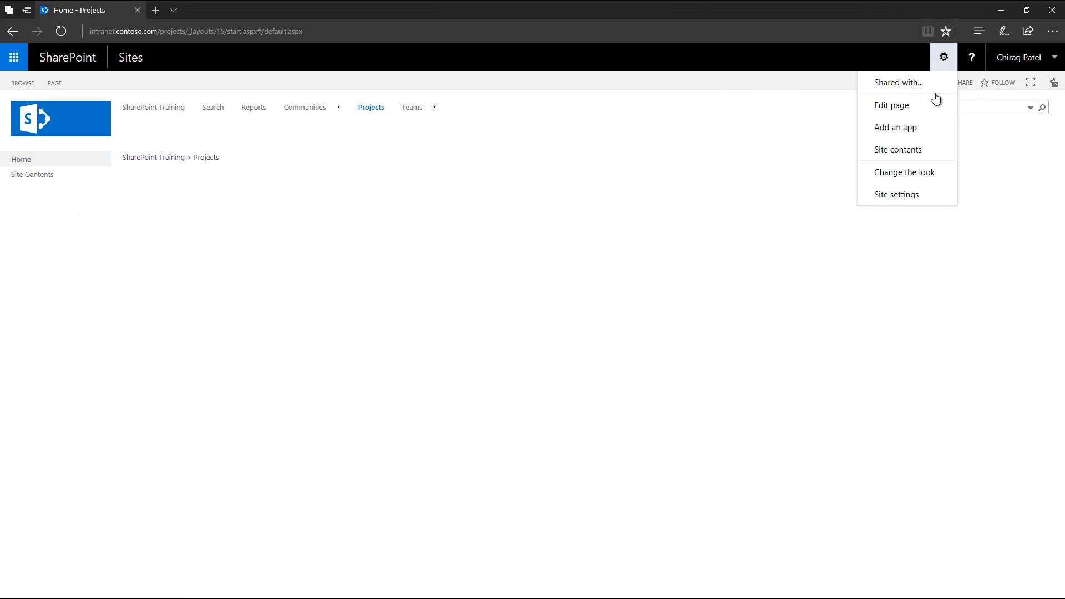
pyautogui.click(898, 195)
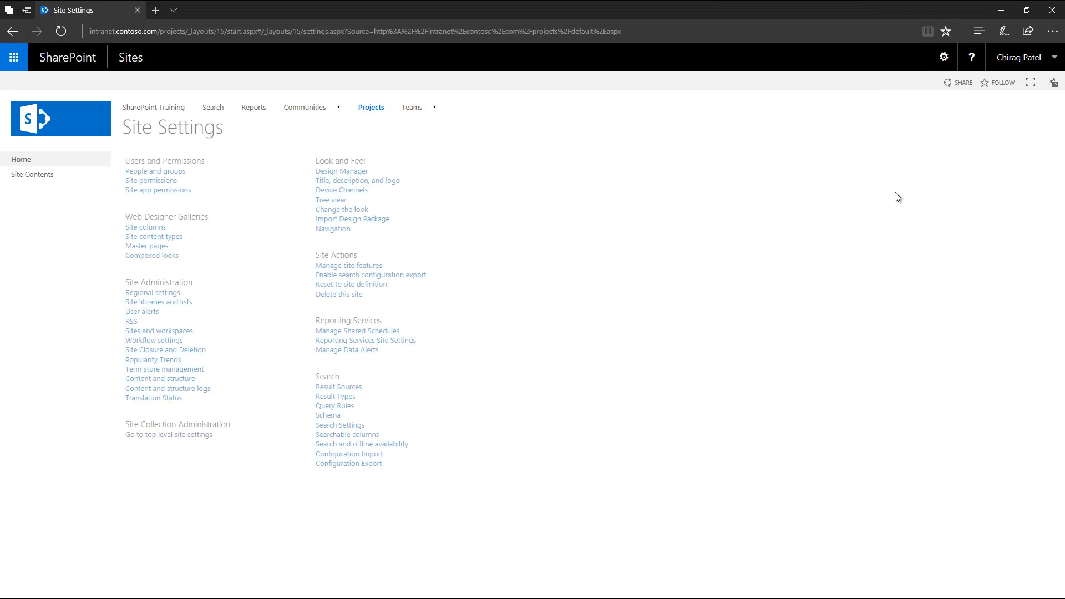
pyautogui.click(159, 181)
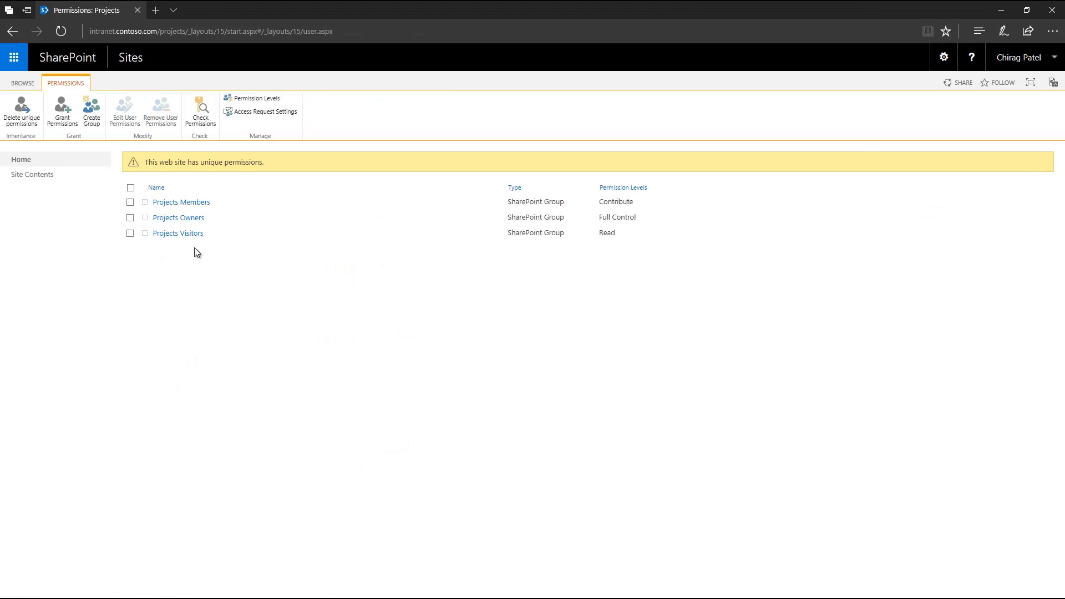
pyautogui.moveTo(193, 246); pyautogui.dragTo(179, 208)
pyautogui.click(178, 207)
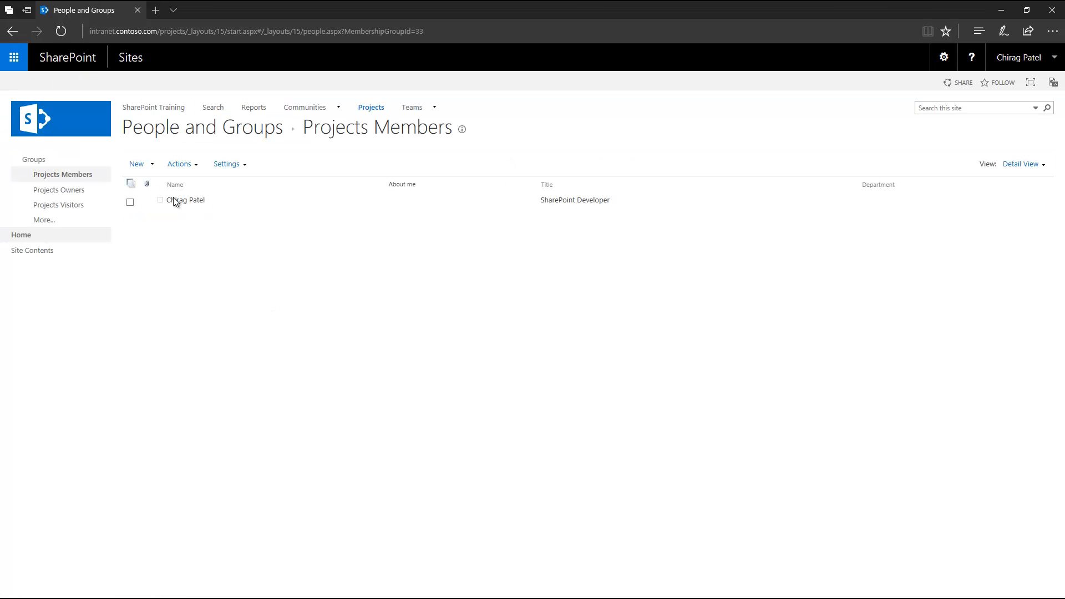
pyautogui.click(12, 31)
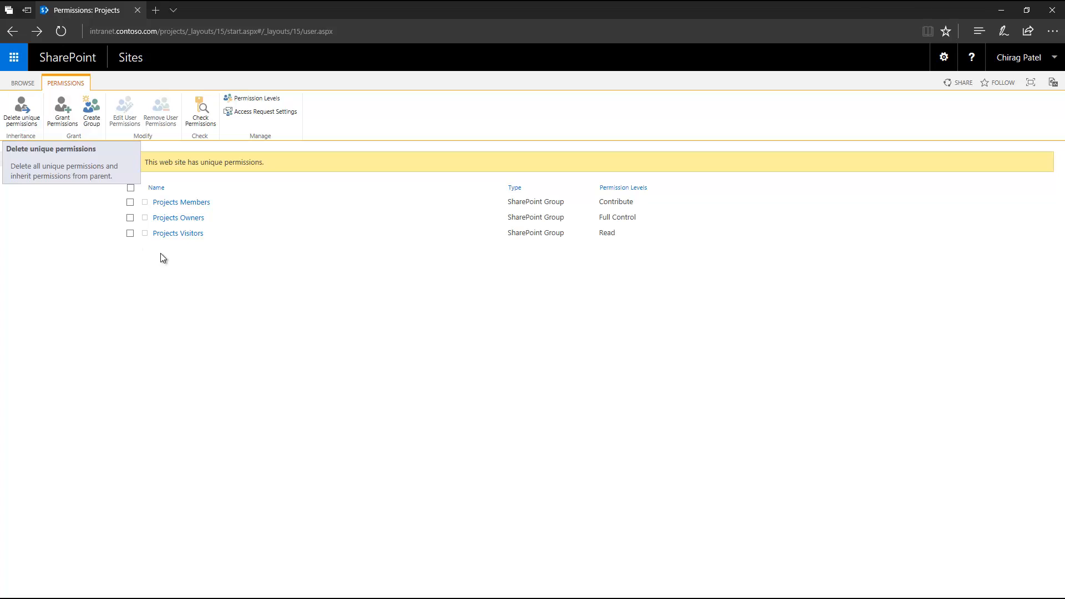
# Return to the parent SharePoint Training site and open the permission levels from its site permissions.
pyautogui.click(23, 82)
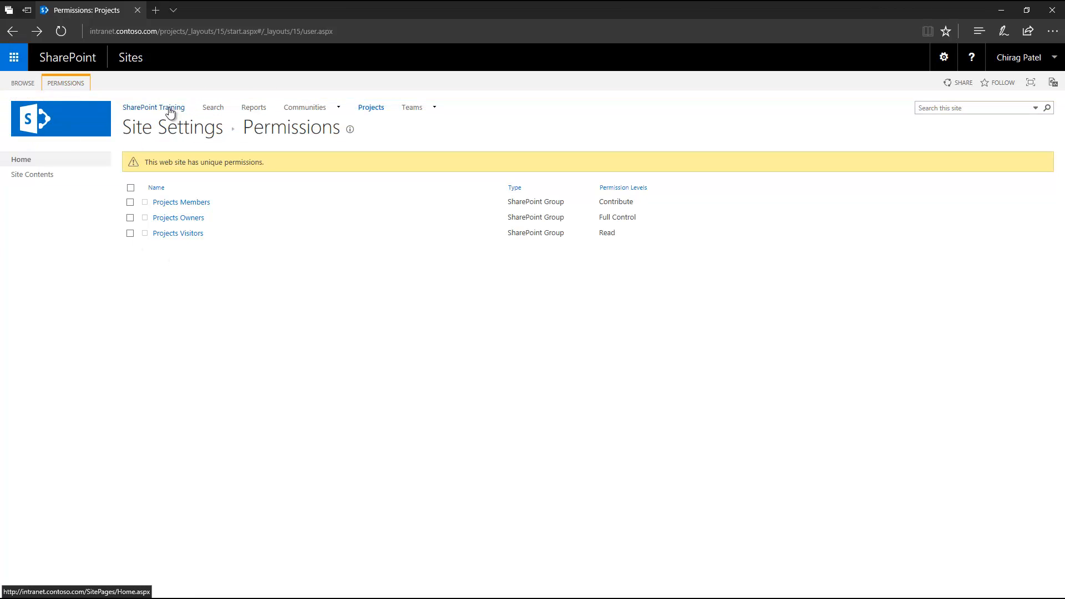
pyautogui.click(170, 112)
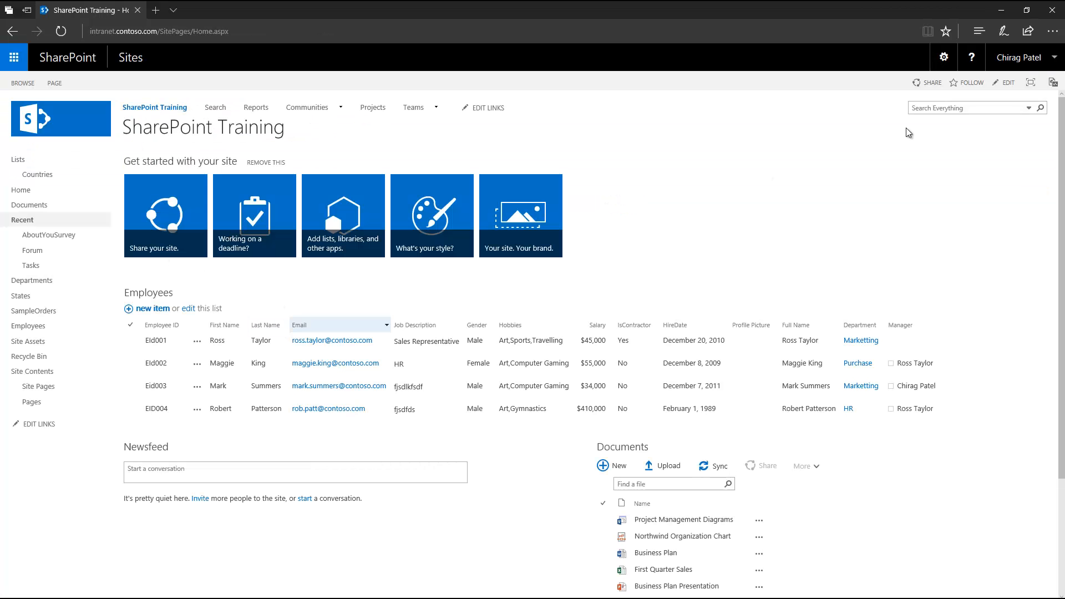
pyautogui.click(943, 56)
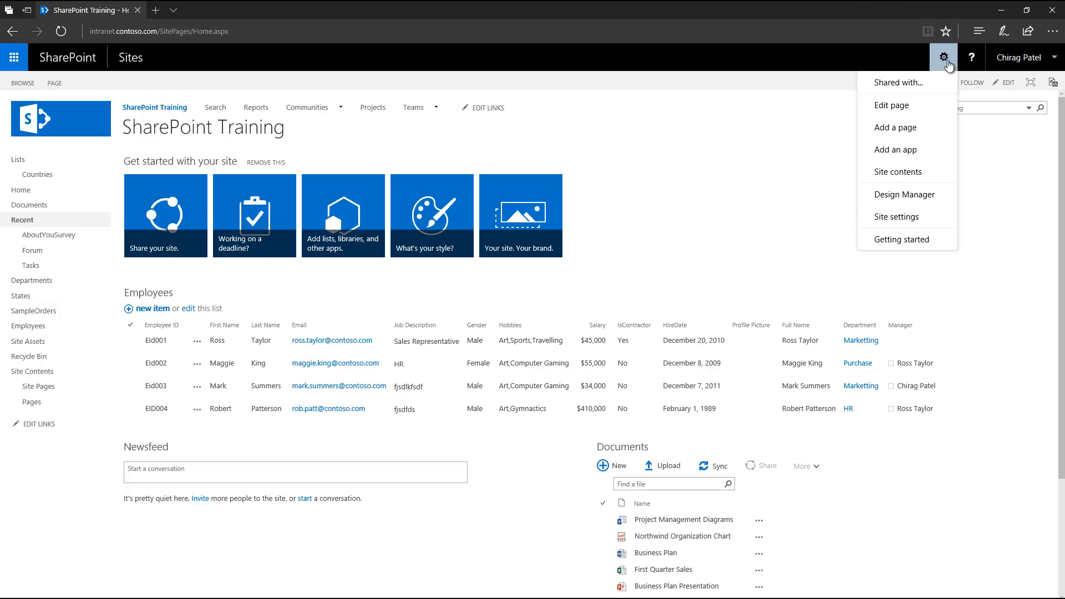
pyautogui.click(911, 216)
pyautogui.click(176, 180)
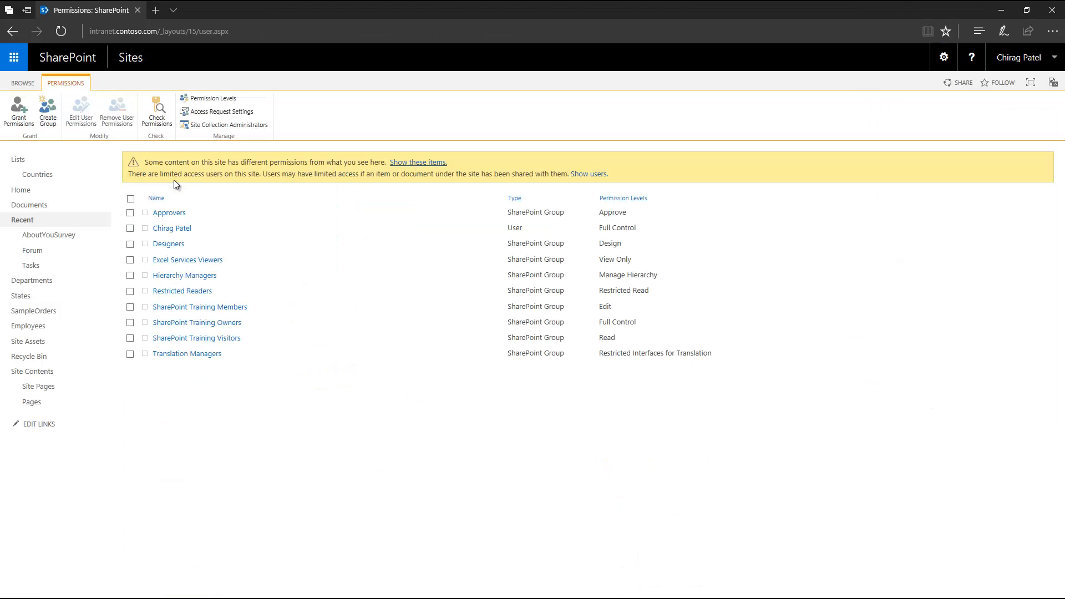
pyautogui.click(213, 100)
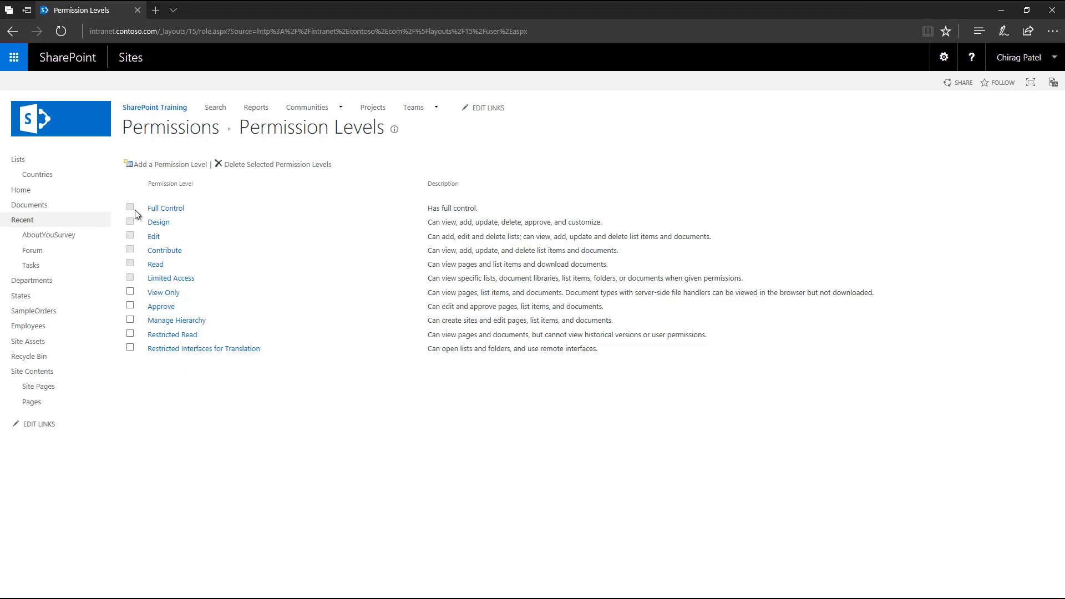
pyautogui.click(130, 292)
pyautogui.click(130, 320)
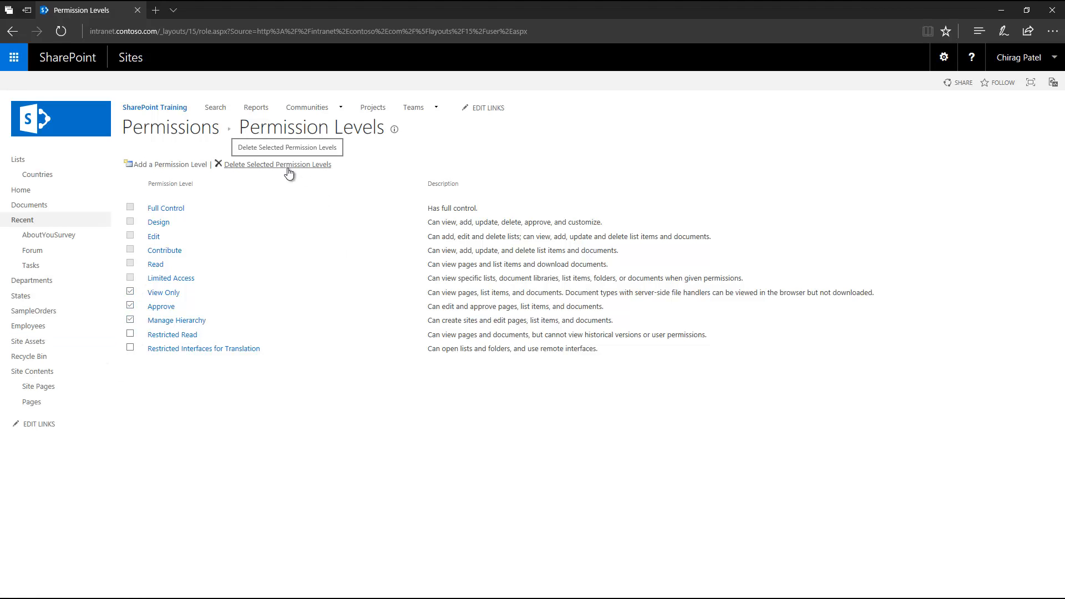
pyautogui.click(130, 292)
pyautogui.click(131, 304)
pyautogui.click(131, 319)
pyautogui.click(130, 306)
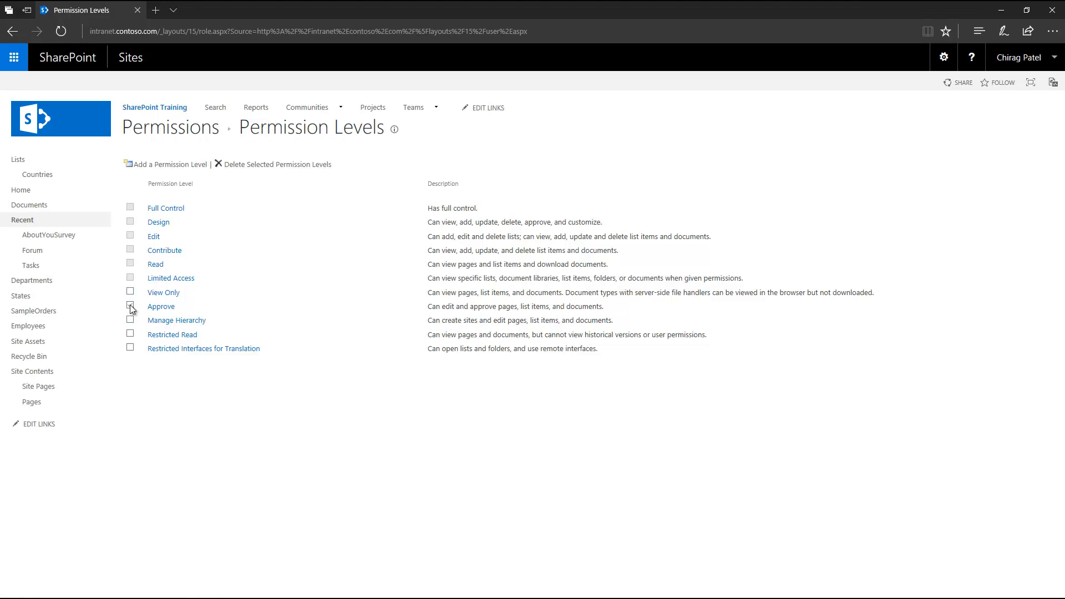
# Start a permission level named "Contributed only" and include the Add Items, Edit Items and View Items list permissions.
pyautogui.click(176, 165)
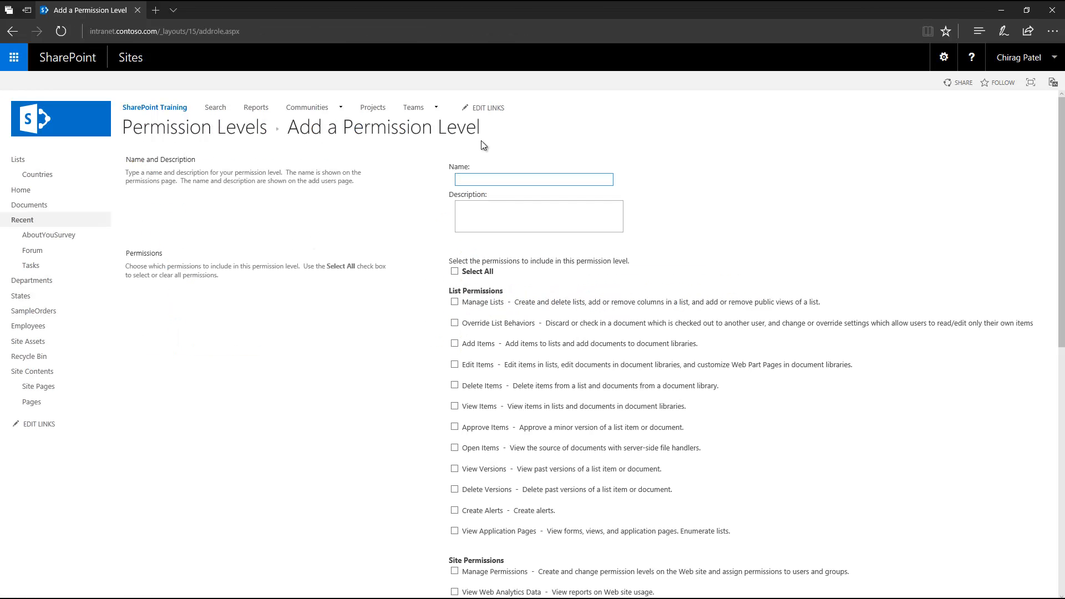
pyautogui.scroll(-1, 372, 222)
pyautogui.click(515, 111)
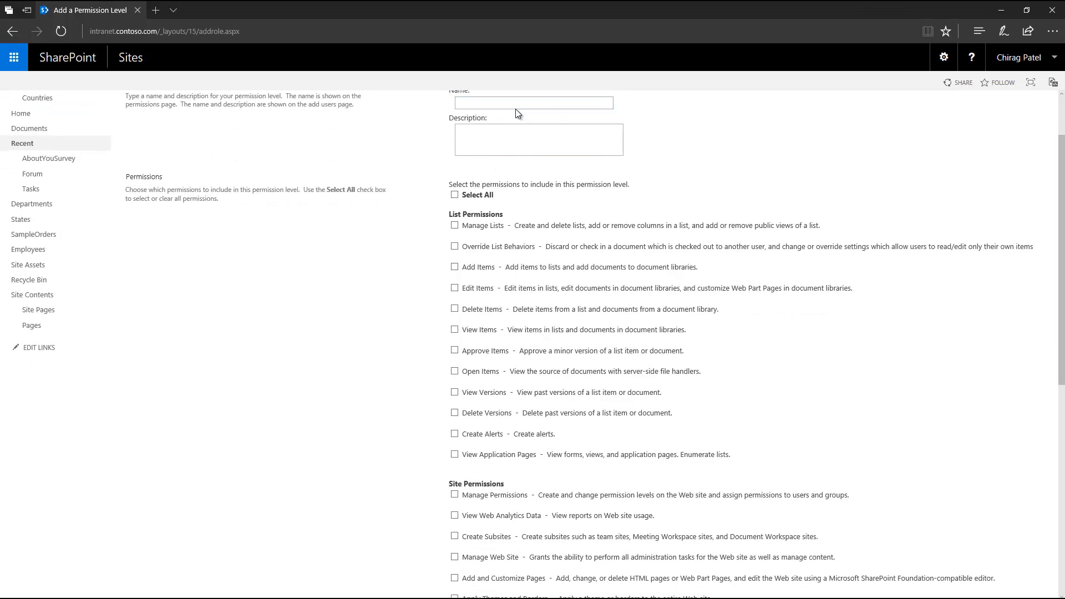
pyautogui.write('Contribute')
pyautogui.write('d only')
pyautogui.scroll(2, 518, 102)
pyautogui.scroll(-3, 427, 291)
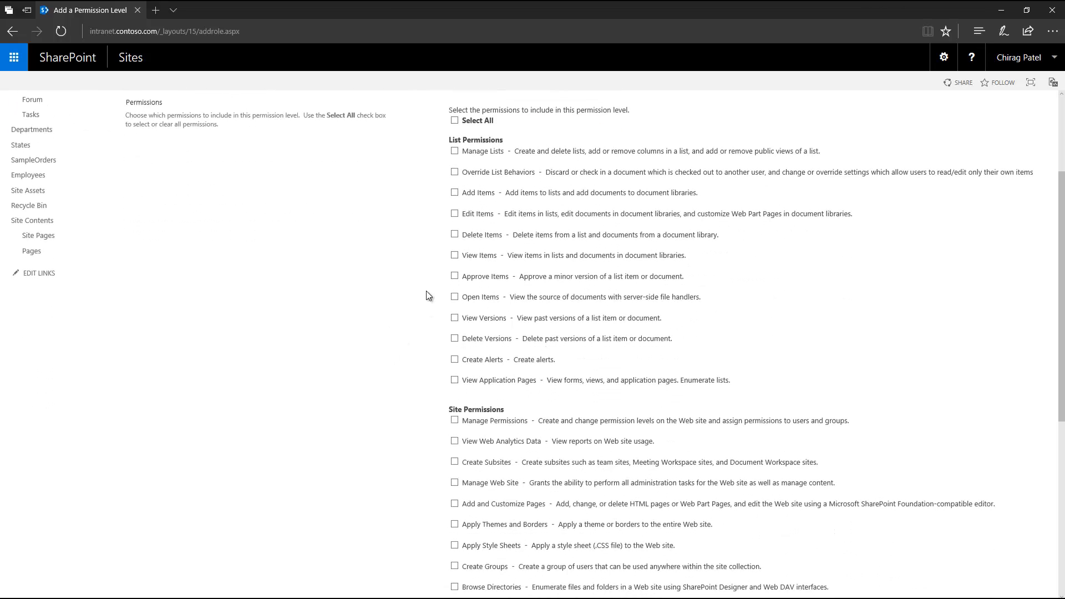
pyautogui.click(454, 191)
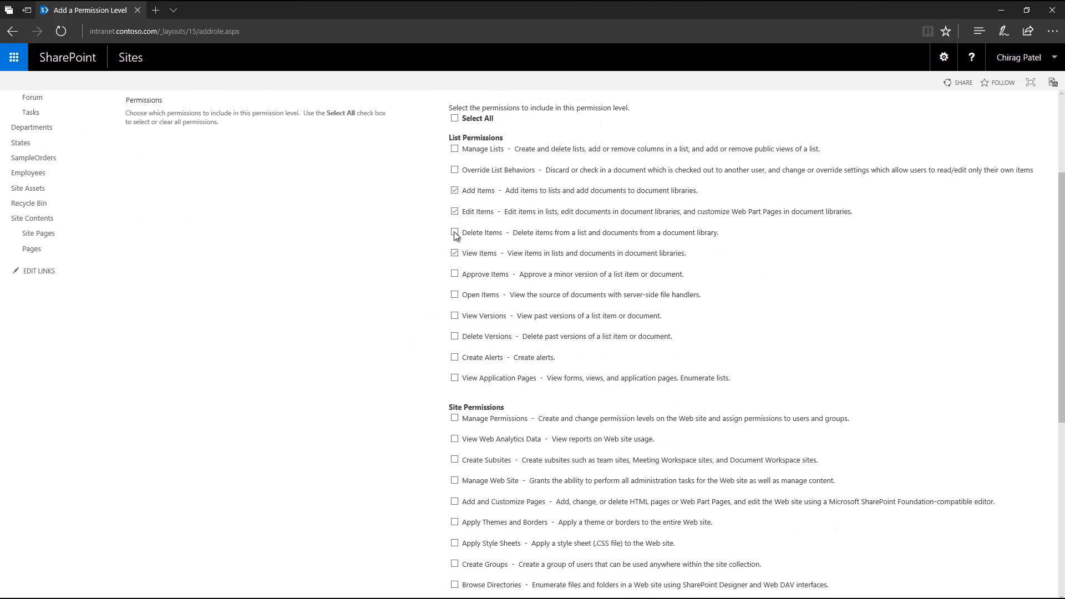
pyautogui.scroll(-3, 407, 371)
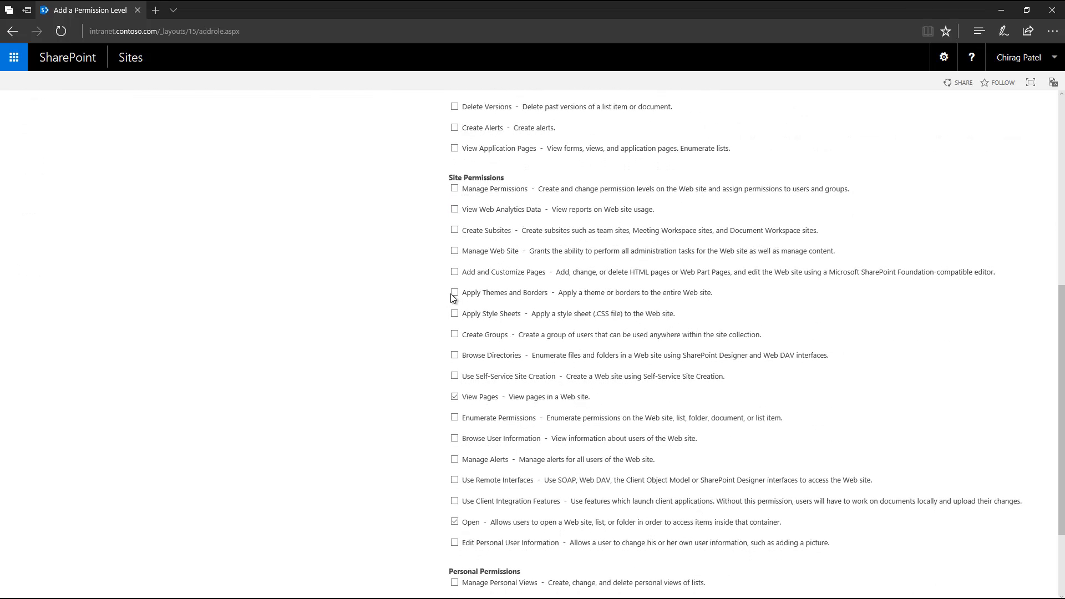
# Include Apply Themes and Borders, Apply Style Sheets and Create Groups, and try to create the permission level.
pyautogui.click(455, 292)
pyautogui.click(455, 314)
pyautogui.scroll(6, 349, 411)
pyautogui.scroll(-7, 350, 413)
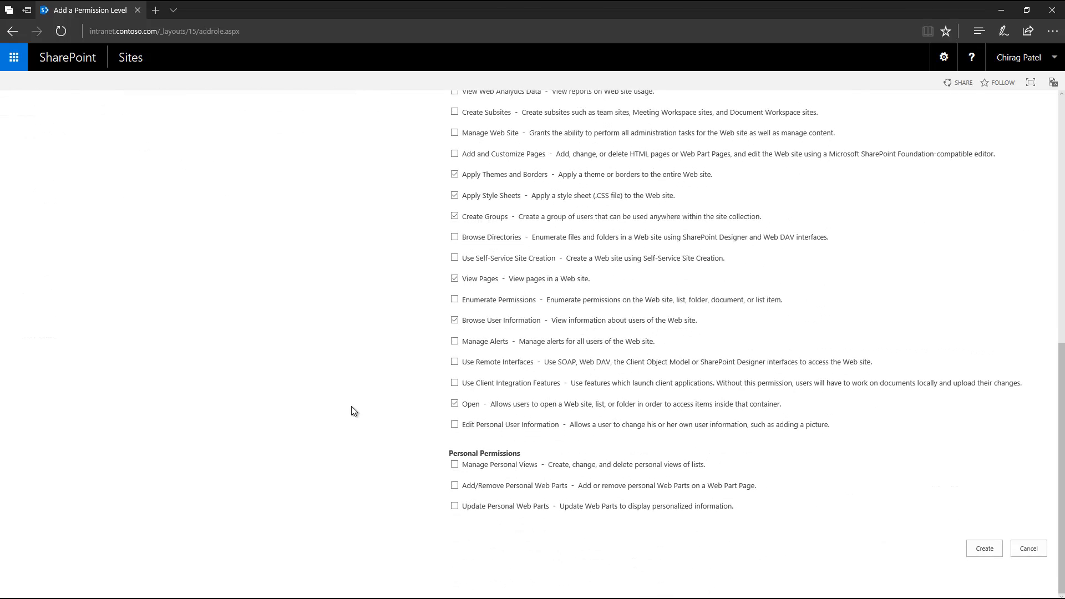
pyautogui.click(984, 549)
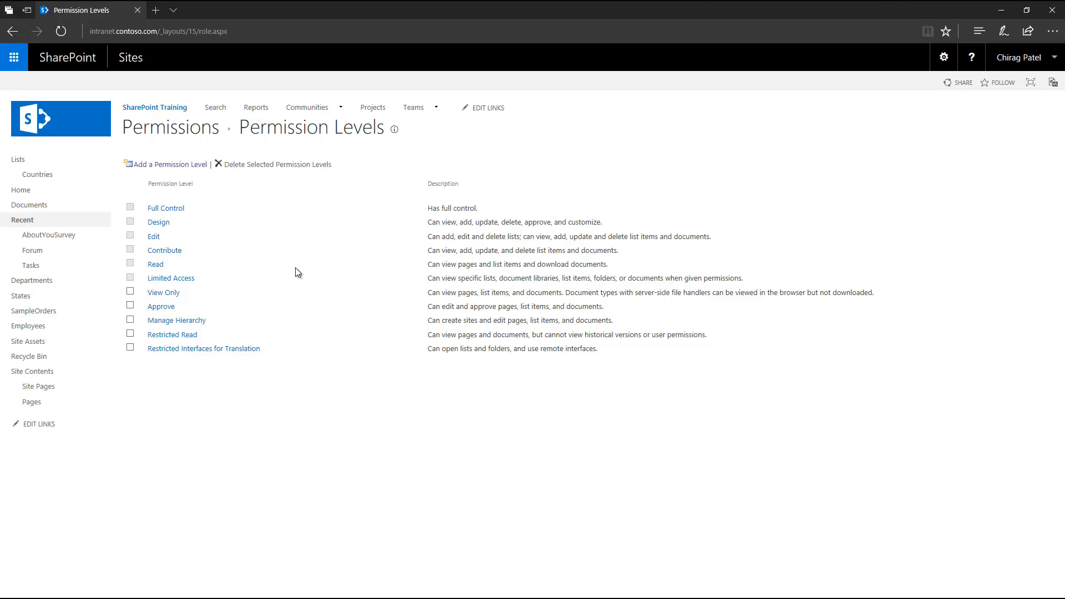
# Start a copy of the Contribute permission level and name it "Contribute Add Only".
pyautogui.click(173, 254)
pyautogui.scroll(-10, 371, 376)
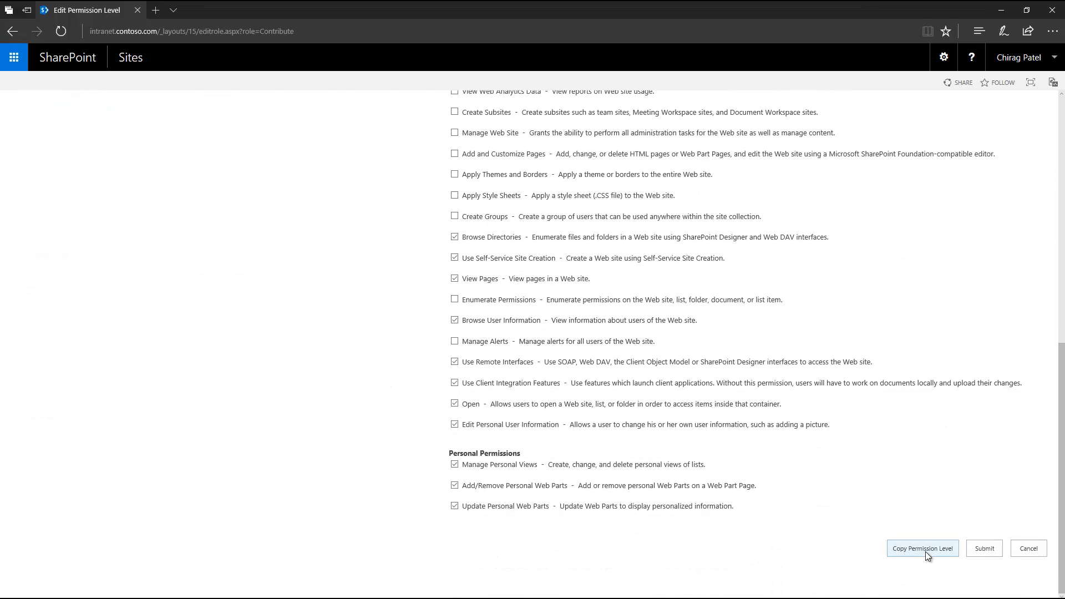
pyautogui.click(926, 552)
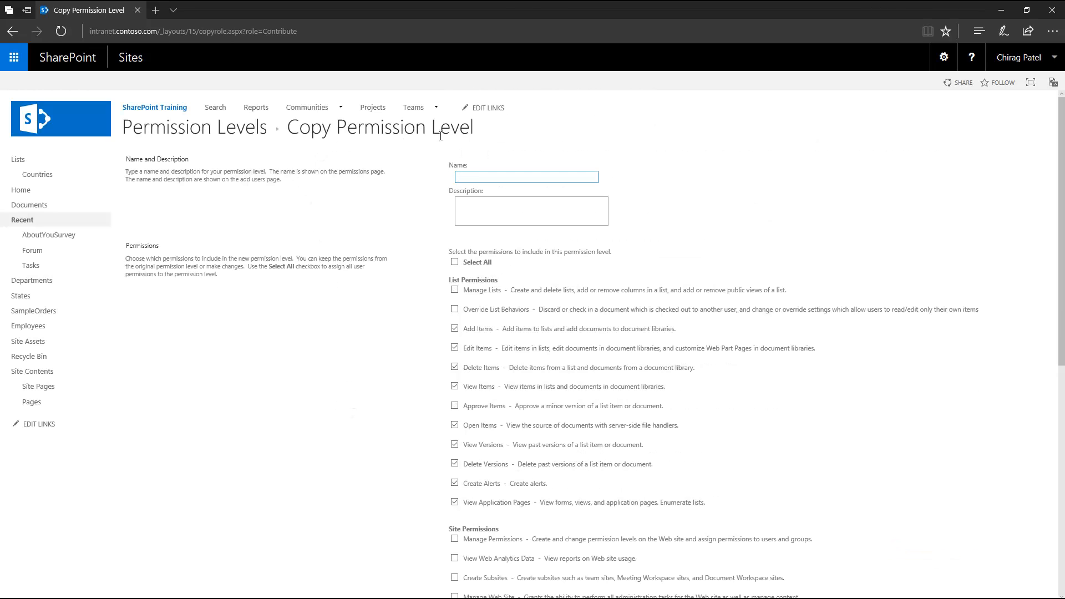
pyautogui.click(474, 175)
pyautogui.write('Contribute ')
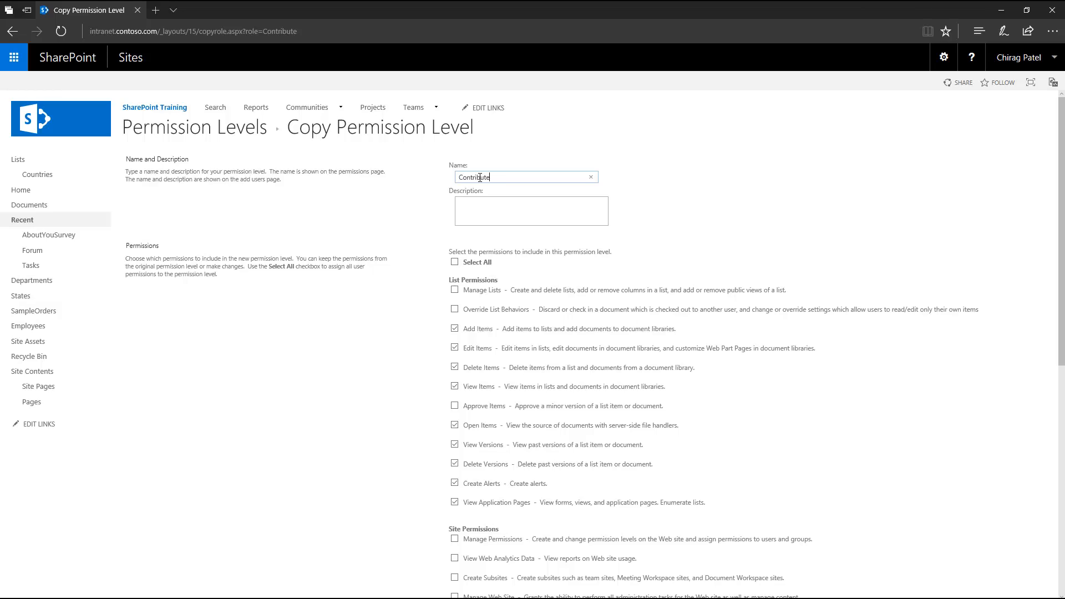
pyautogui.write('Add Only')
# Exclude the Delete Items permission from the copied level and create the permission level.
pyautogui.scroll(-2, 443, 302)
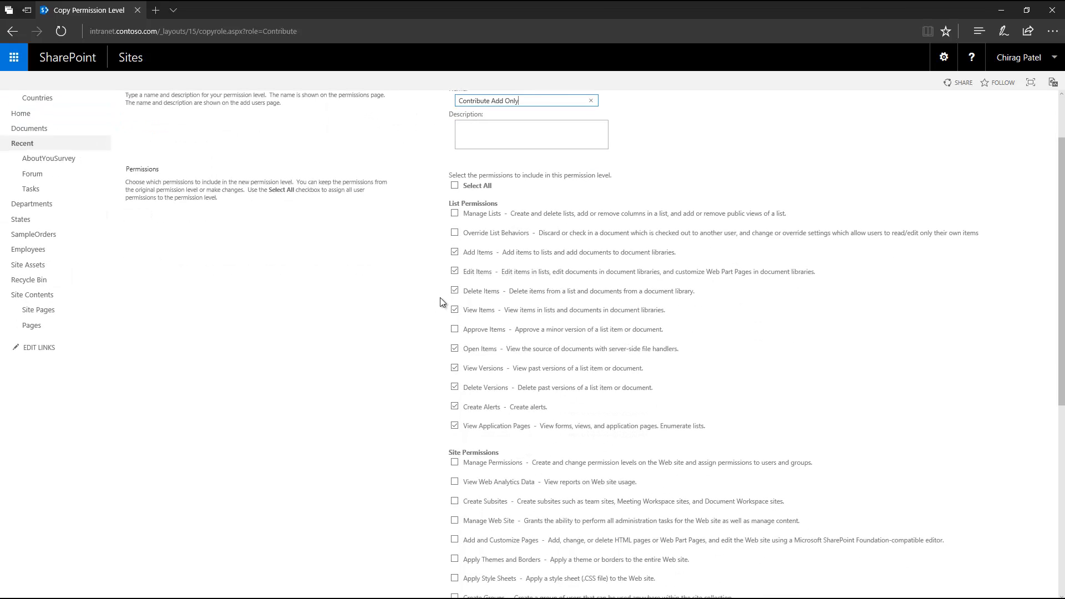
pyautogui.click(455, 291)
pyautogui.scroll(-8, 371, 421)
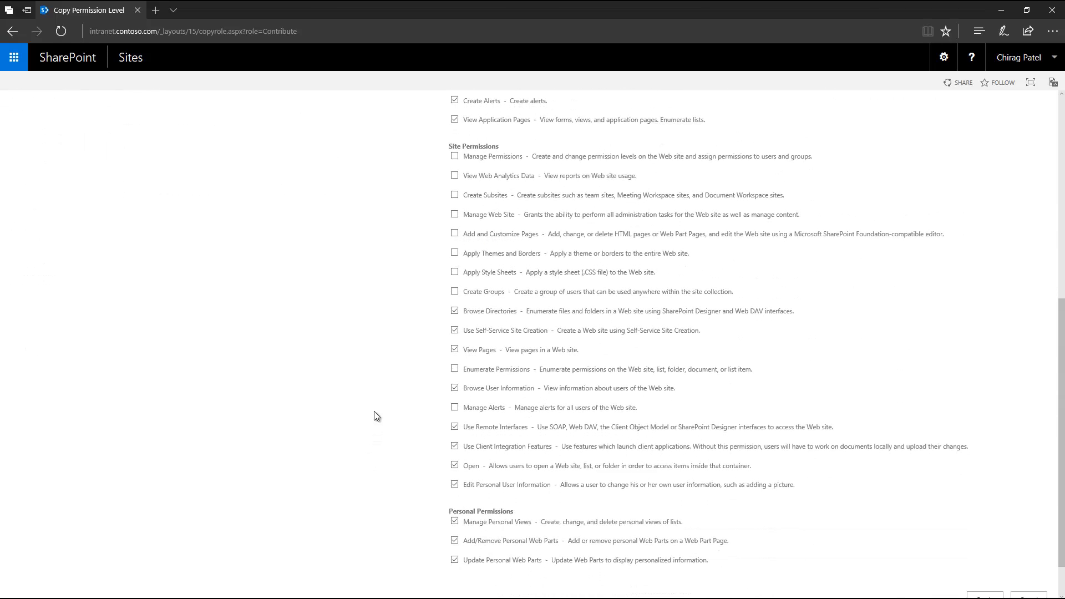
pyautogui.scroll(-2, 374, 411)
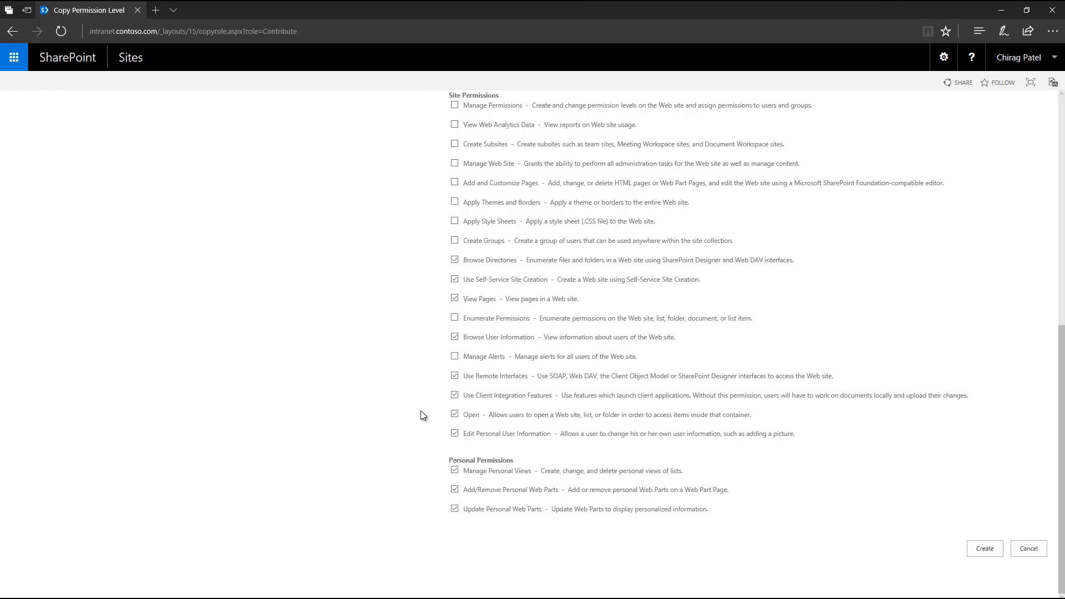
pyautogui.click(985, 548)
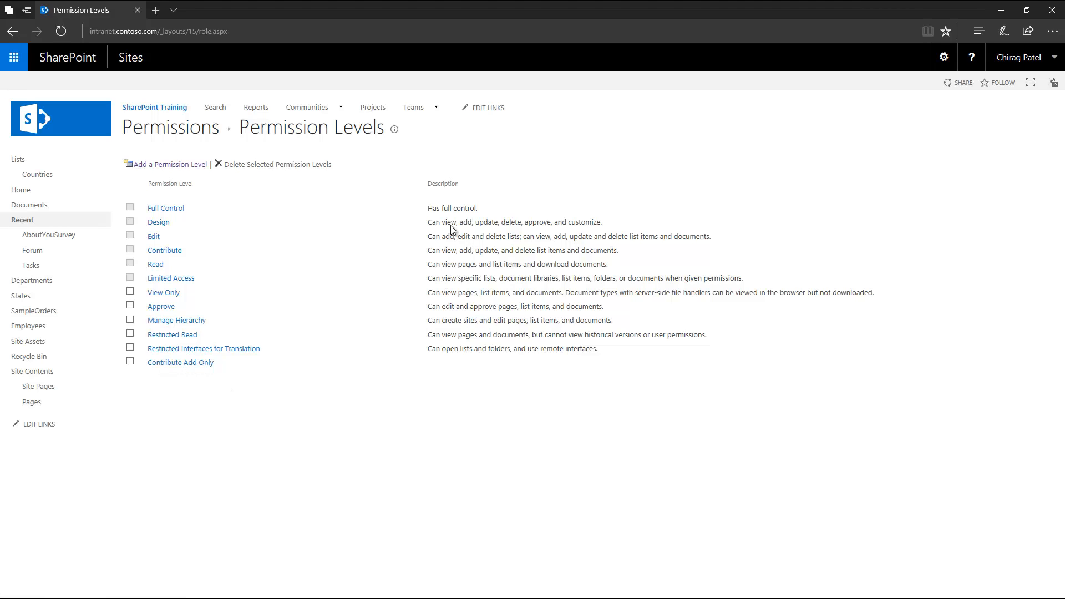
# Copy the Contribute level's description text into the description of the Contribute Add Only permission level.
pyautogui.moveTo(433, 249); pyautogui.dragTo(632, 252)
pyautogui.hotkey('ctrl', 'c')
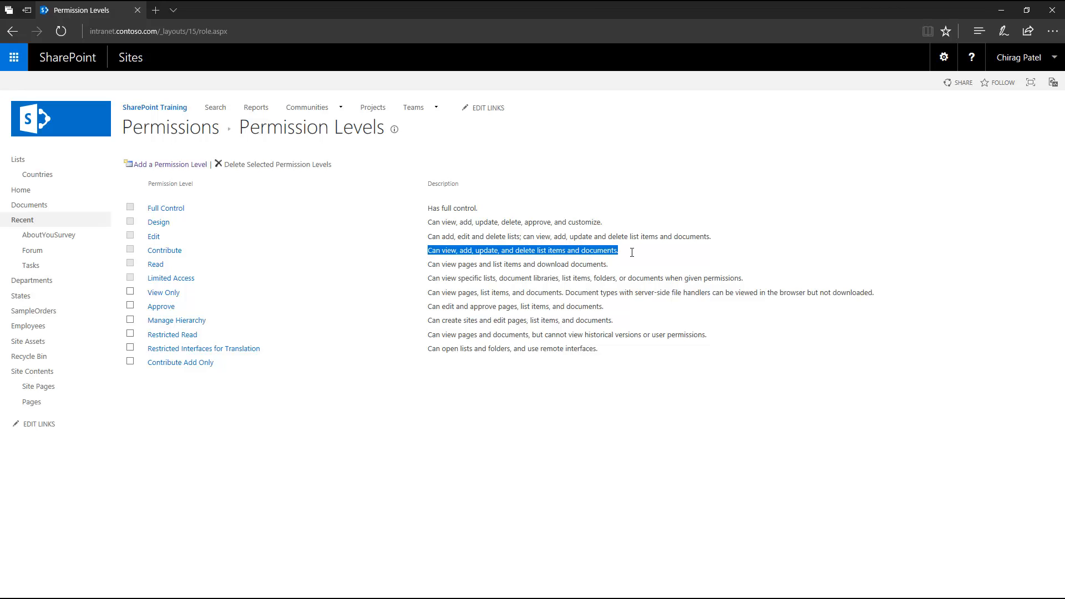
pyautogui.click(200, 368)
pyautogui.click(484, 221)
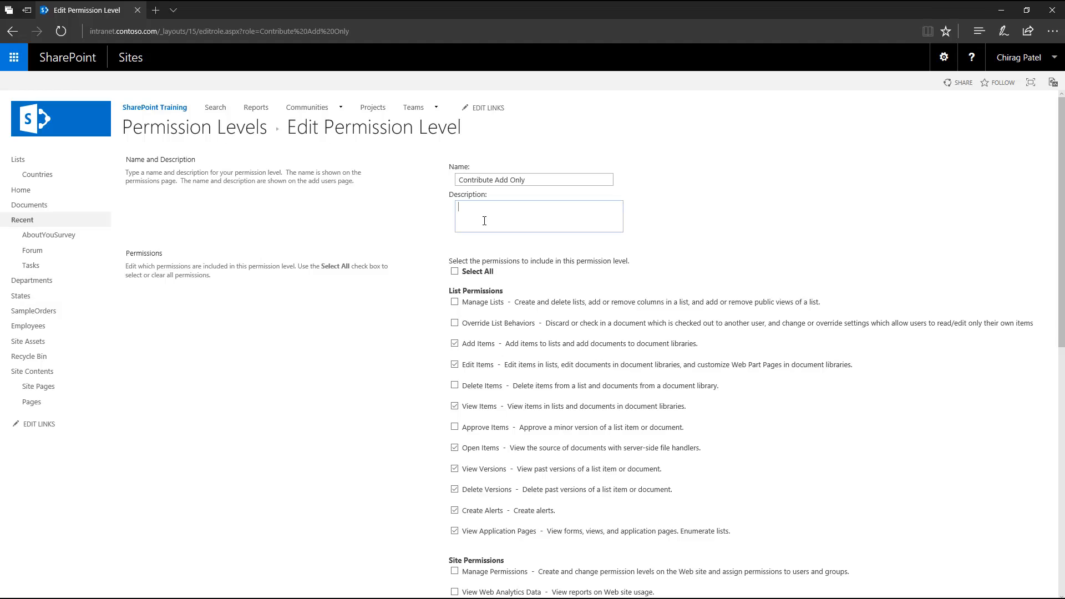
pyautogui.hotkey('ctrl', 'v')
# Reword the description to "Can view, add, update, and but no deleting list items and documents." and submit the permission level.
pyautogui.click(549, 209)
pyautogui.write('but no')
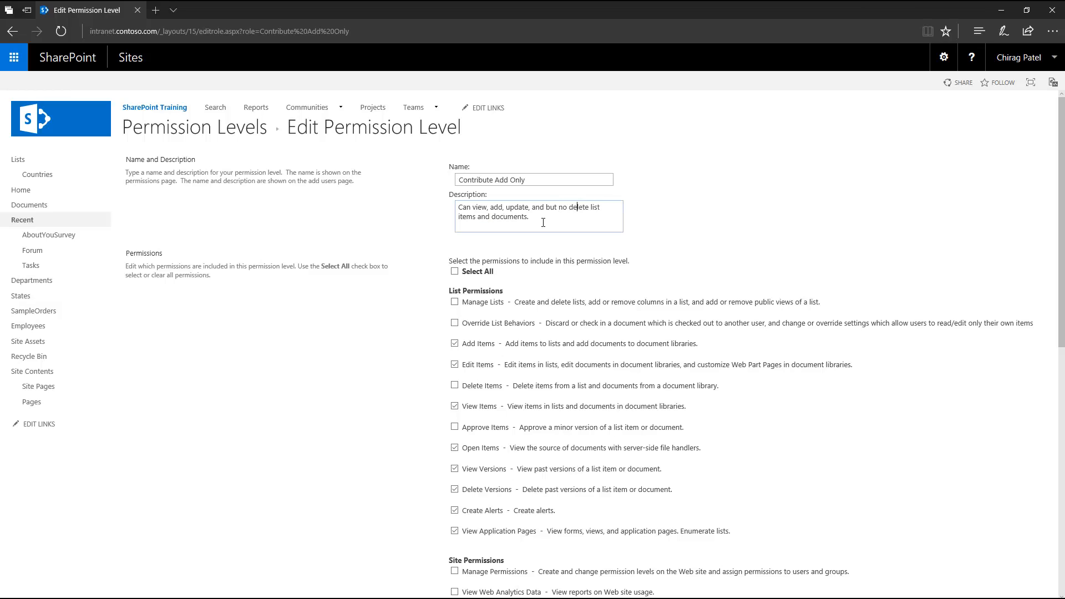
pyautogui.press('Delete')
pyautogui.write('ing')
pyautogui.scroll(-9, 389, 336)
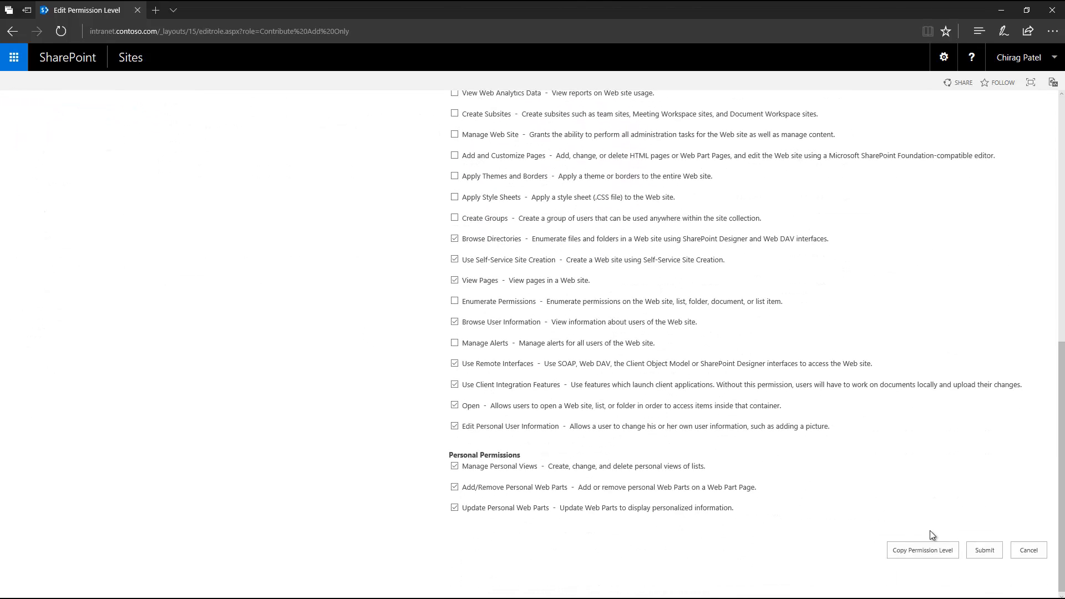
pyautogui.click(978, 548)
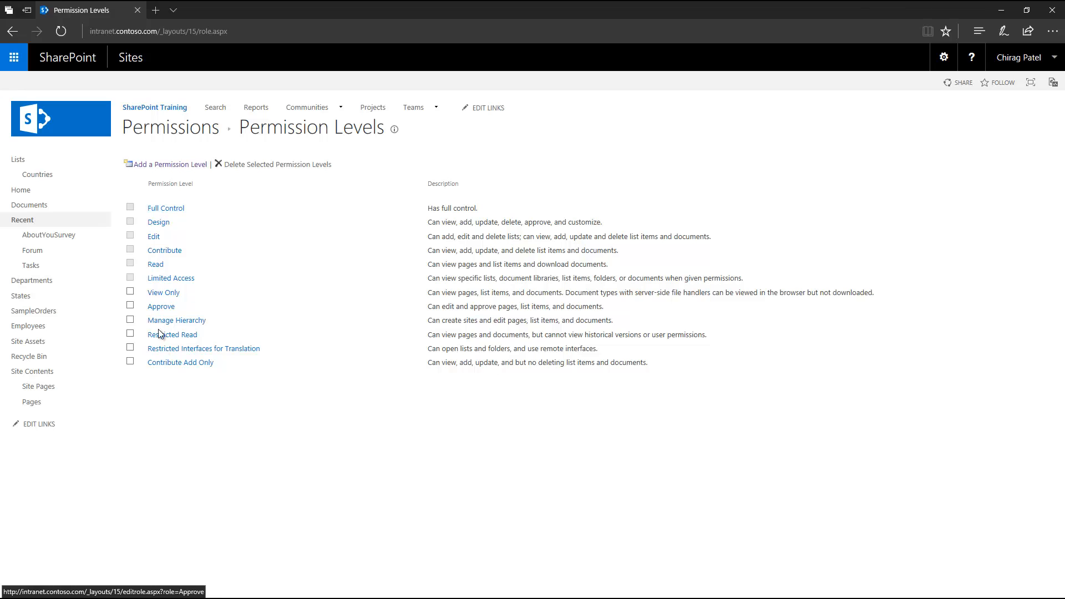
# From the site permissions, create a group named "Contribute Add Only Users" with the Contribute Add Only permission level.
pyautogui.click(178, 128)
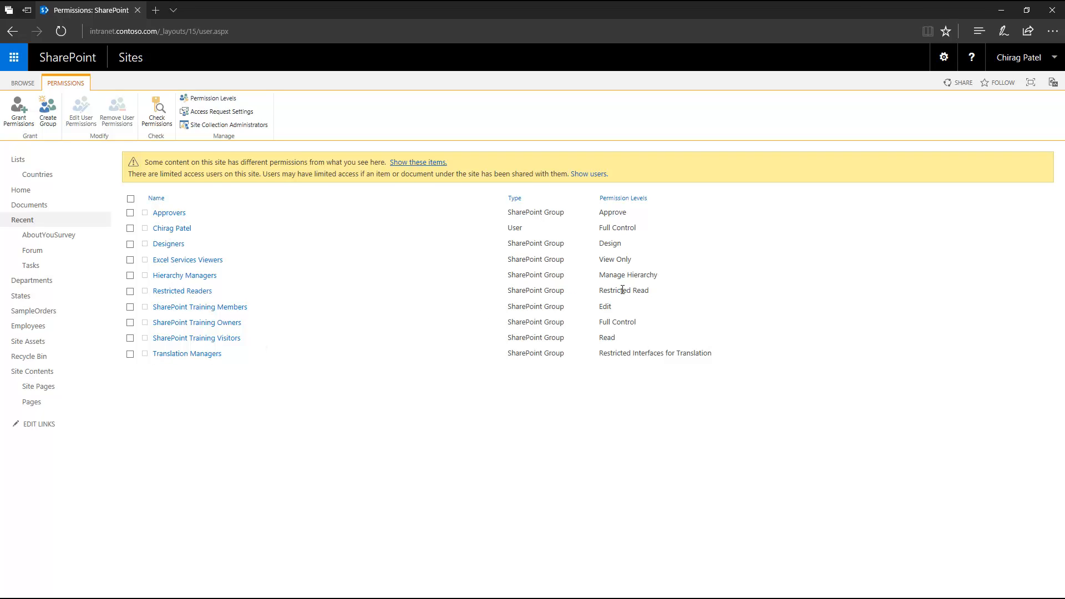
pyautogui.click(52, 122)
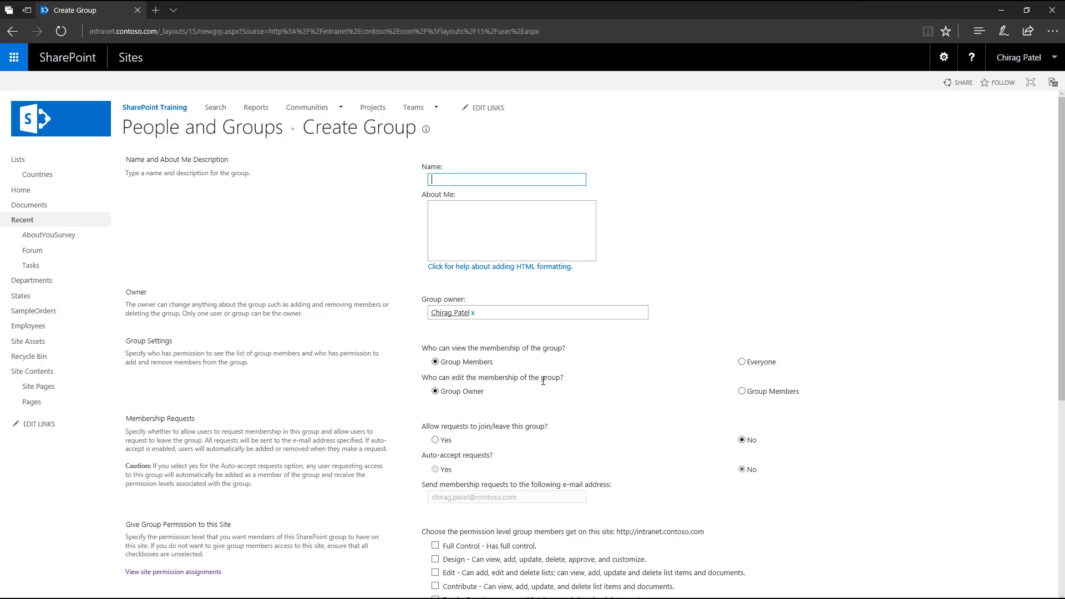
pyautogui.write('Contribute Add Only Users')
pyautogui.scroll(-4, 543, 379)
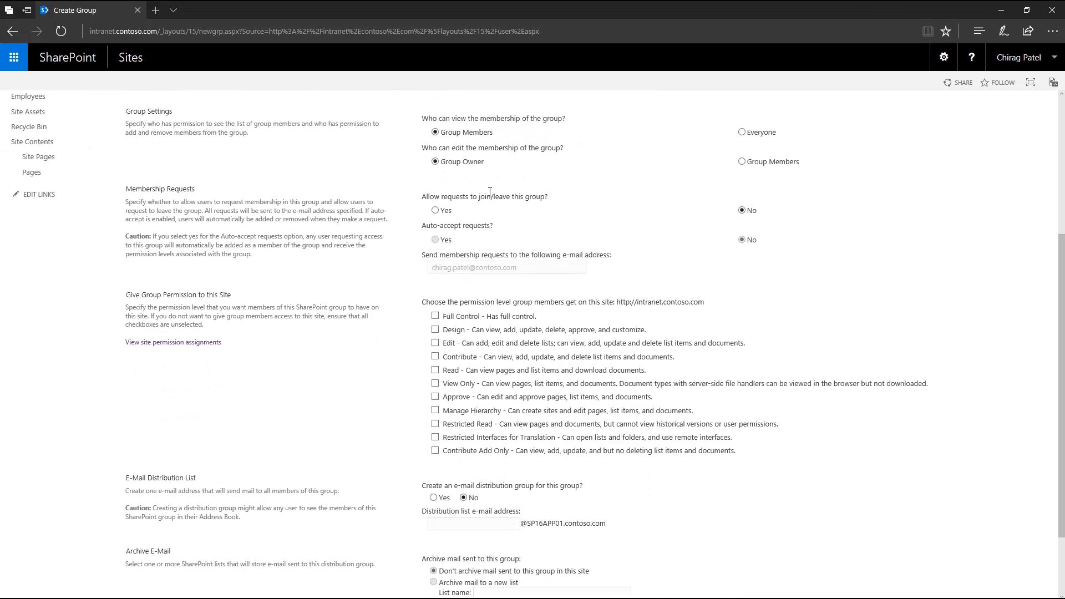
pyautogui.scroll(-1, 404, 317)
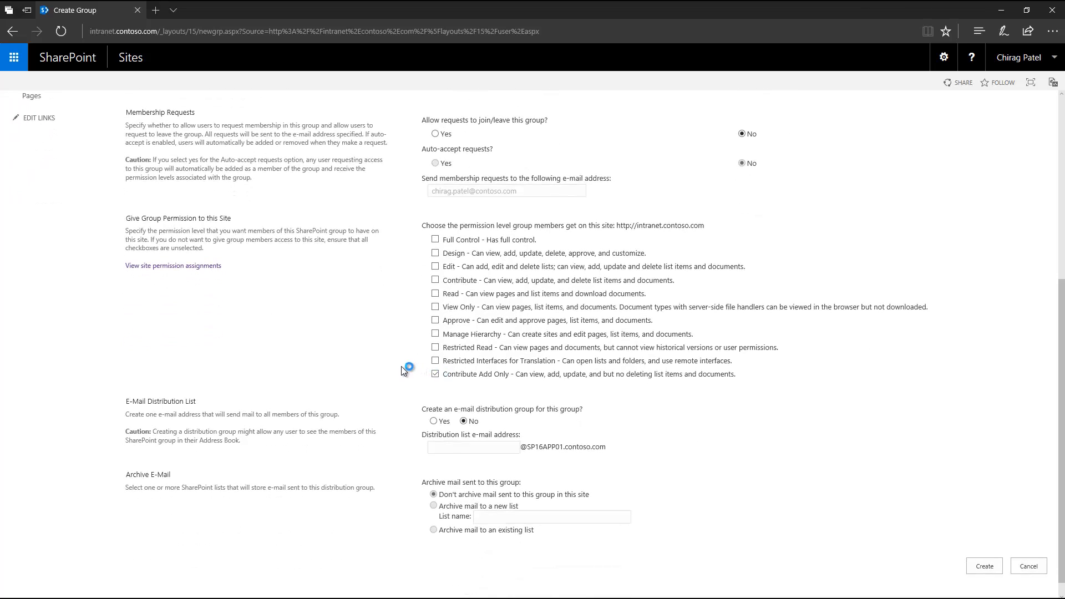
pyautogui.scroll(1, 401, 366)
pyautogui.scroll(-2, 719, 421)
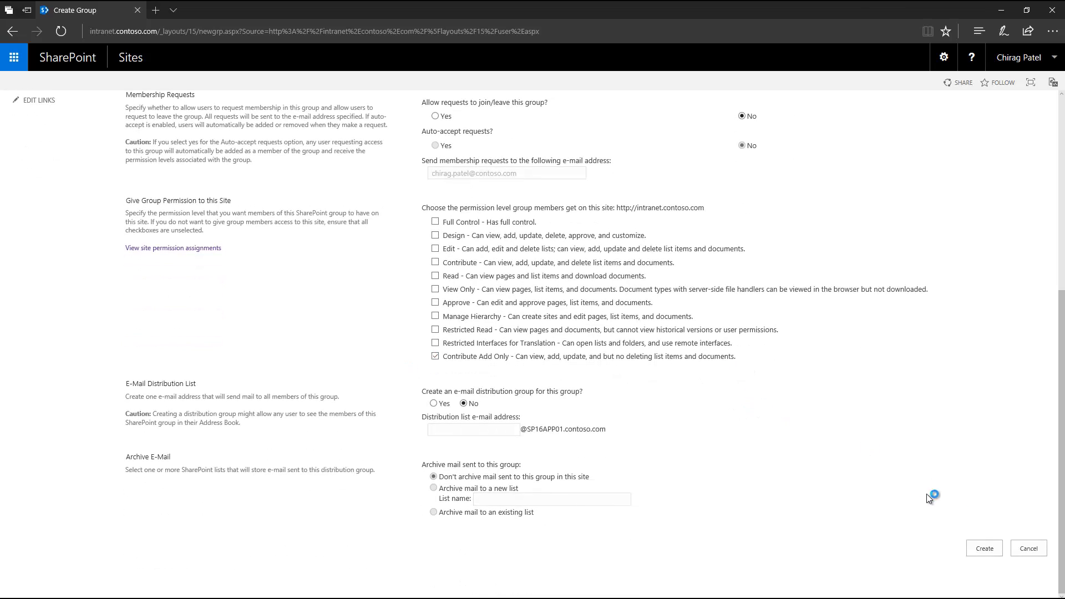
pyautogui.click(984, 548)
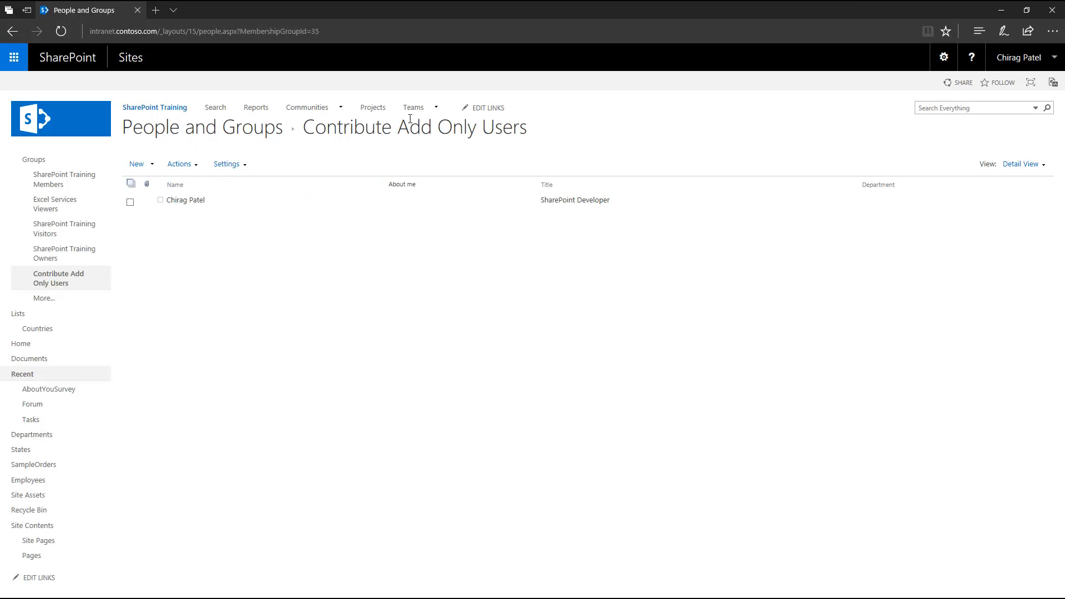
# Remove the site creator, the SharePoint Developer, from the Contribute Add Only Users group.
pyautogui.moveTo(304, 128); pyautogui.dragTo(532, 133)
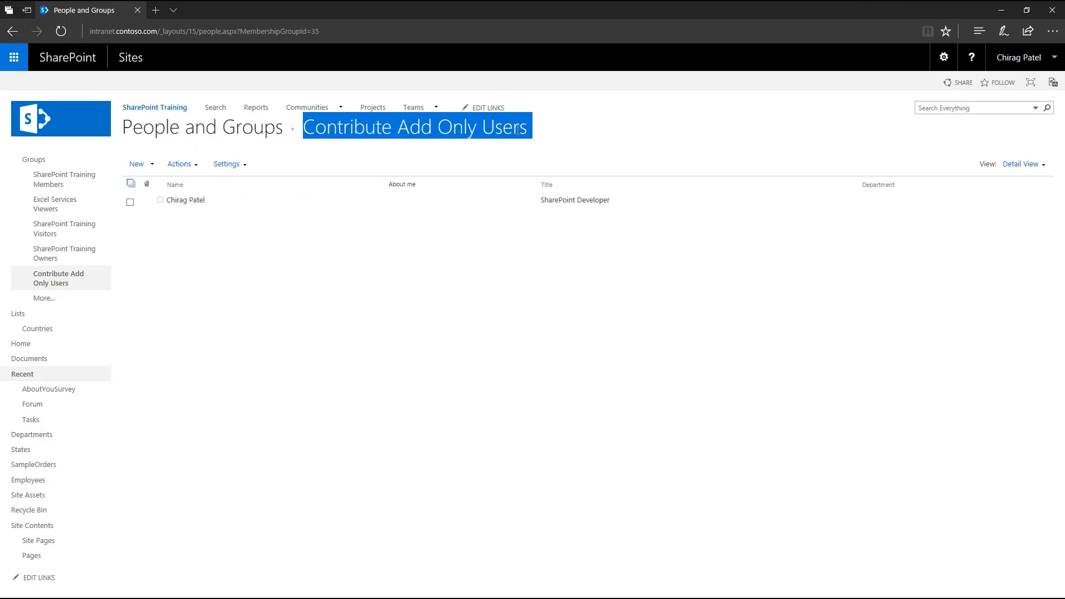
pyautogui.click(388, 237)
pyautogui.click(131, 202)
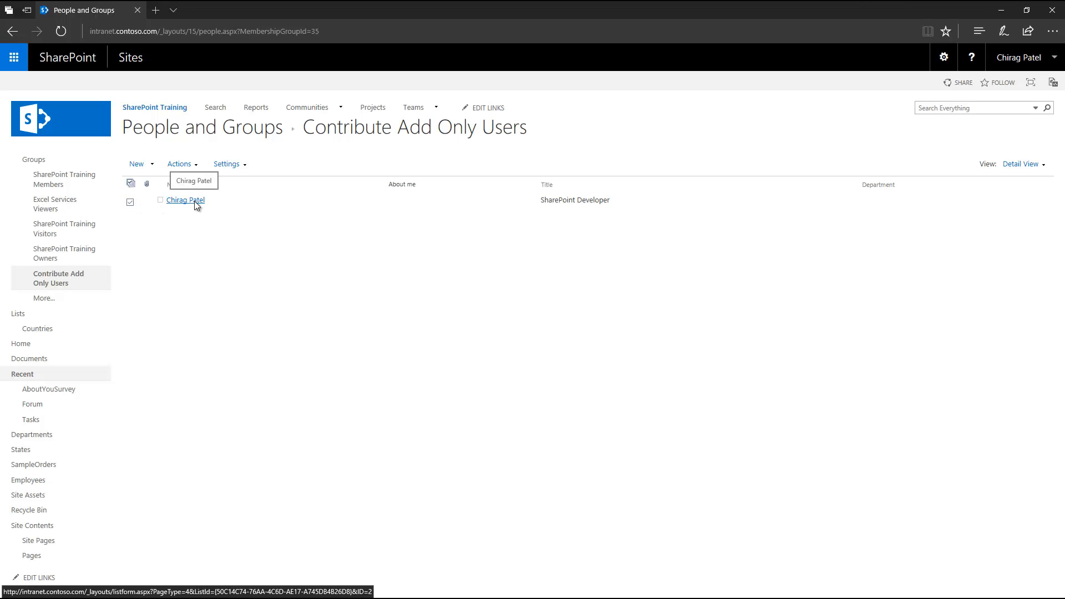
pyautogui.click(185, 164)
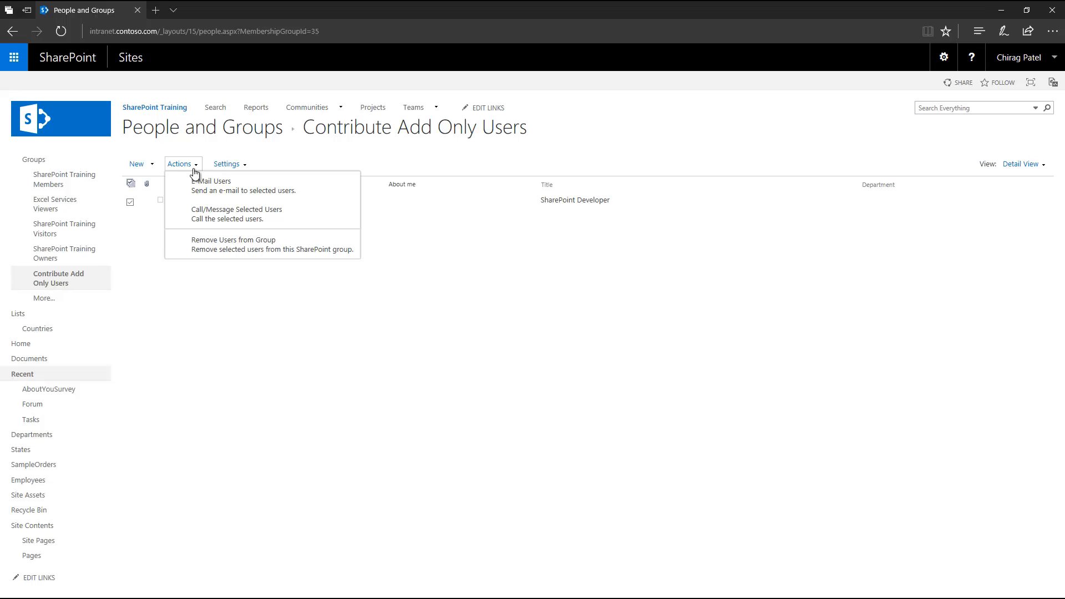
pyautogui.click(225, 248)
pyautogui.click(463, 350)
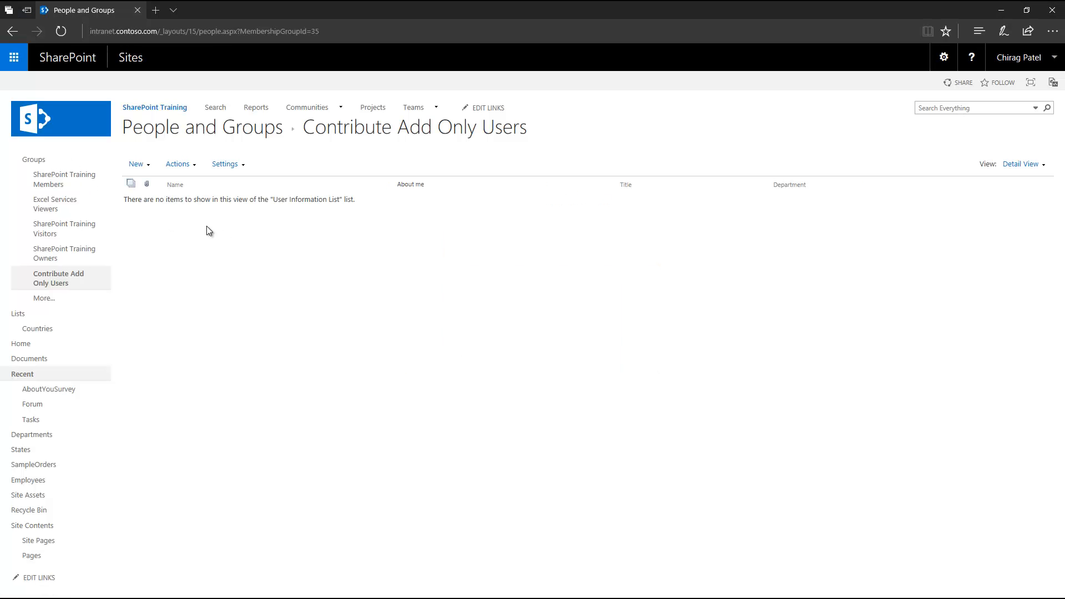
# Add the Compliance Manager to the Contribute Add Only Users group by sharing the site without a personal message.
pyautogui.click(147, 166)
pyautogui.click(184, 189)
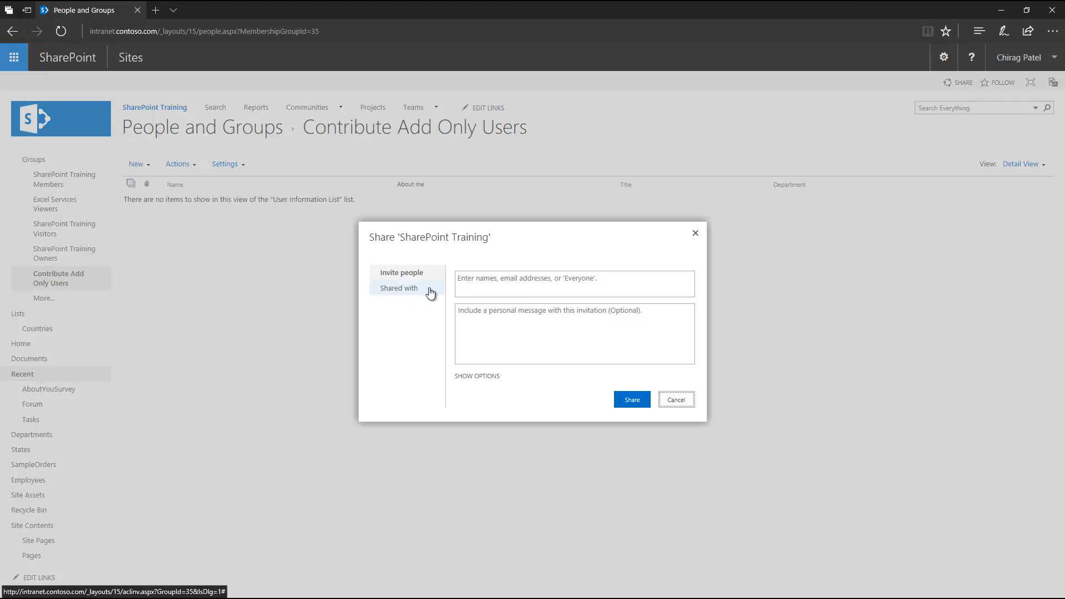
pyautogui.click(491, 283)
pyautogui.write('deb')
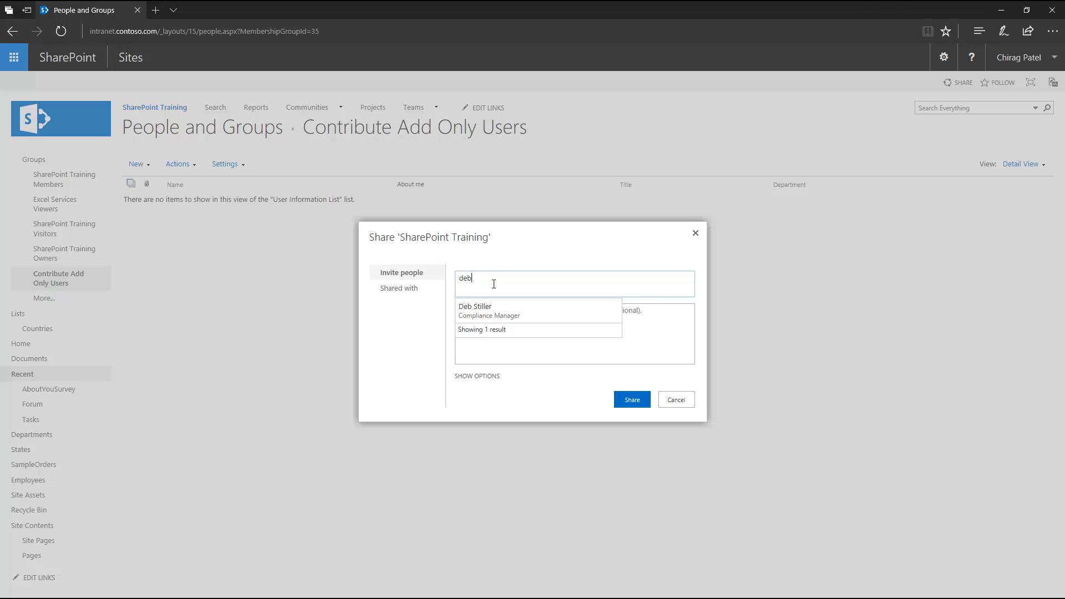
pyautogui.click(535, 317)
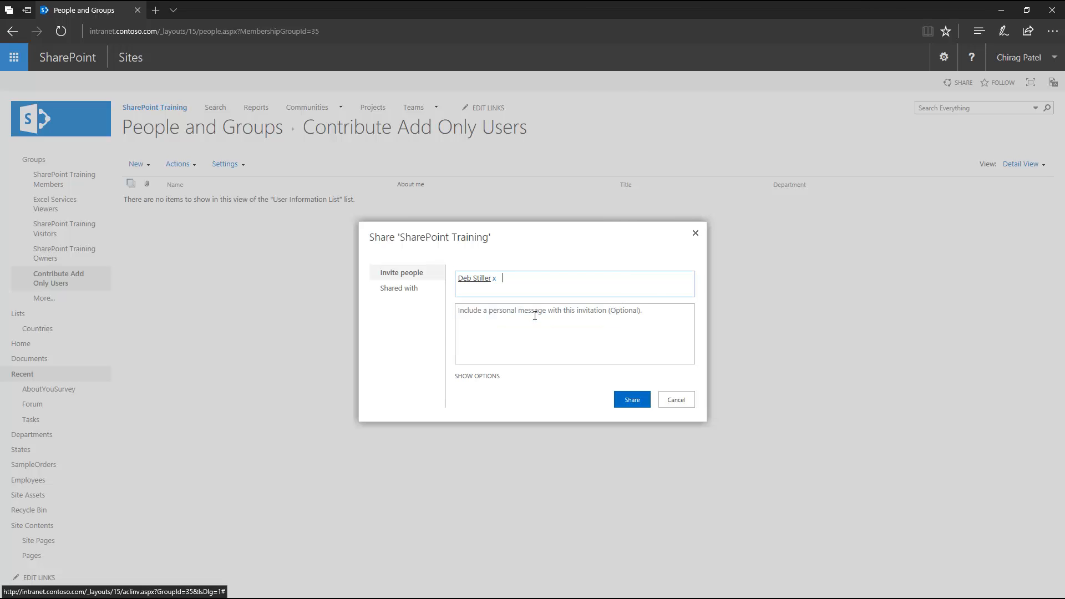
pyautogui.click(636, 405)
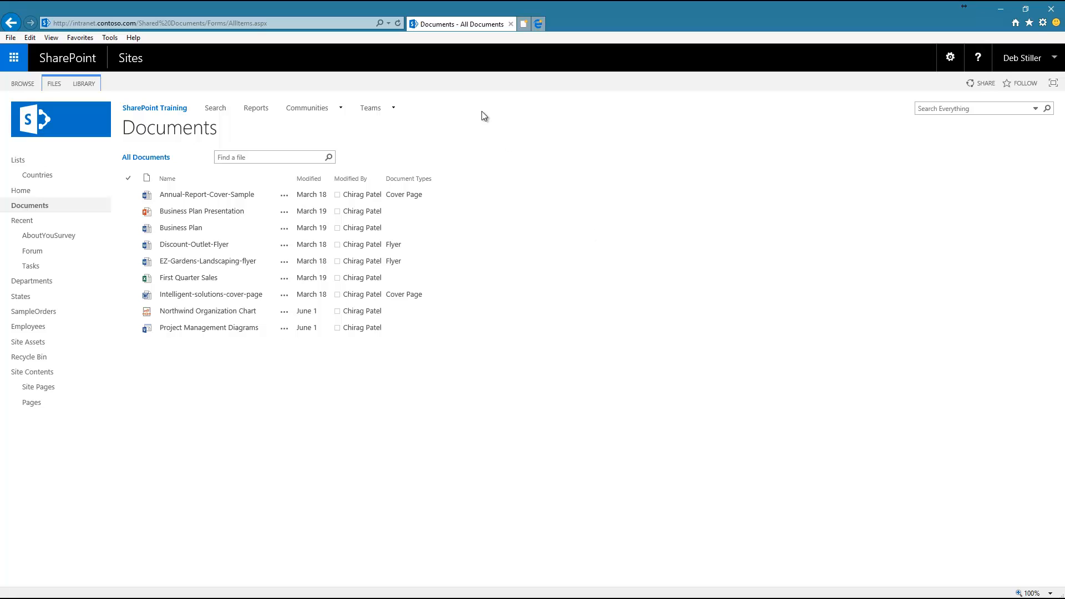
# Refresh the Documents library in the added user's browser session, and reload the group's member list in the administrator's session.
pyautogui.click(398, 24)
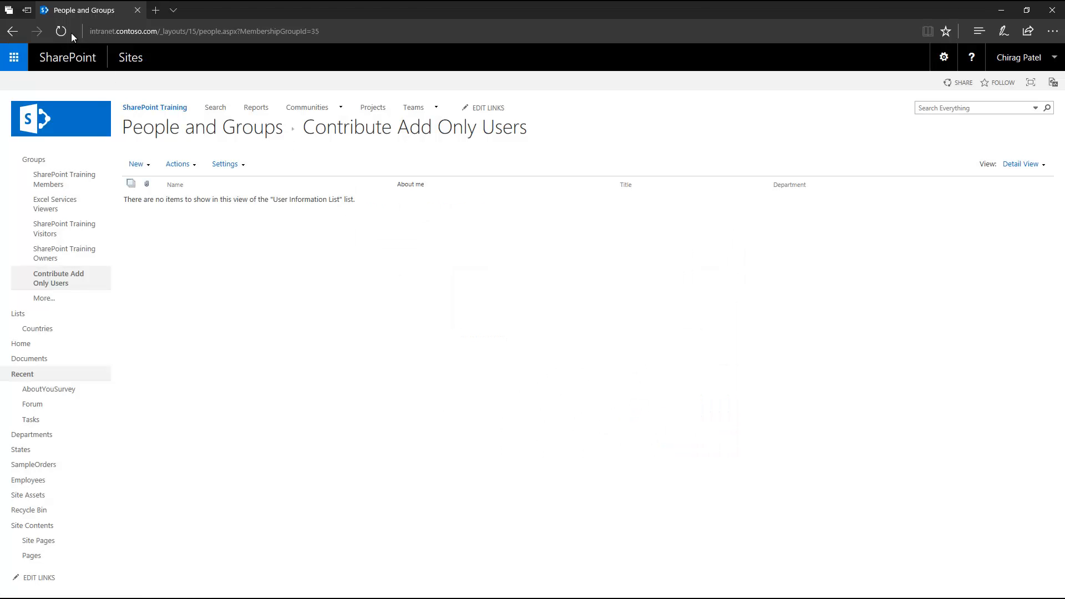
pyautogui.click(71, 32)
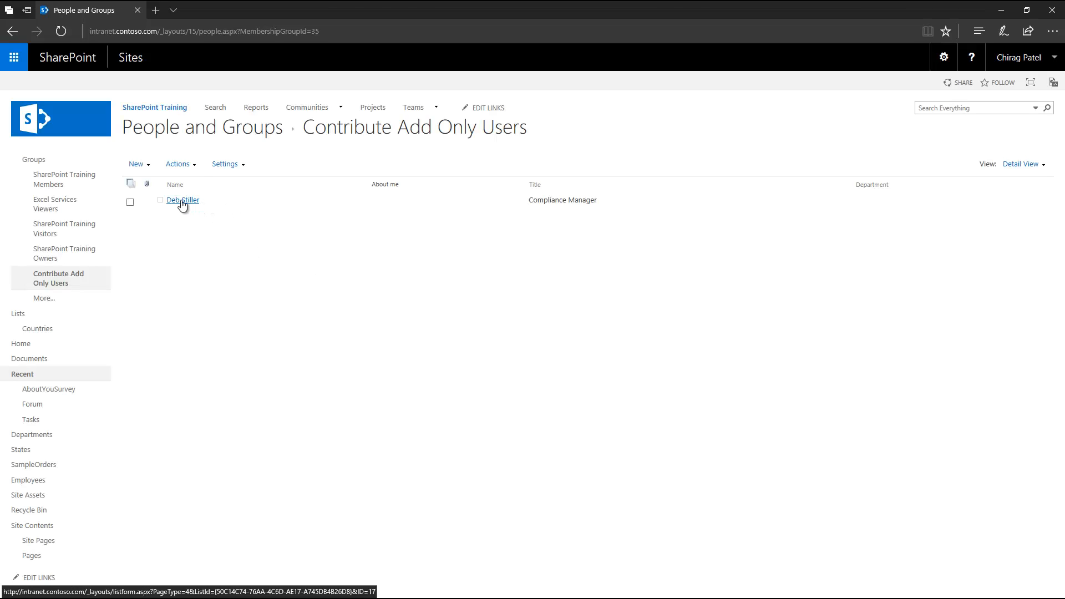
# Switch to the added user's Internet Explorer session and examine the Documents library's new-file options and the actions offered for Annual-Report-Cover-Sample.
pyautogui.hotkey('alt', 'Tab')
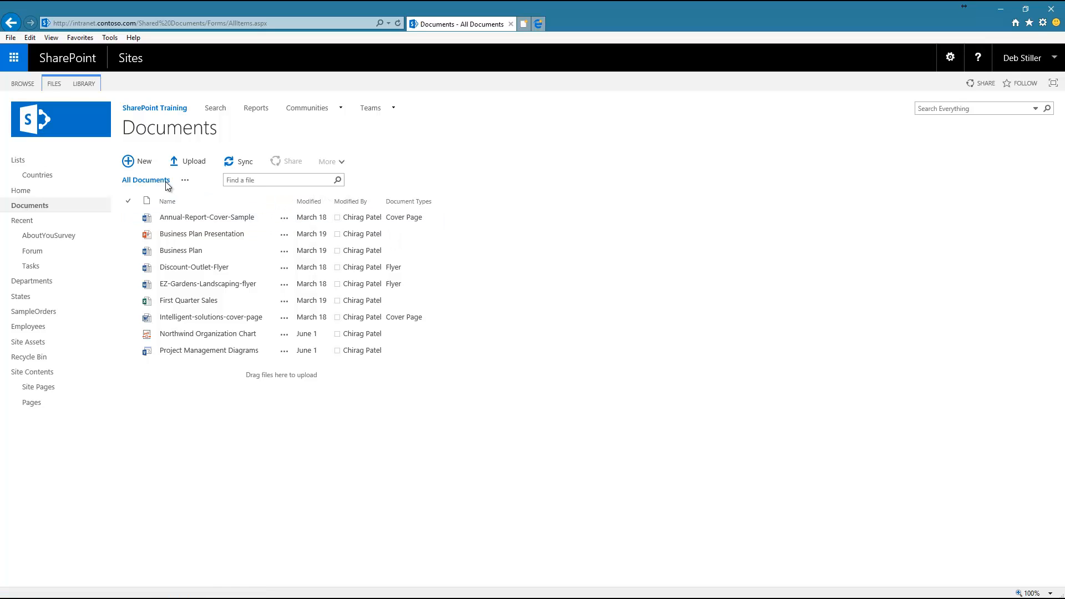
pyautogui.click(143, 164)
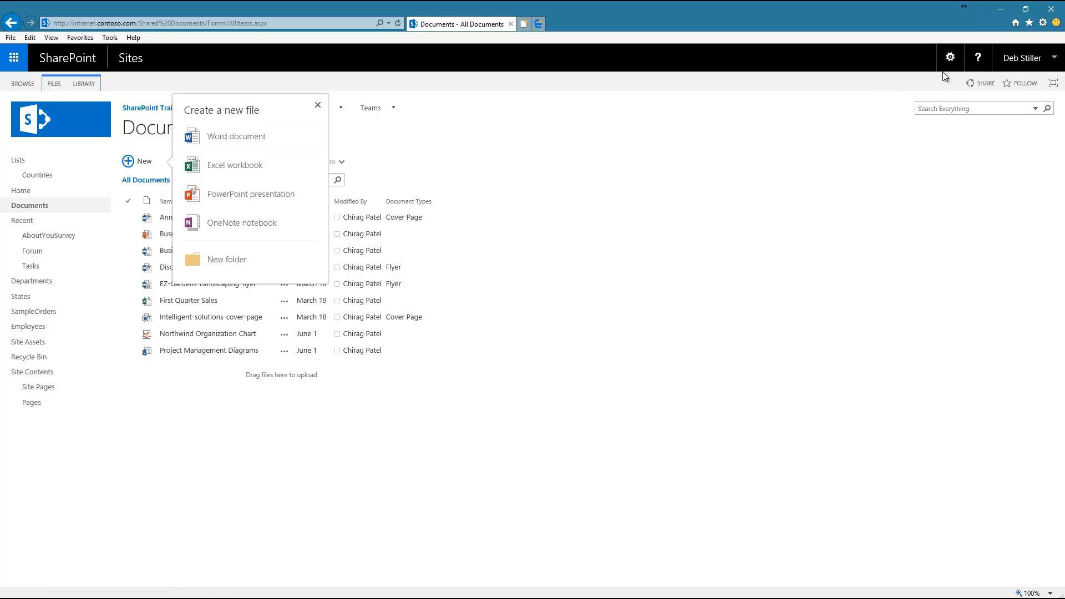
pyautogui.click(604, 311)
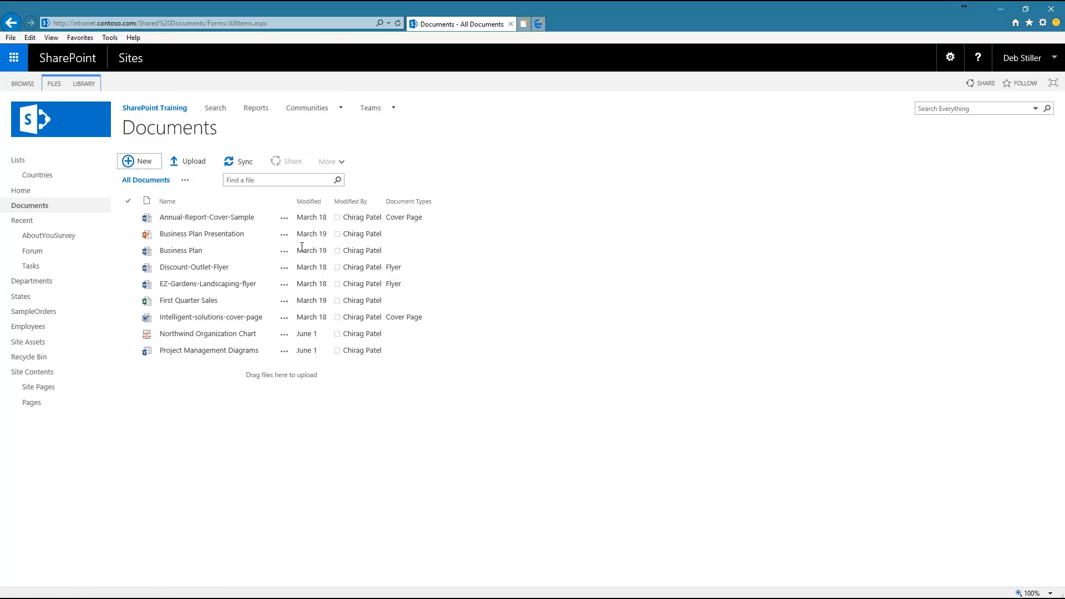
pyautogui.click(284, 219)
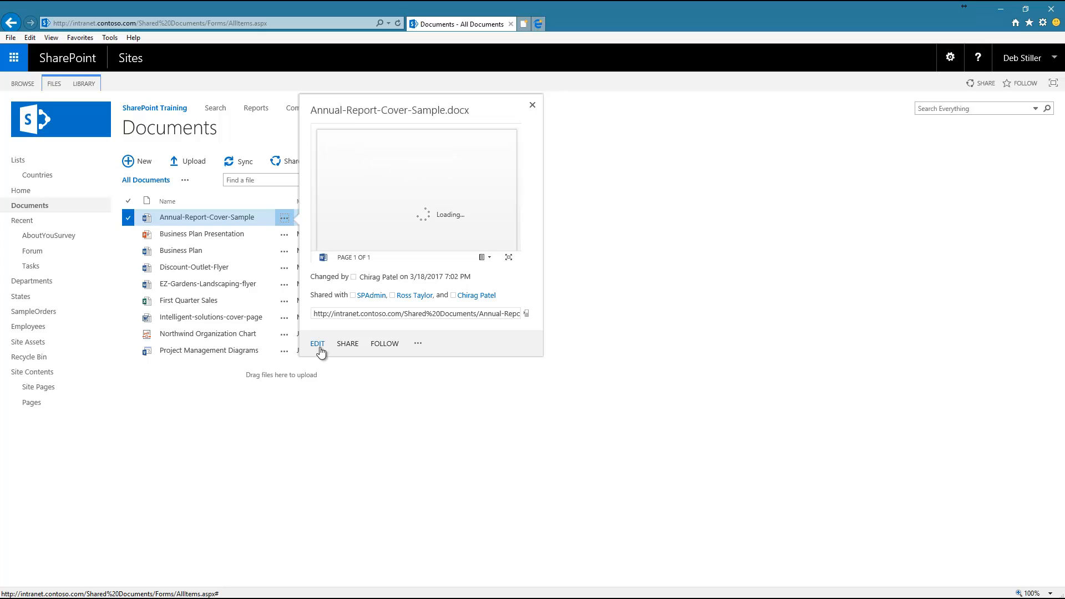
pyautogui.click(318, 344)
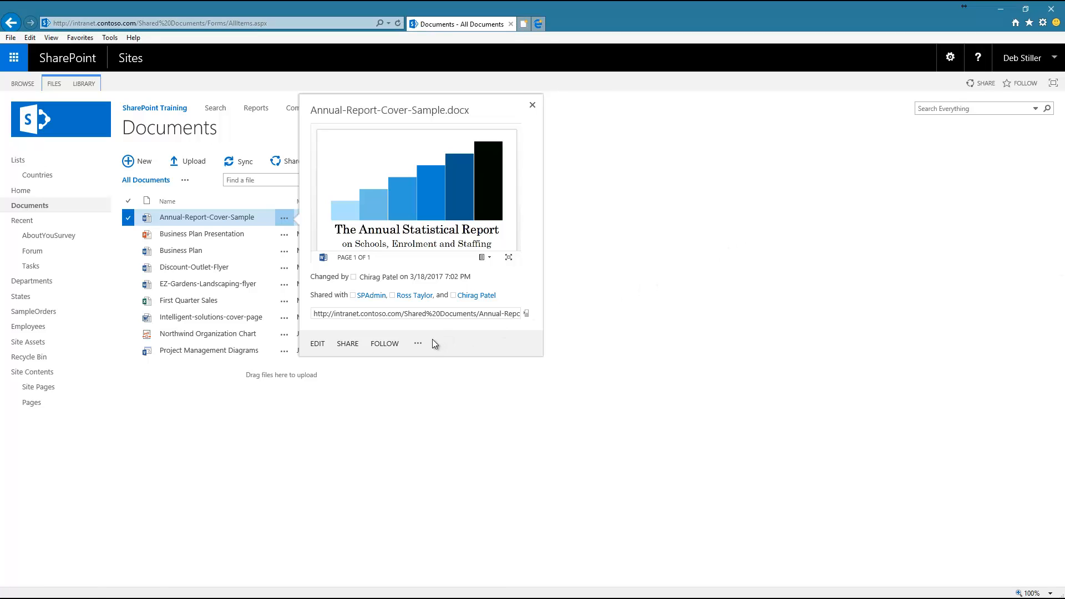
pyautogui.click(418, 345)
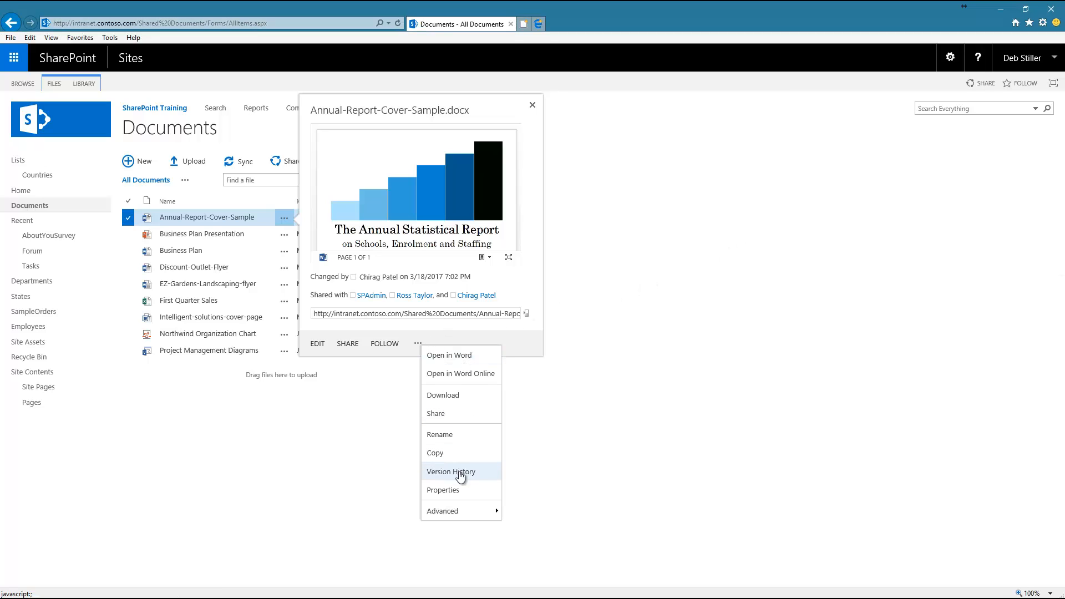
pyautogui.moveTo(460, 521)
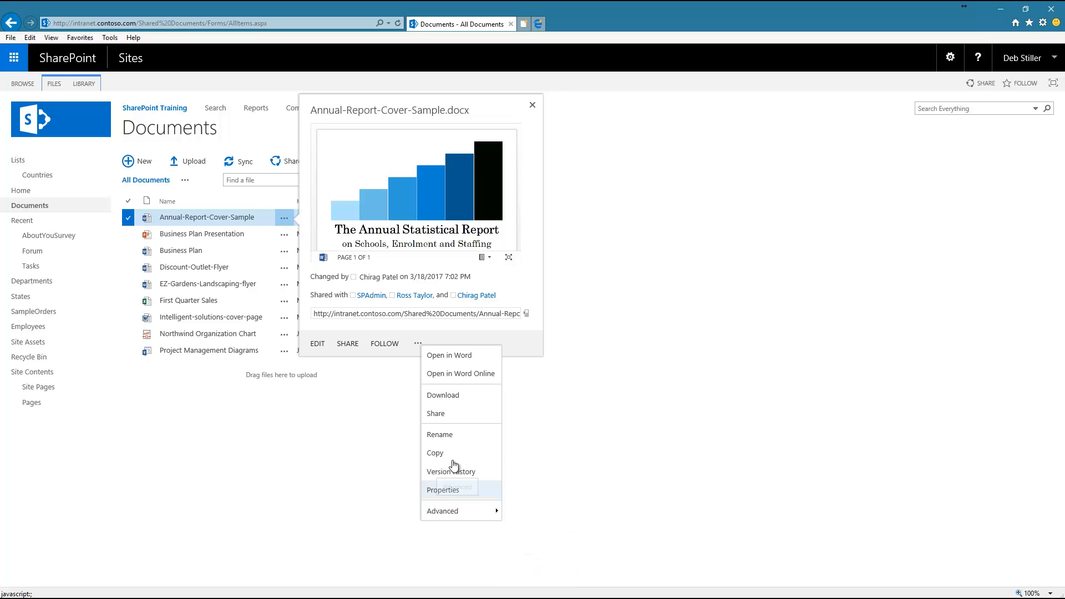
# Enter "annual report sample" as the title in the properties of Annual-Report-Cover-Sample and save the changes.
pyautogui.click(459, 437)
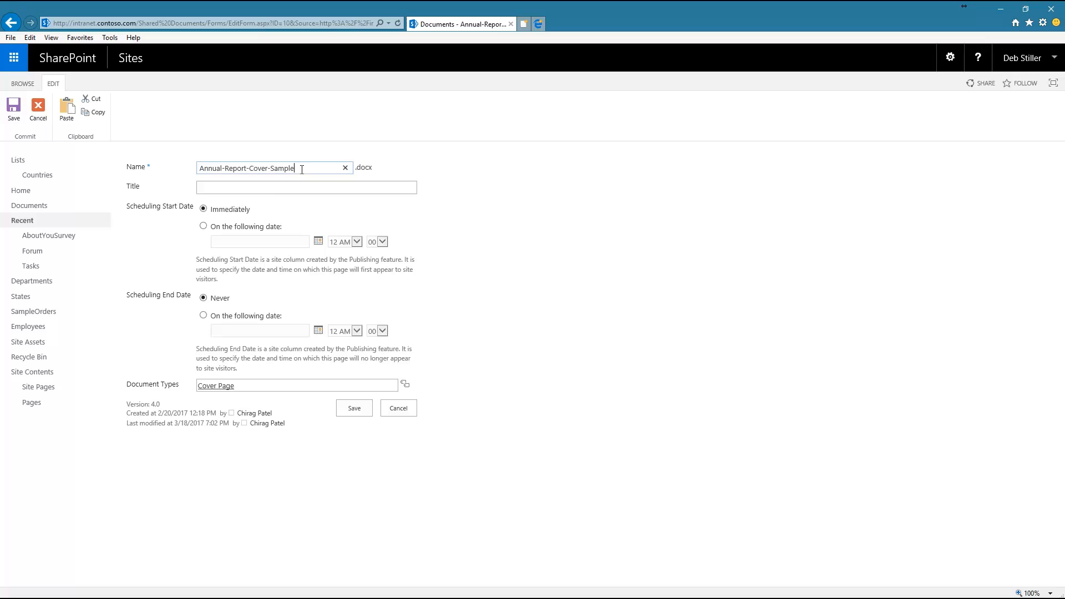
pyautogui.click(258, 190)
pyautogui.write('ann')
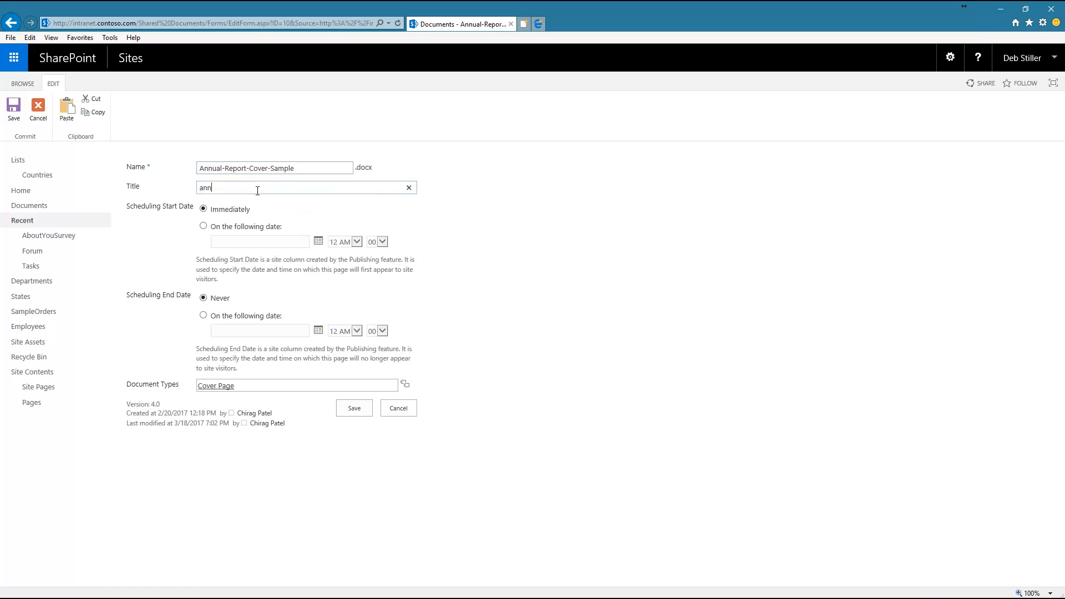
pyautogui.write('ual report sample')
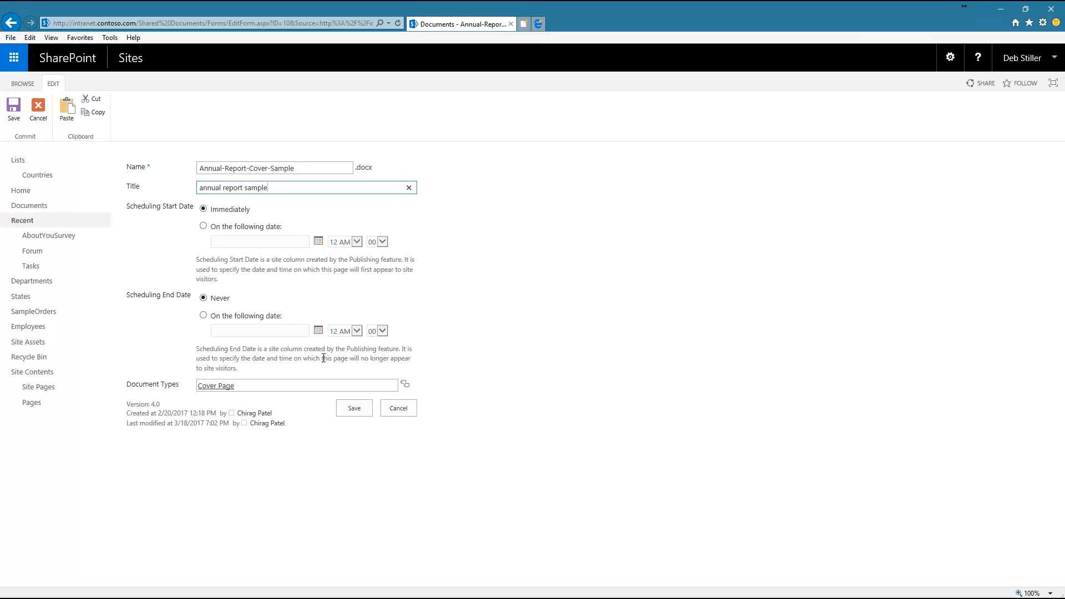
pyautogui.click(355, 410)
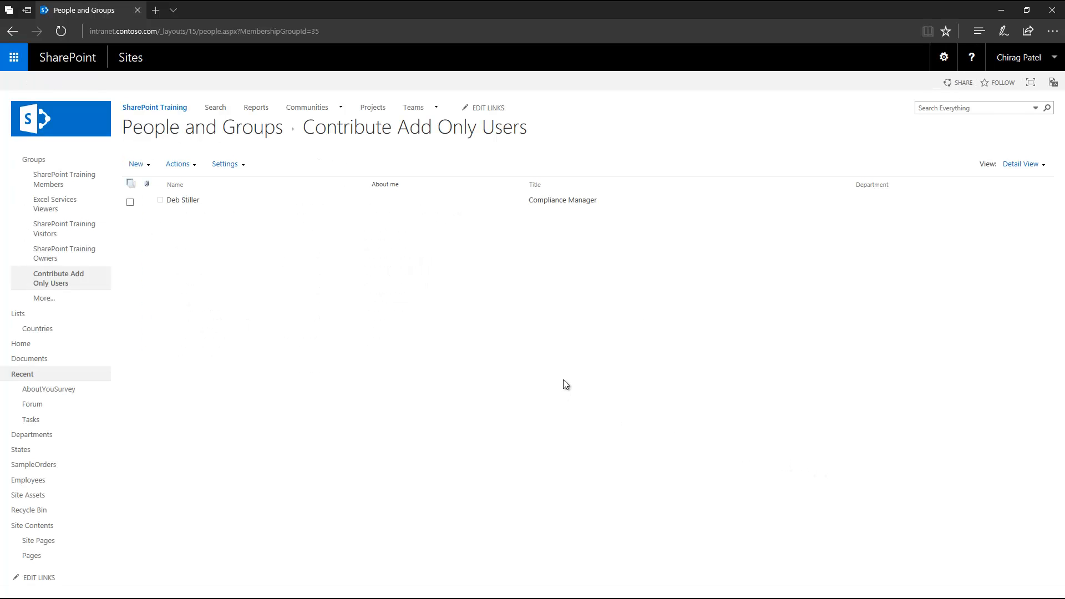
# Switch to the administrator's browser session and open the Projects site's permissions page to review its groups.
pyautogui.click(374, 110)
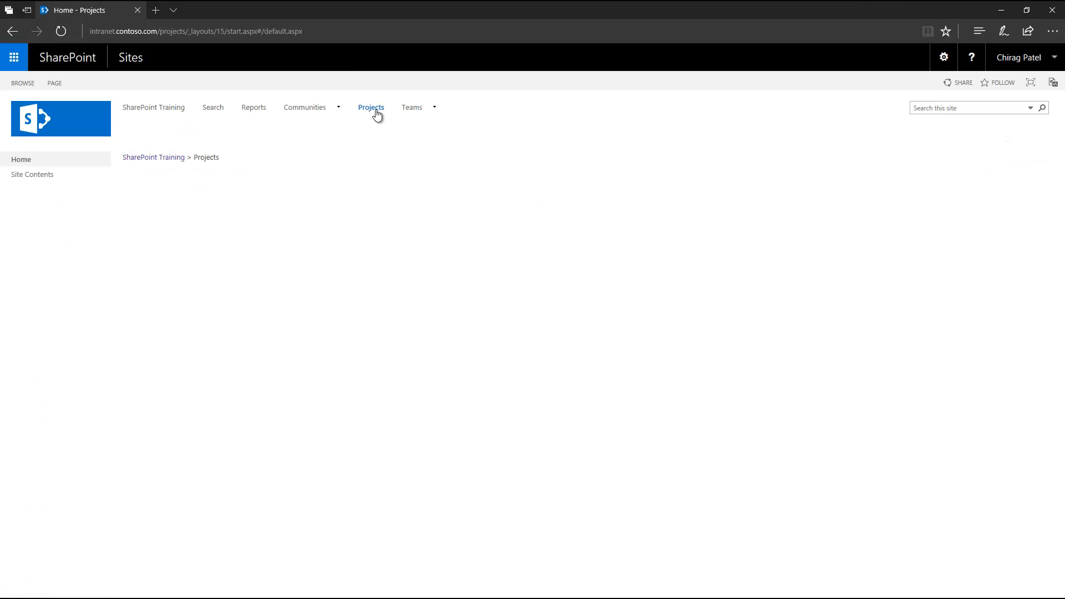
pyautogui.click(943, 59)
pyautogui.click(878, 198)
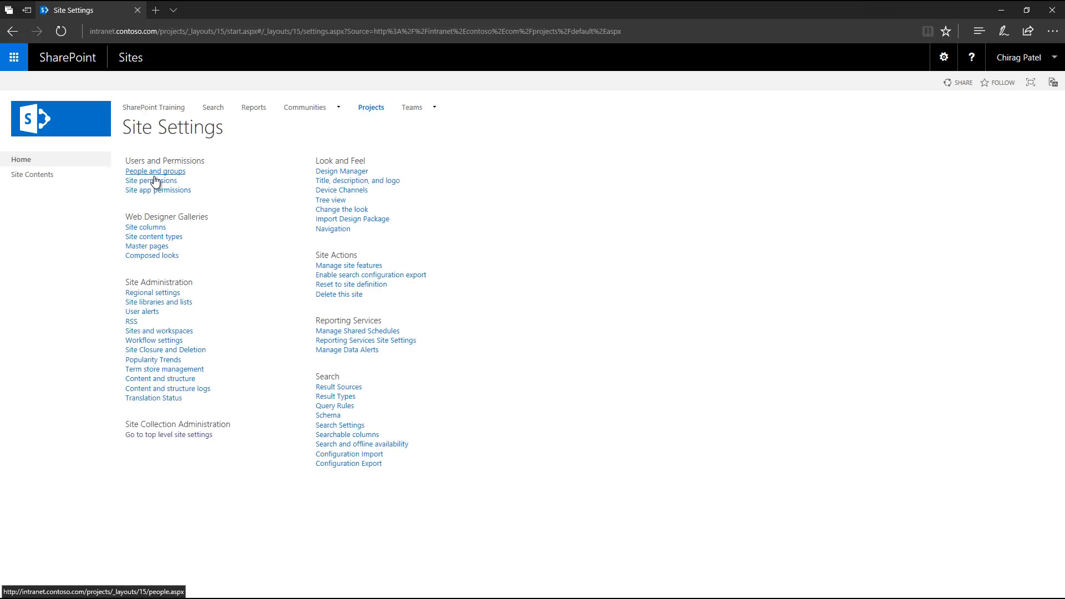
pyautogui.click(157, 178)
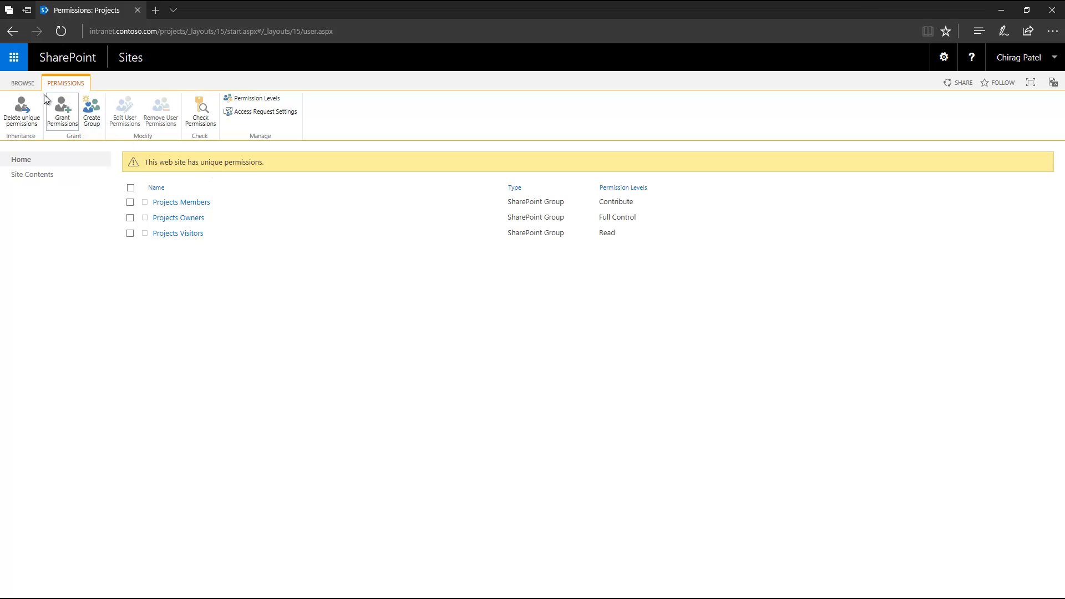
# Start a new subsite under the Projects site with the title project1 and the URL name prj1.
pyautogui.click(23, 83)
pyautogui.click(944, 57)
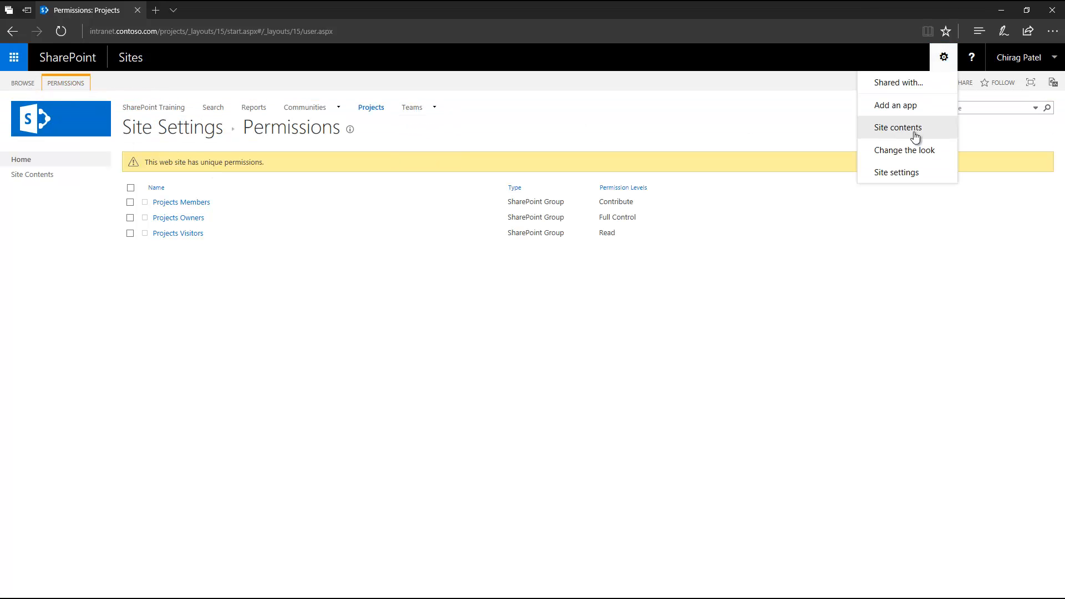
pyautogui.click(913, 125)
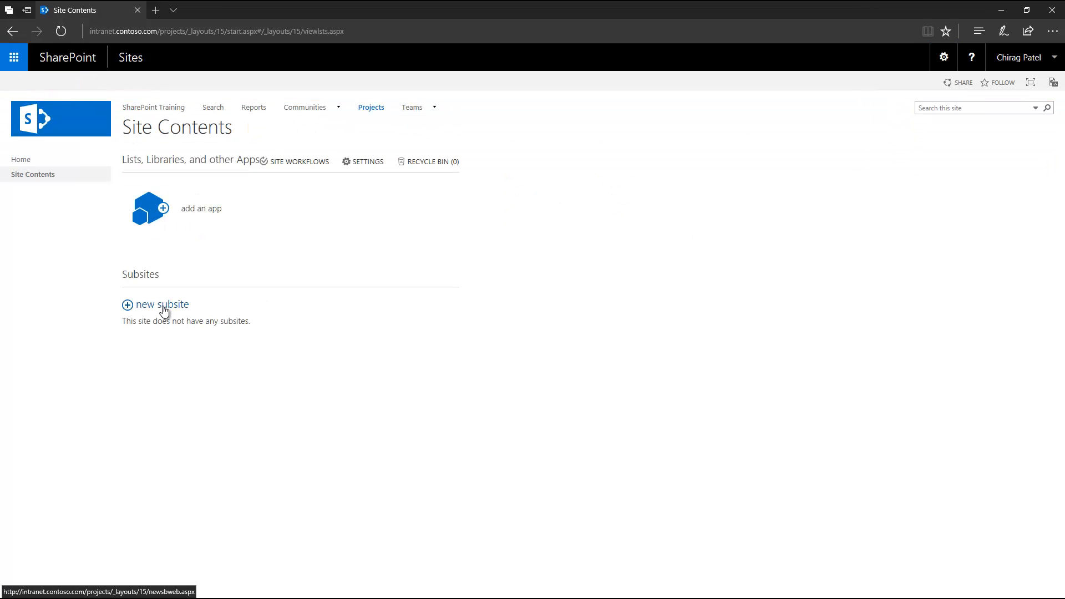
pyautogui.click(163, 305)
pyautogui.write('pro')
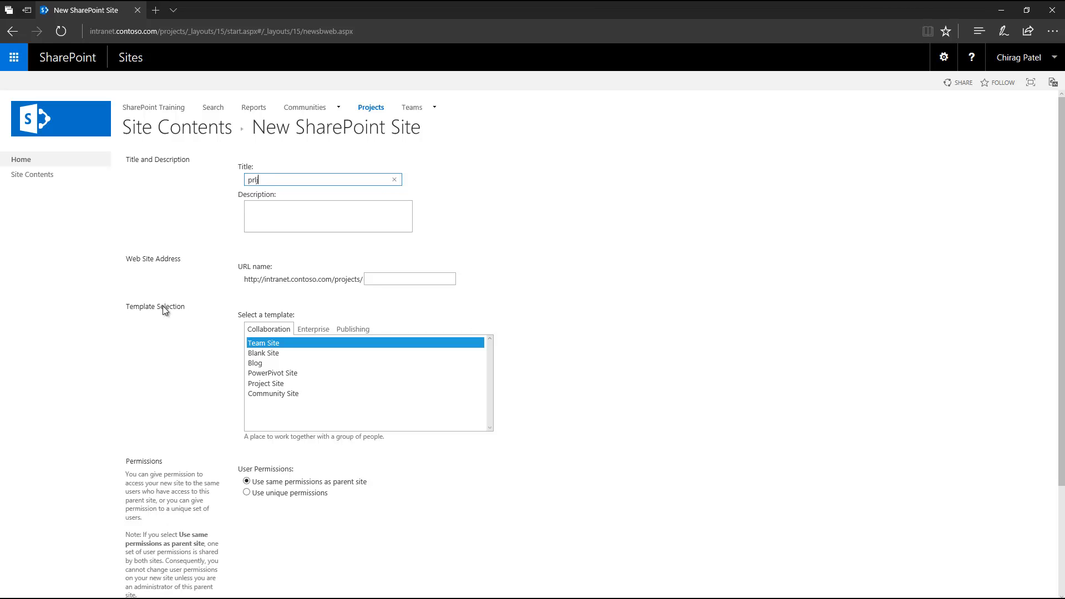
pyautogui.write('ject1')
pyautogui.press('Tab')
pyautogui.write('prj1')
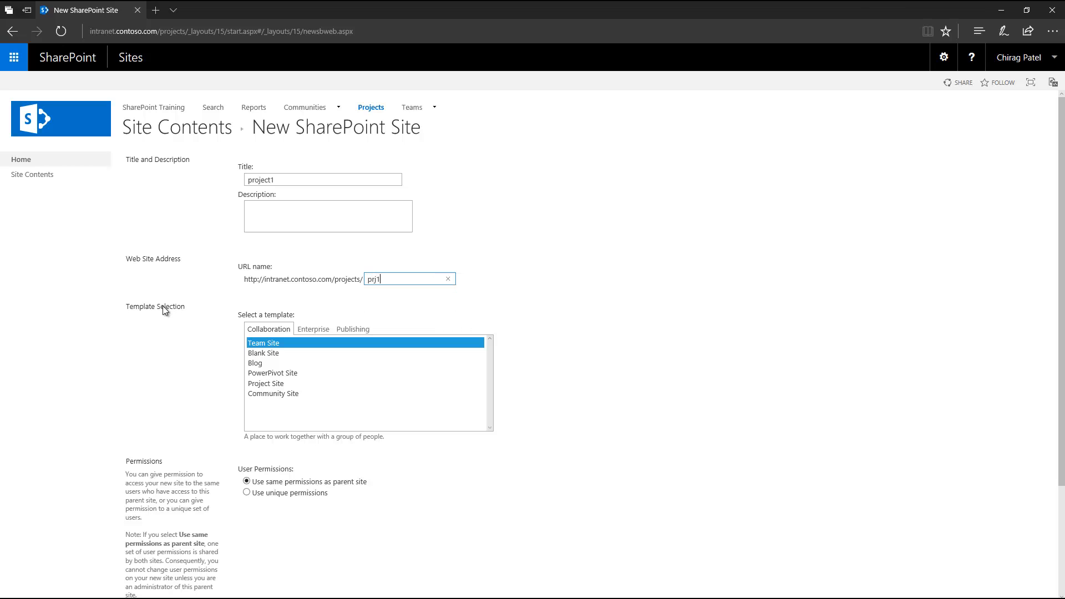
# Use the same permissions as the parent site, use the parent's top link bar, and create the subsite.
pyautogui.scroll(-3, 222, 311)
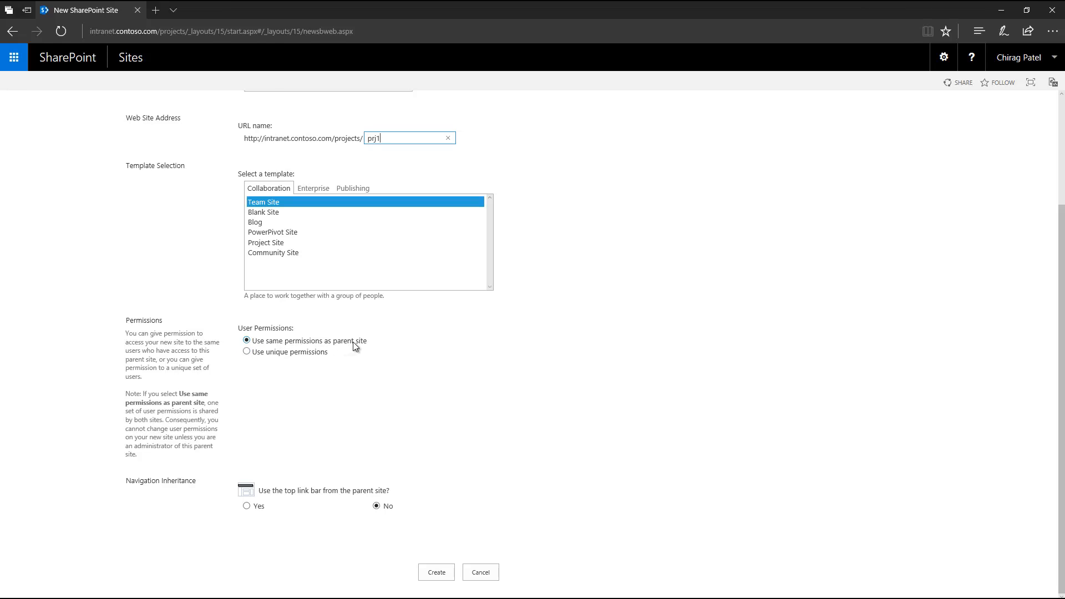
pyautogui.click(292, 355)
pyautogui.press('Up')
pyautogui.click(245, 505)
pyautogui.click(438, 572)
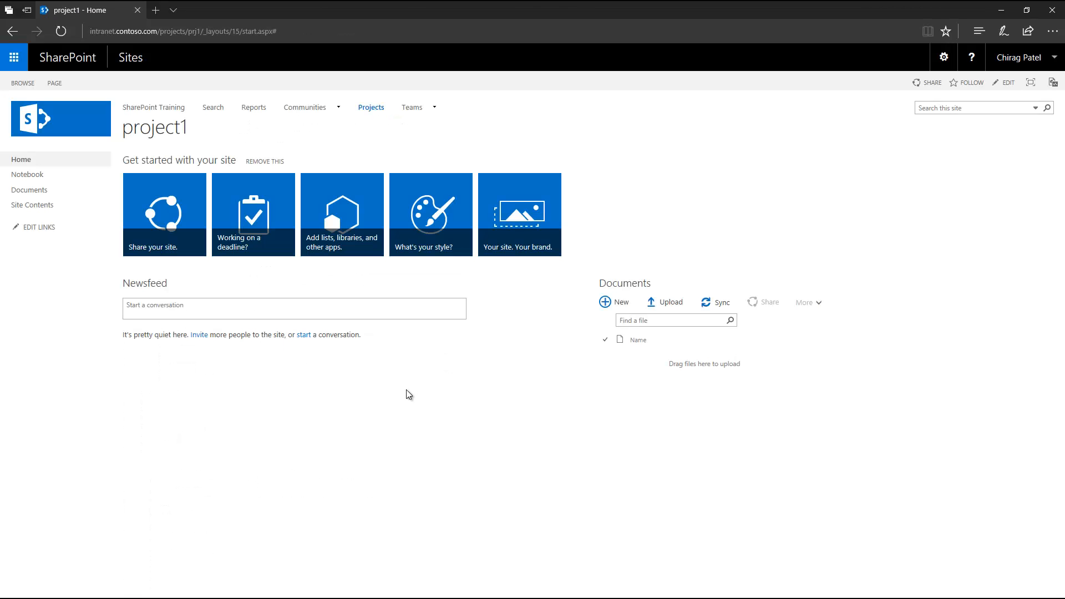
# Open the project1 site's permissions and stop inheriting them from the parent Projects site.
pyautogui.click(946, 64)
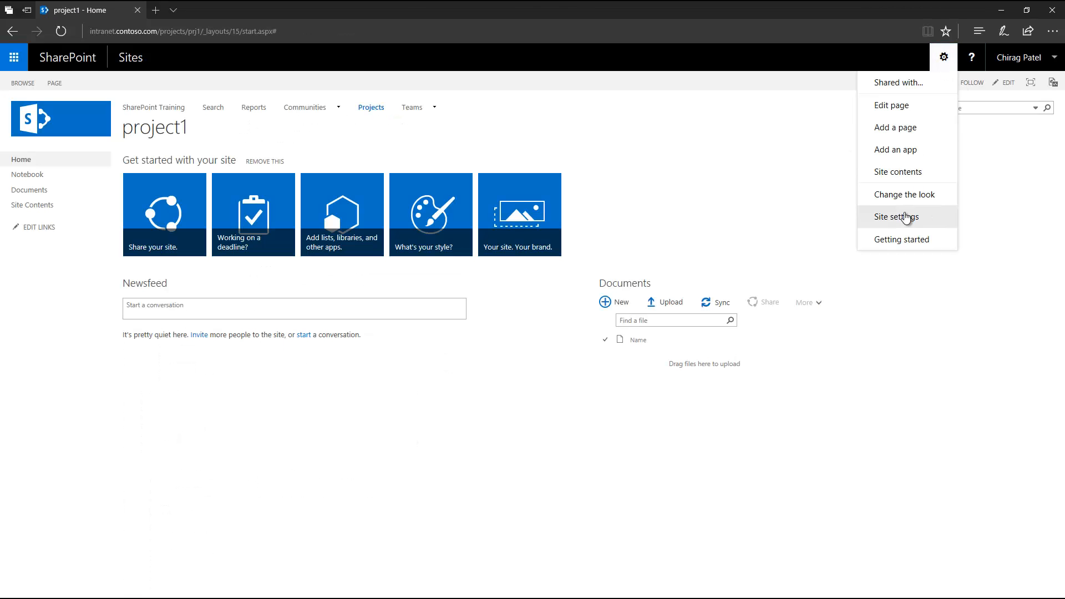
pyautogui.click(905, 218)
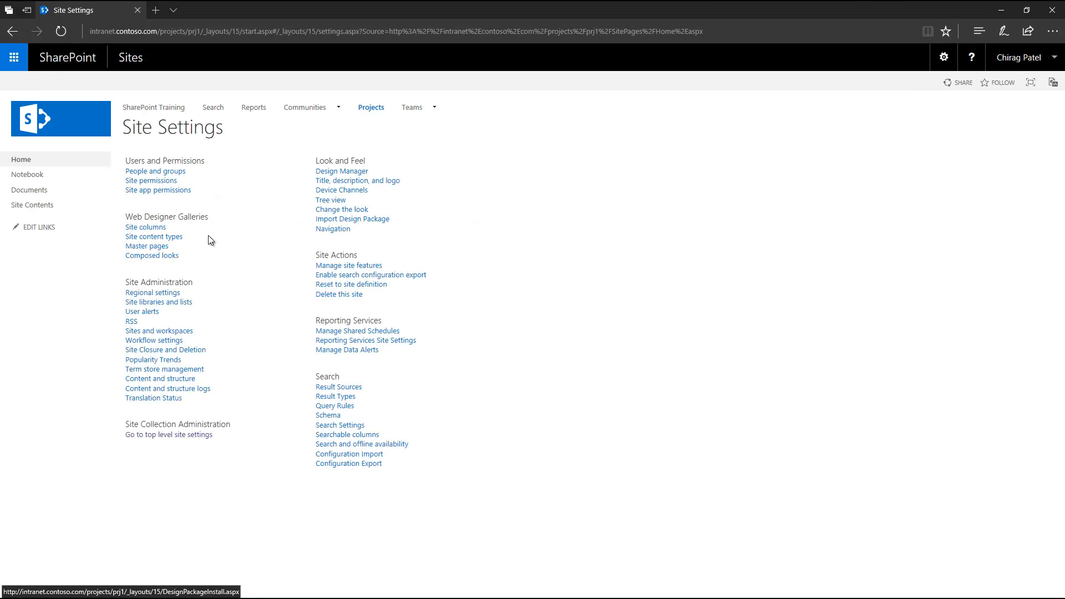
pyautogui.click(166, 181)
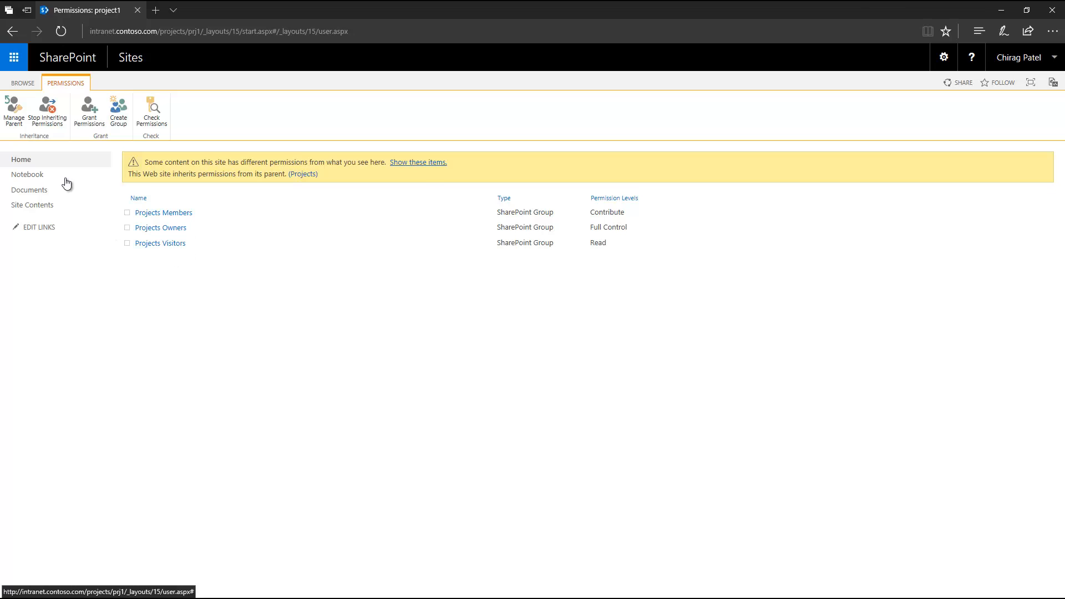
pyautogui.click(49, 118)
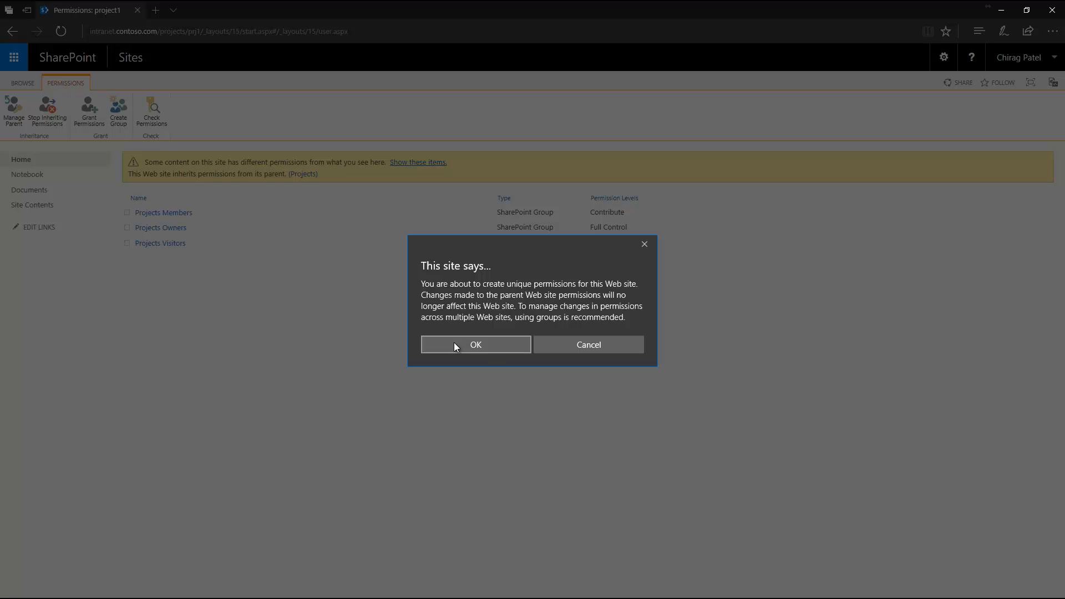
pyautogui.click(455, 345)
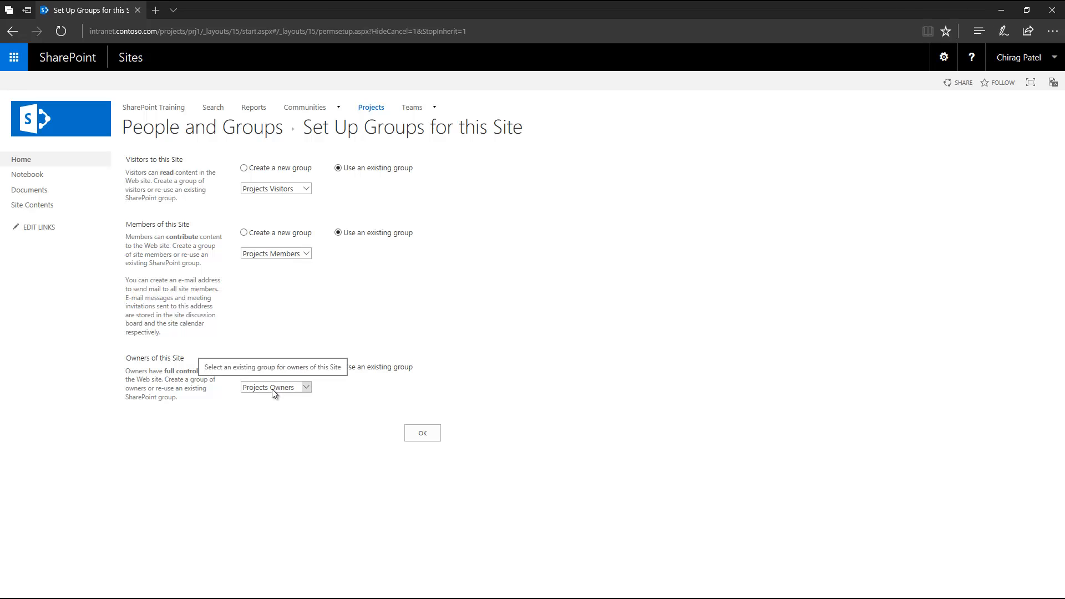
# Set up new project1 Visitors and project1 Members groups for the site, keeping the existing Projects Owners group as owners.
pyautogui.click(276, 171)
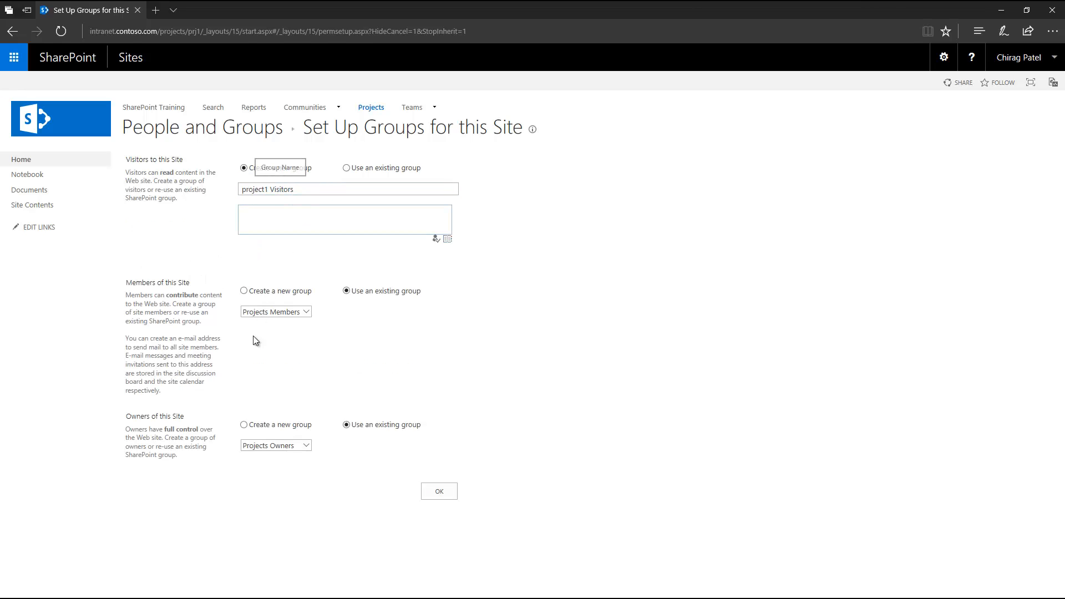
pyautogui.click(261, 293)
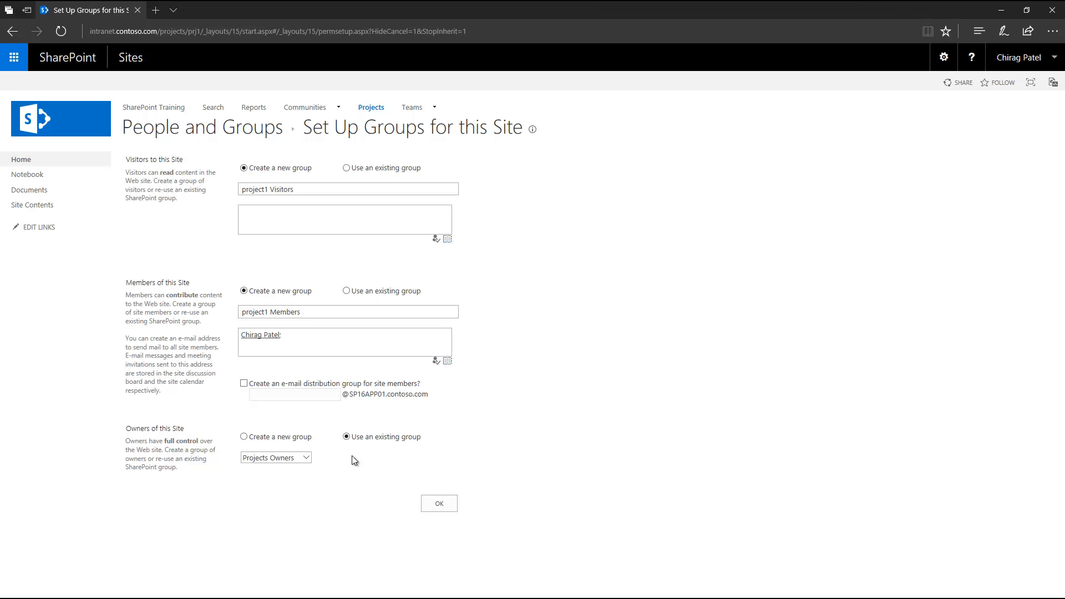
pyautogui.click(438, 503)
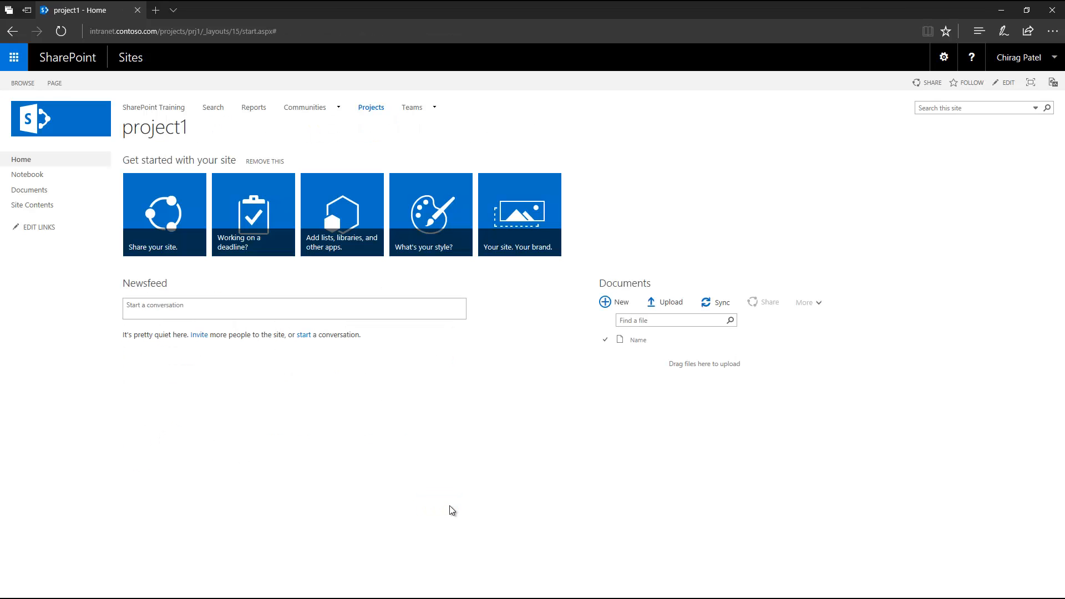
# Reopen the project1 site's permissions and delete its unique permissions to restore inheritance from Projects.
pyautogui.click(943, 65)
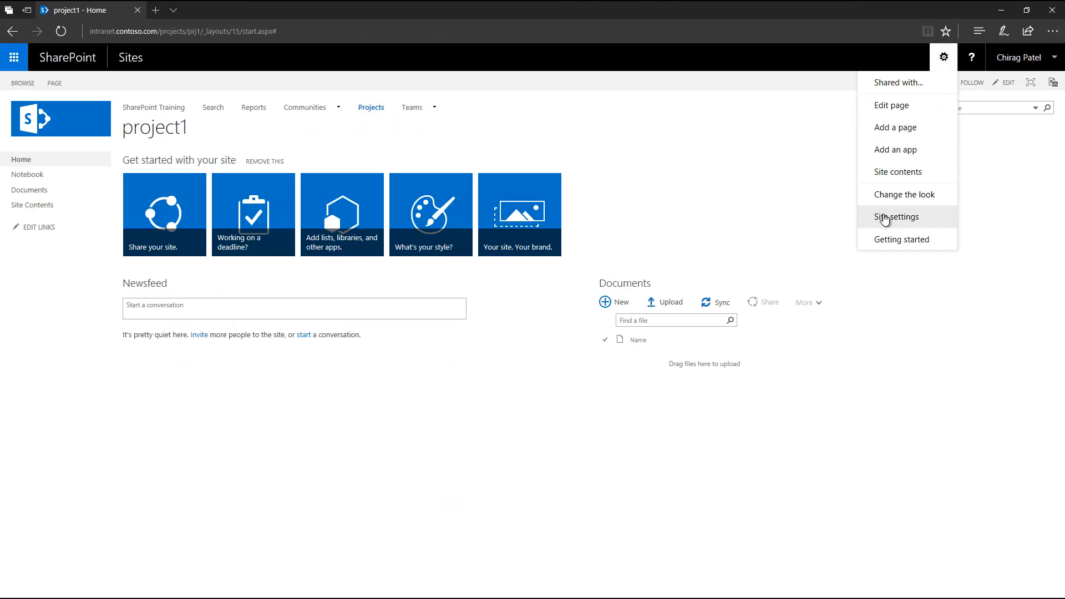
pyautogui.click(884, 215)
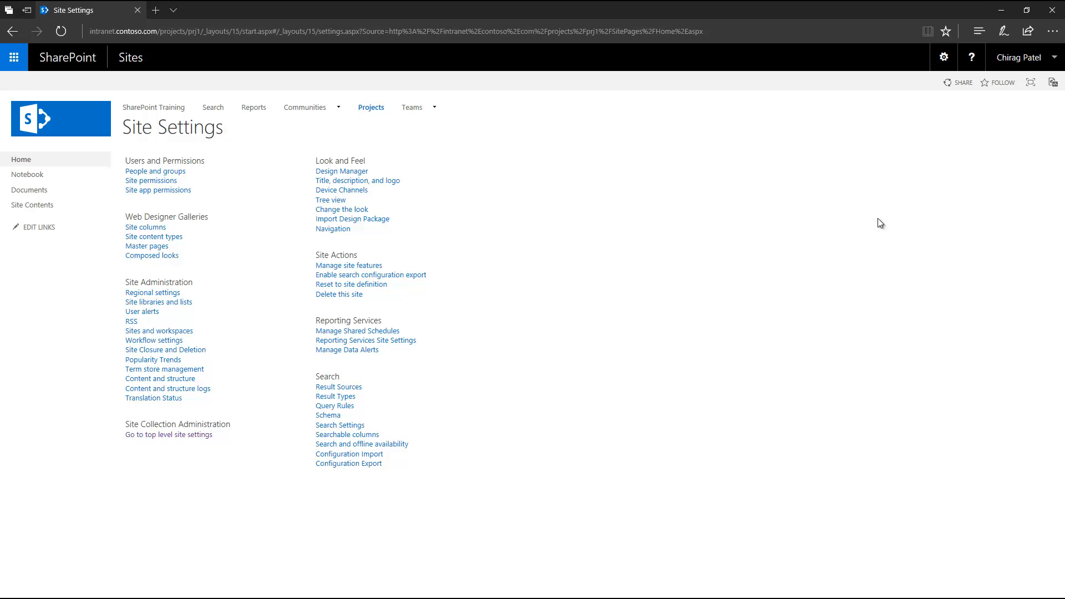
pyautogui.click(161, 181)
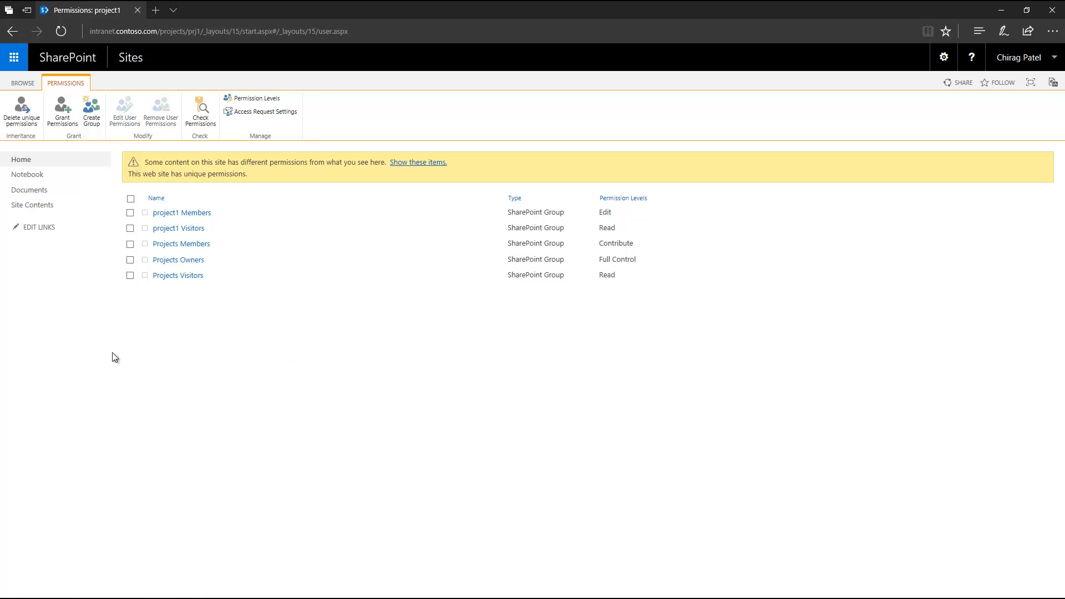
pyautogui.click(131, 244)
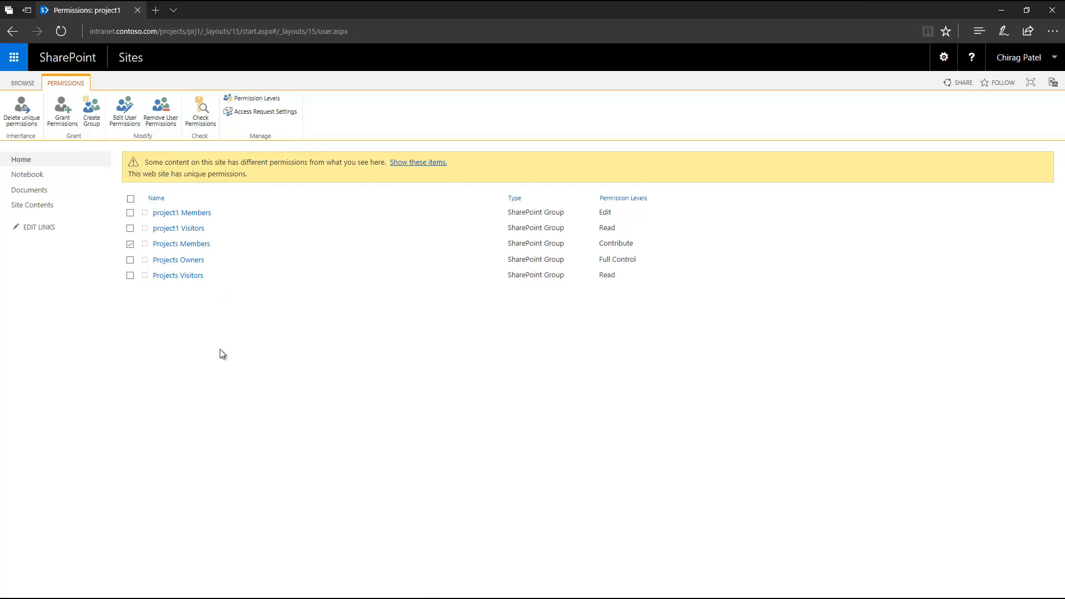
pyautogui.click(22, 114)
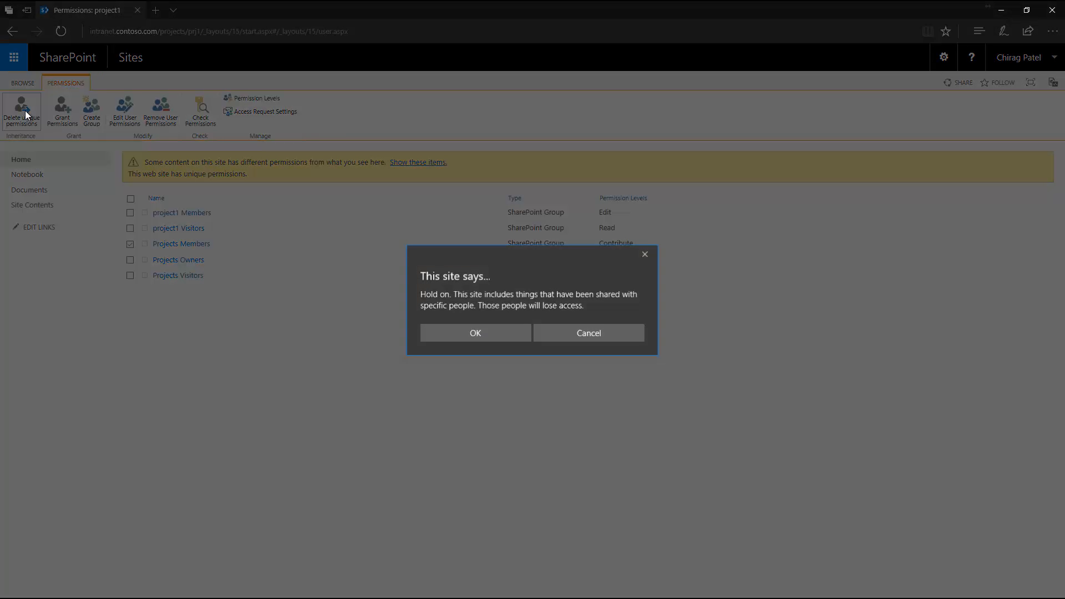
pyautogui.click(463, 337)
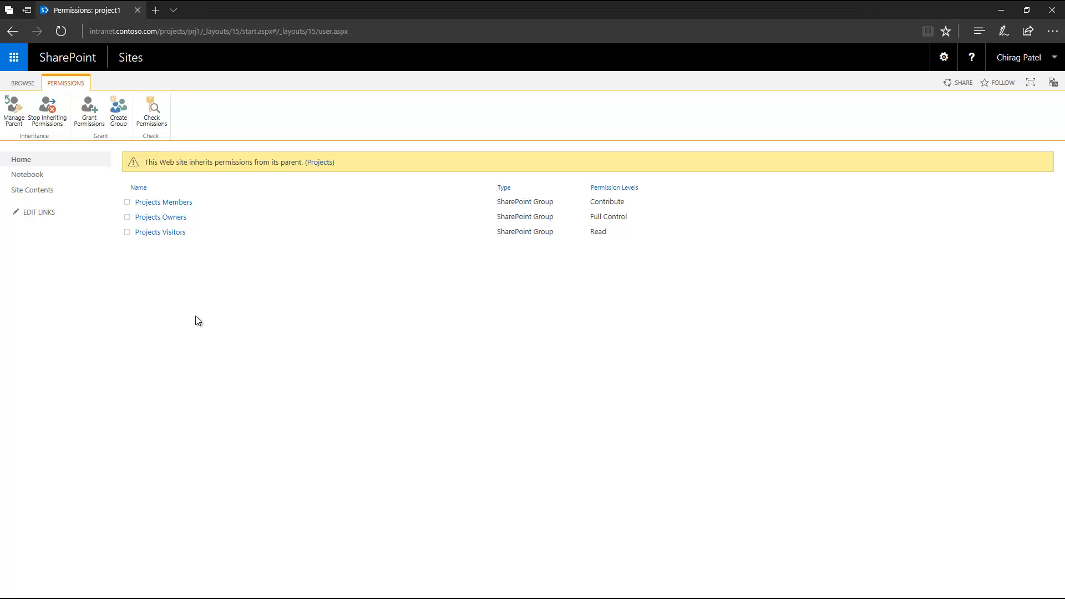
# Return to the parent Projects site and examine its permission groups and inheritance status.
pyautogui.click(27, 84)
pyautogui.click(943, 57)
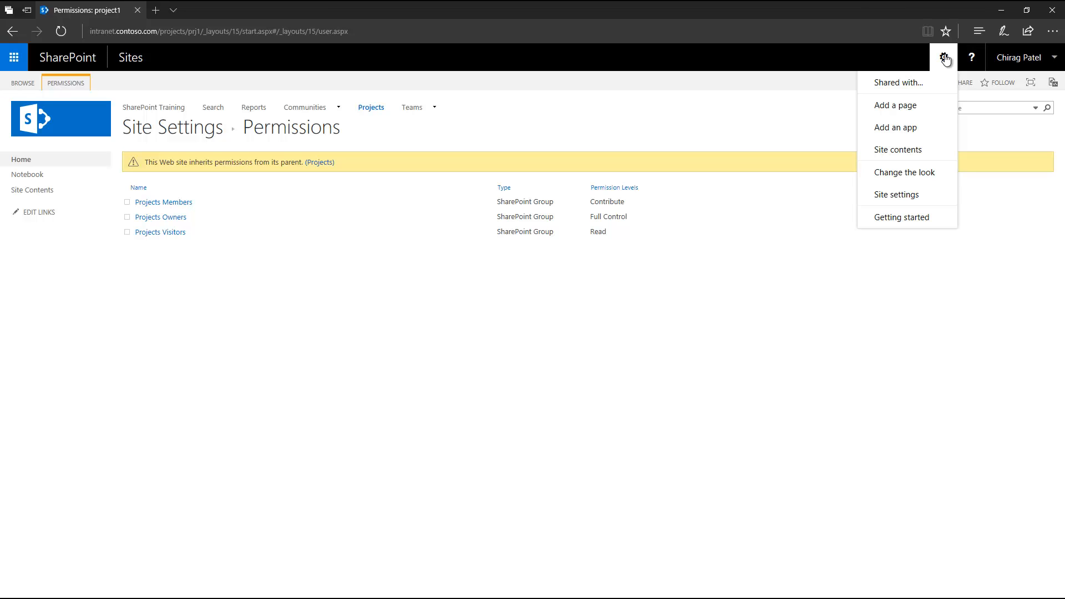
pyautogui.click(343, 332)
pyautogui.click(372, 108)
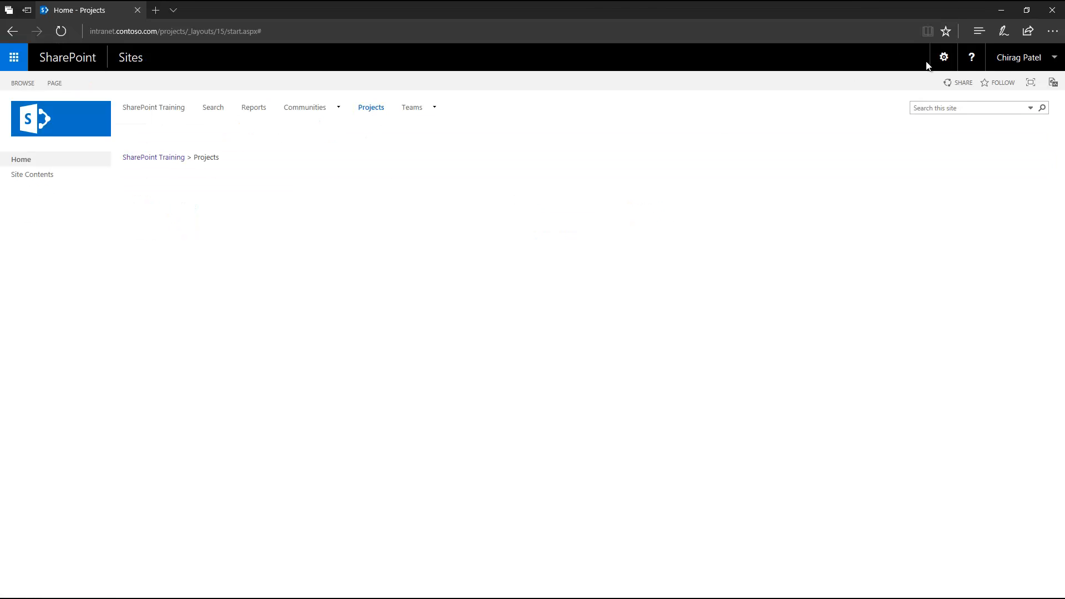
pyautogui.click(944, 58)
pyautogui.click(899, 201)
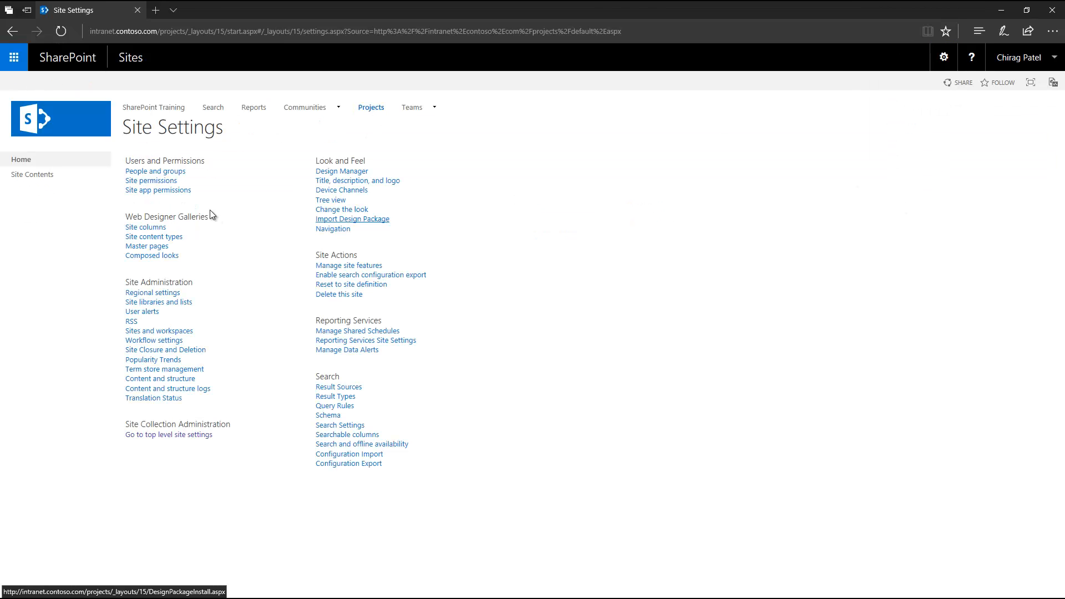
pyautogui.click(156, 182)
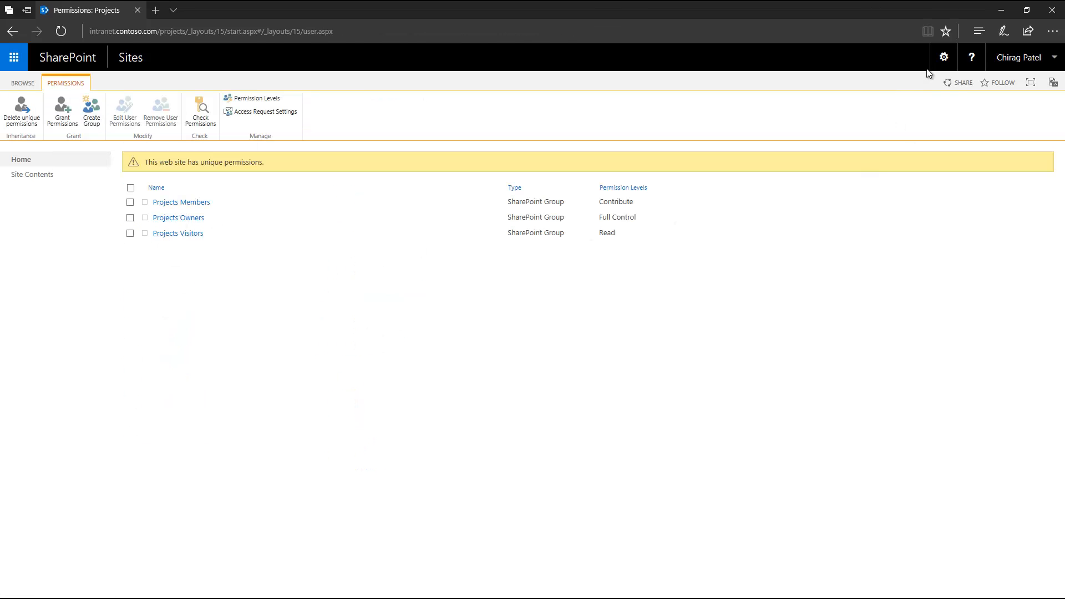
# Go to the top-level SharePoint Training site and open its site permissions to examine the groups and their levels.
pyautogui.click(28, 83)
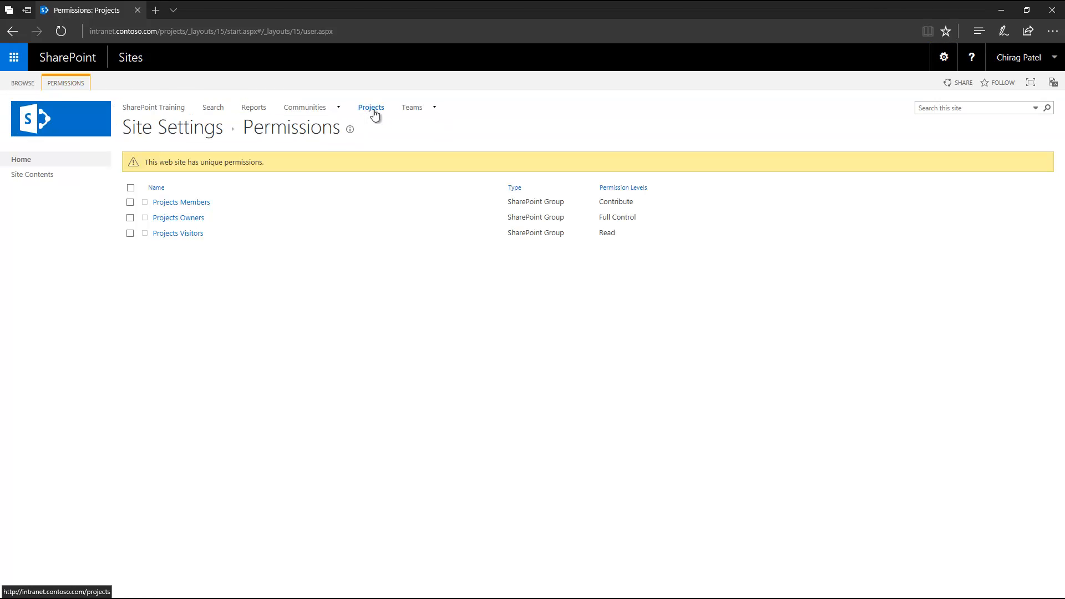
pyautogui.click(150, 110)
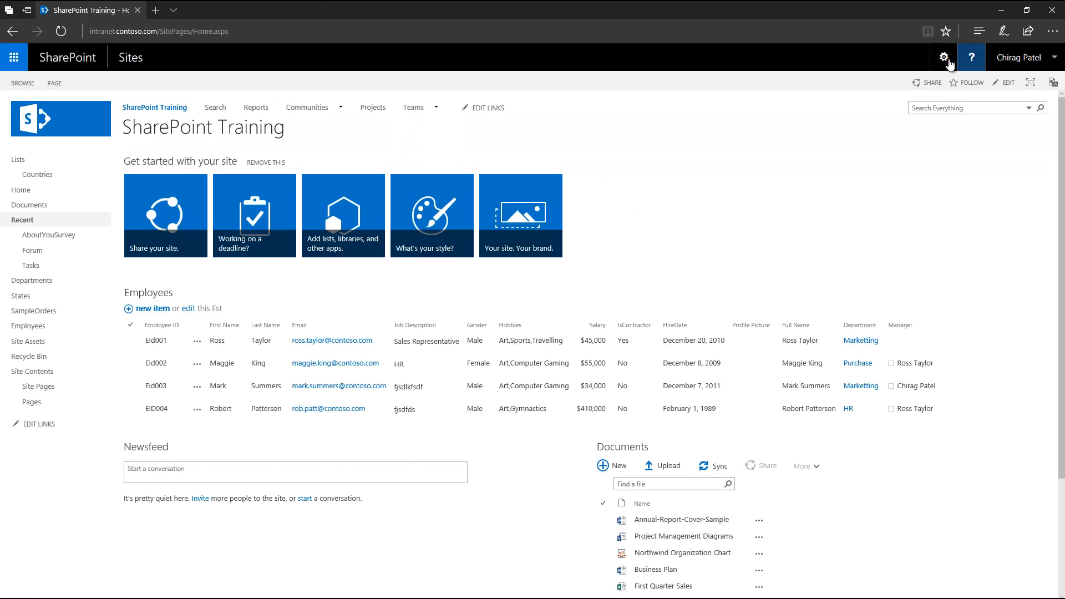
pyautogui.click(945, 59)
pyautogui.click(890, 217)
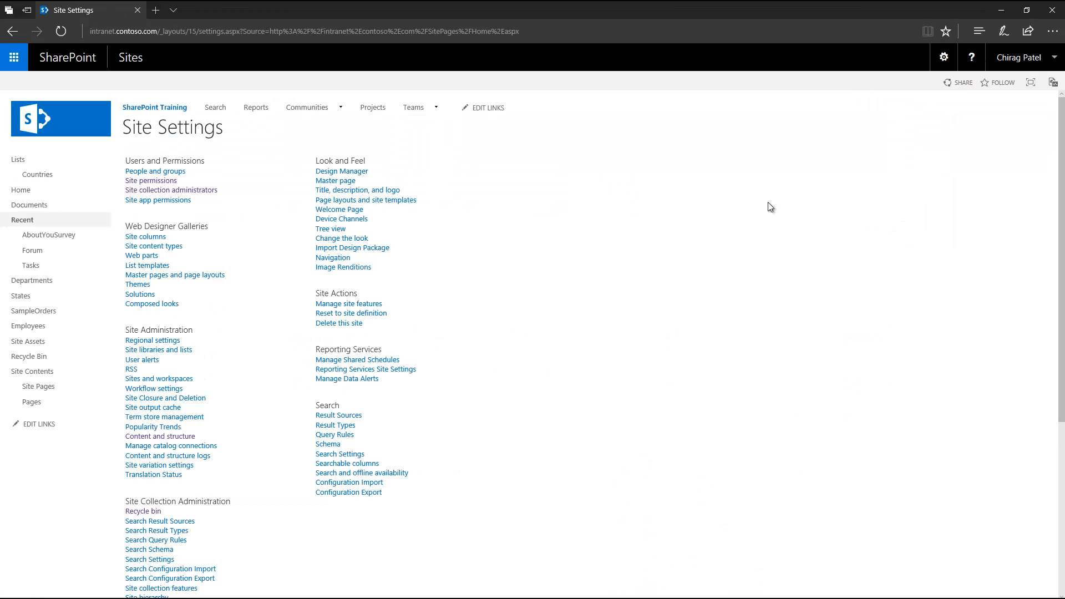
pyautogui.click(153, 181)
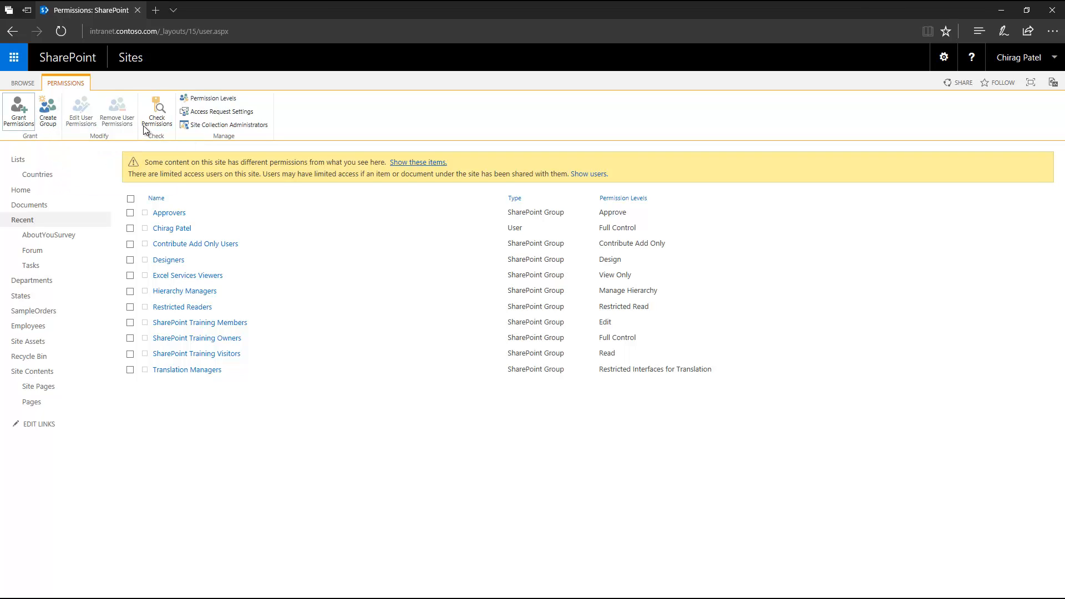
# Open People and Groups from the top-level site's settings and examine the full list of groups.
pyautogui.click(941, 60)
pyautogui.click(883, 192)
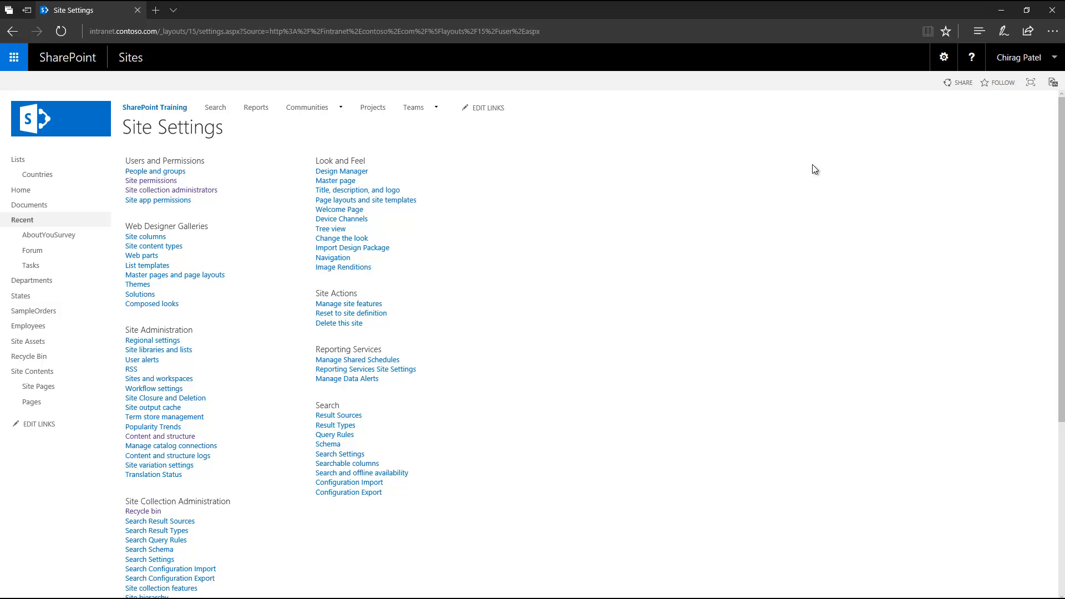
pyautogui.click(178, 173)
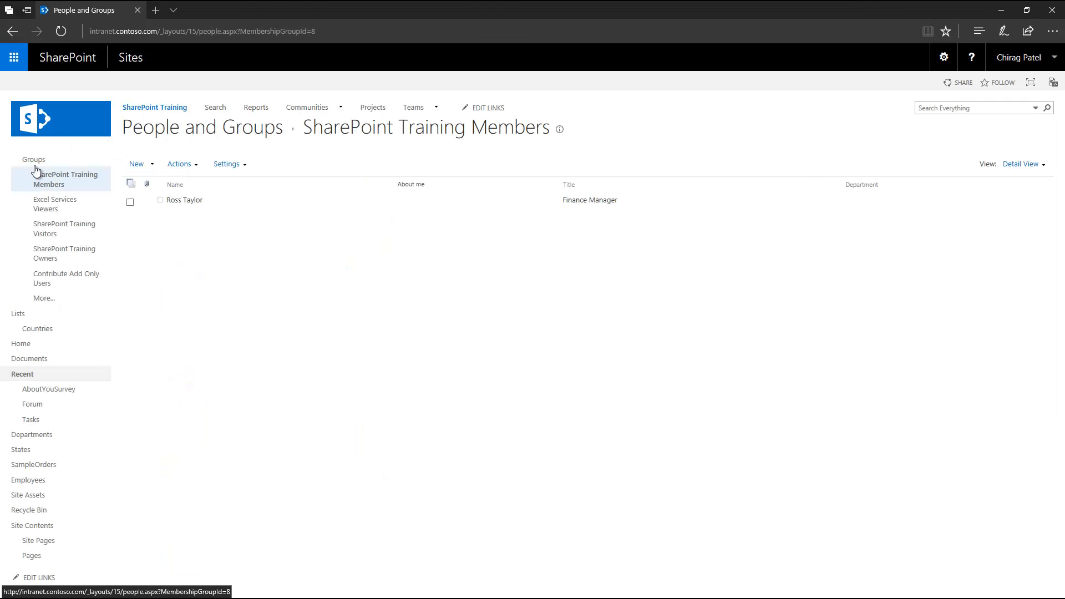
pyautogui.click(34, 161)
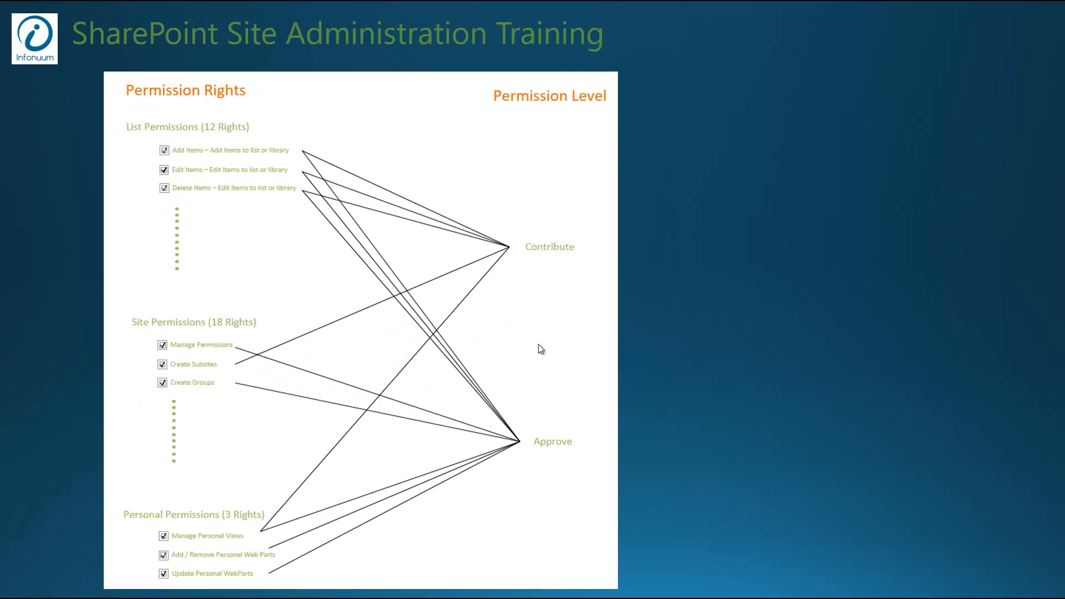
pyautogui.click(427, 327)
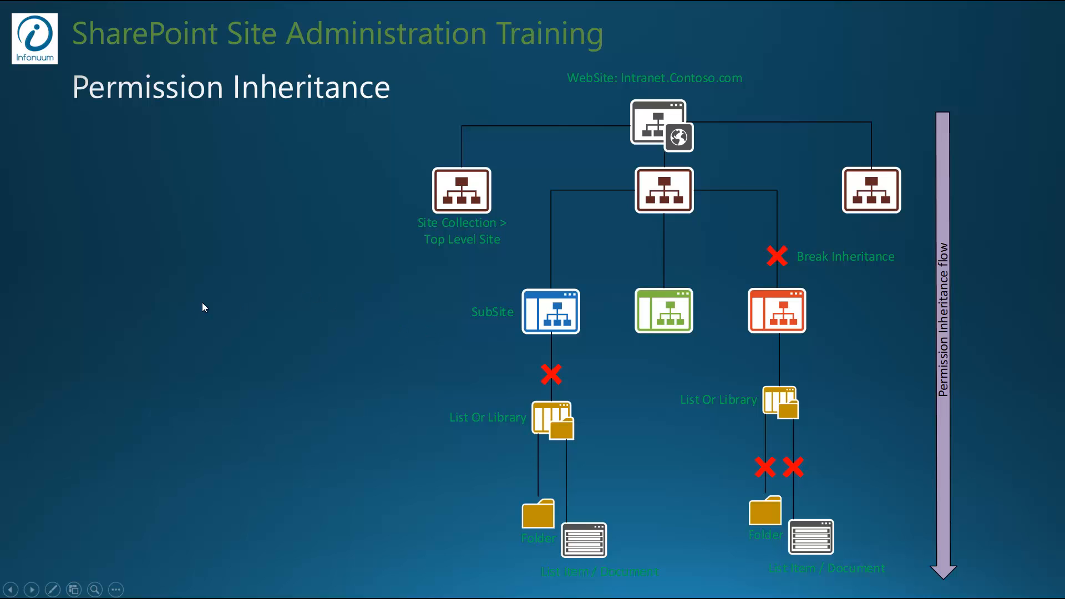
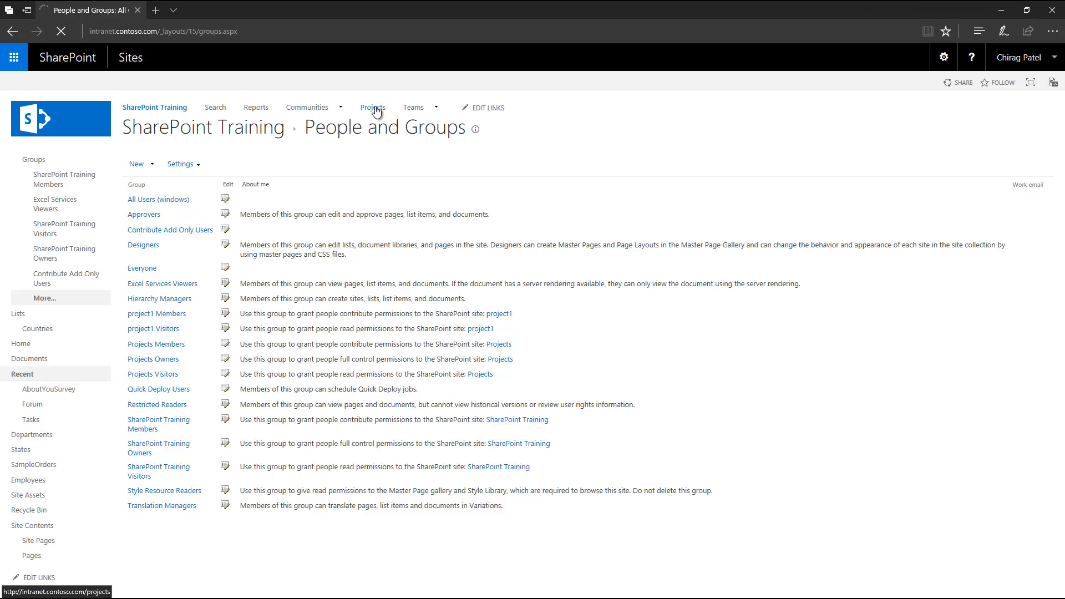
# Go to the project1 subsite under Projects and open its Documents library.
pyautogui.click(375, 109)
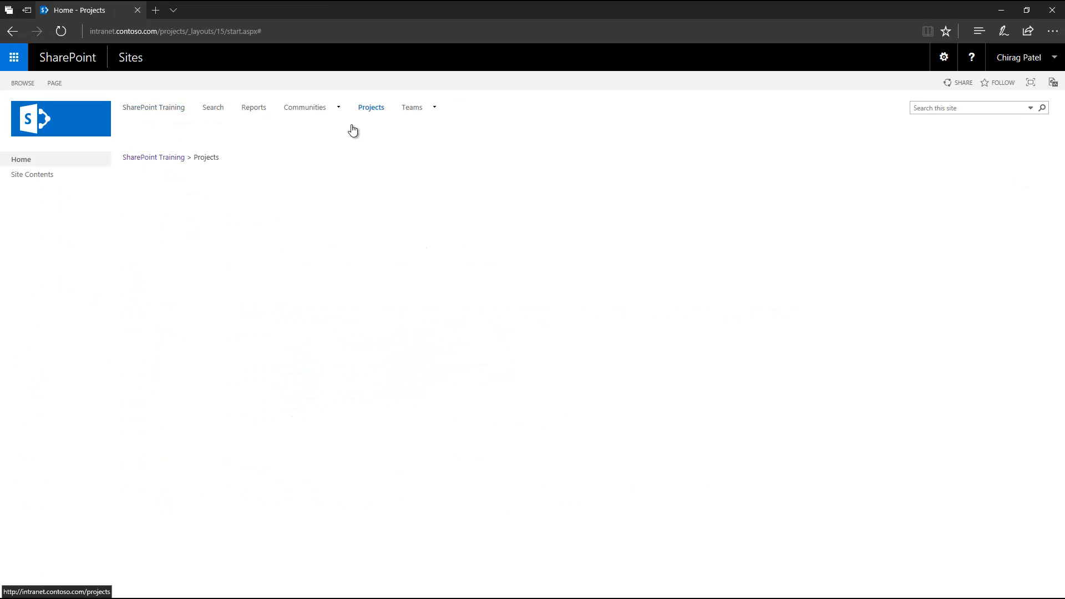
pyautogui.click(24, 176)
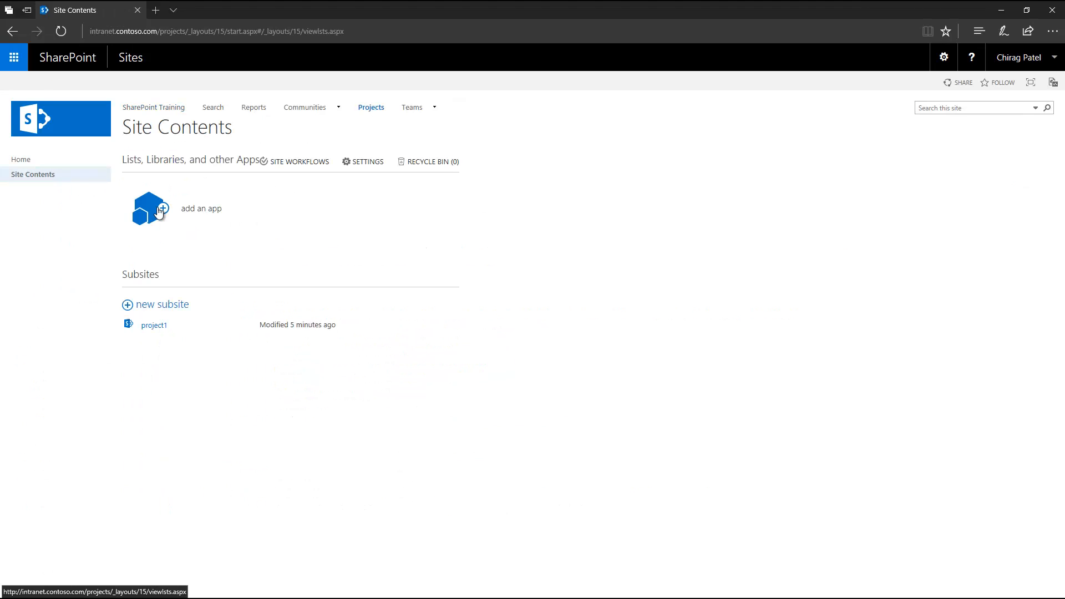
pyautogui.click(156, 327)
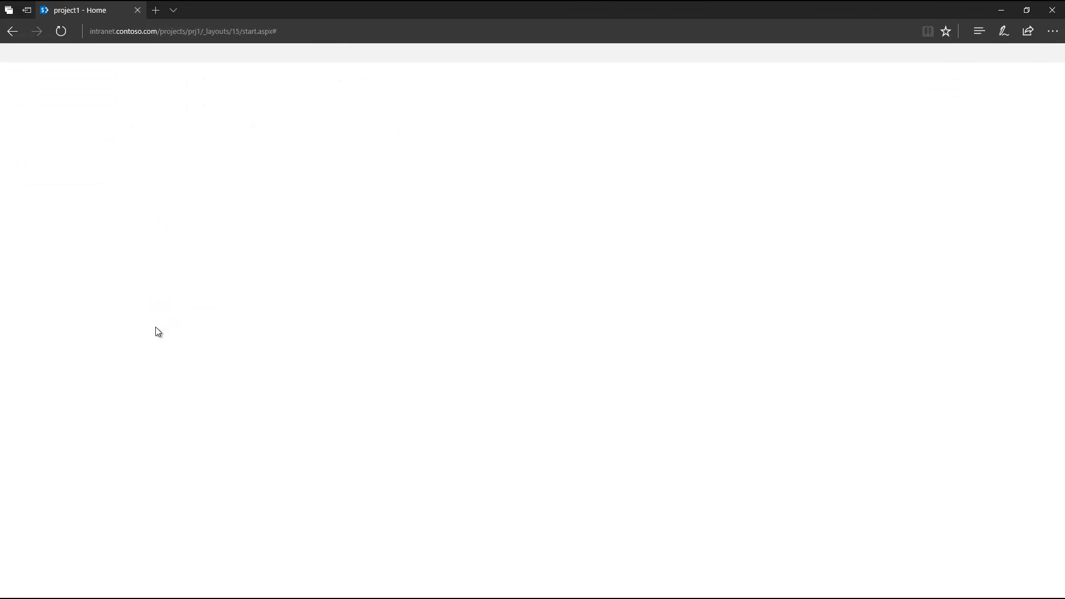
pyautogui.click(47, 194)
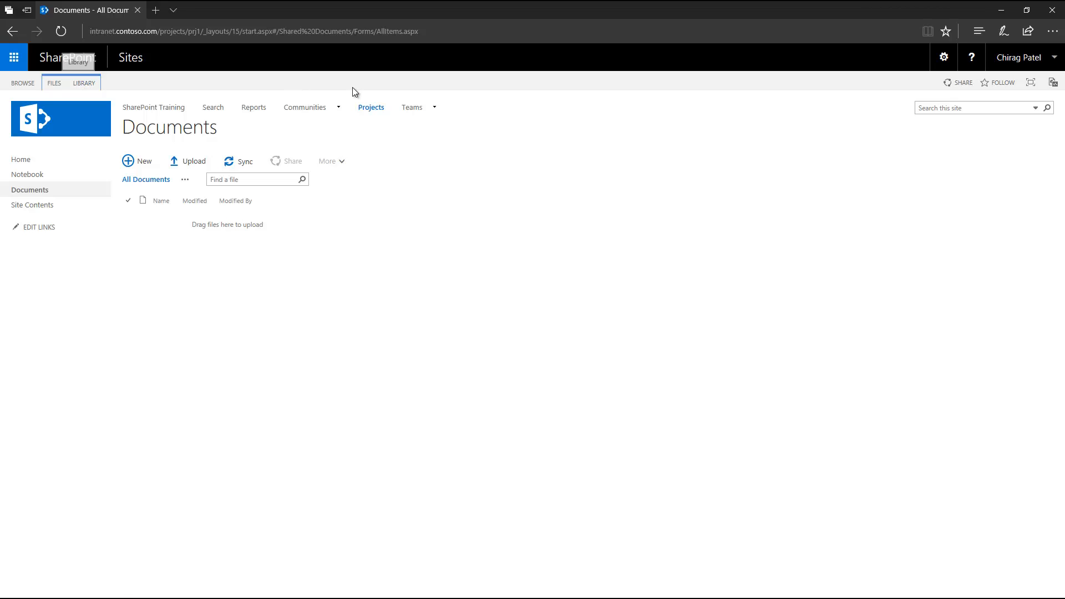
# Go to the IT Operations team site and open its Documents library in a new browser tab.
pyautogui.moveTo(312, 109)
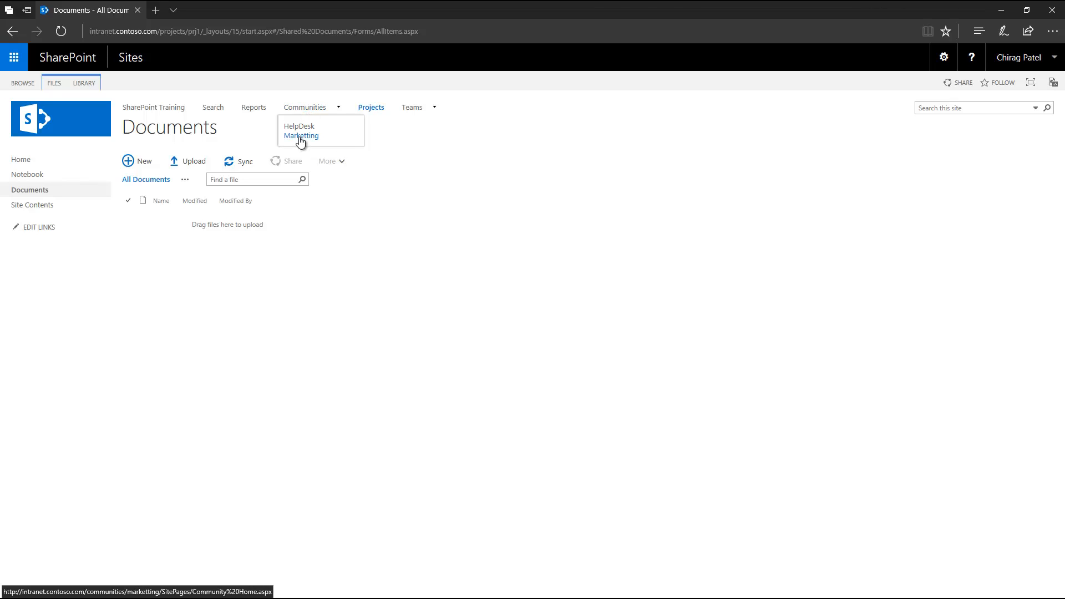
pyautogui.moveTo(417, 112)
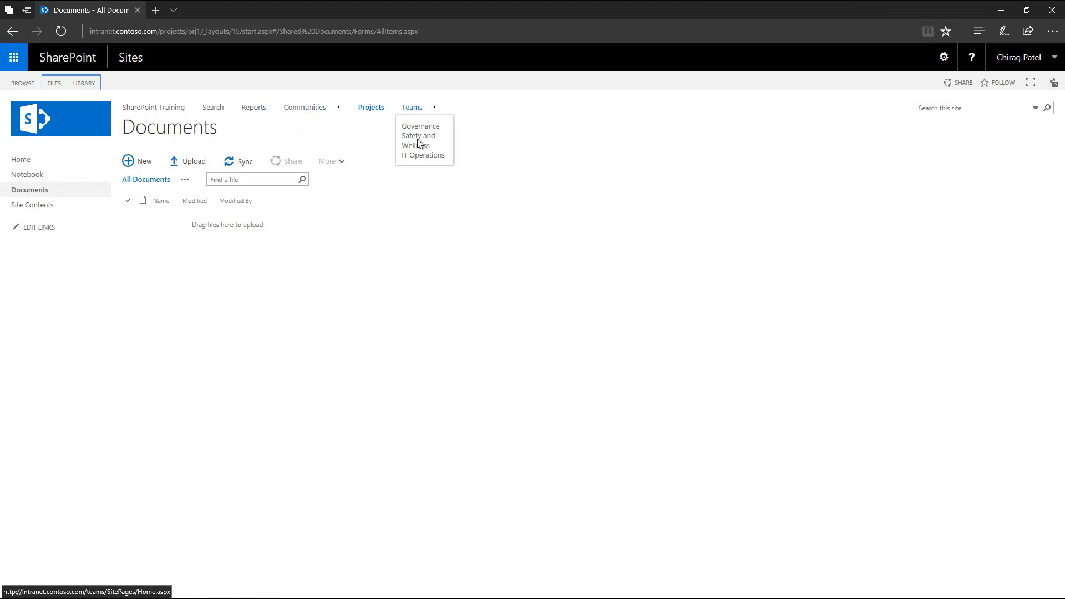
pyautogui.click(418, 159)
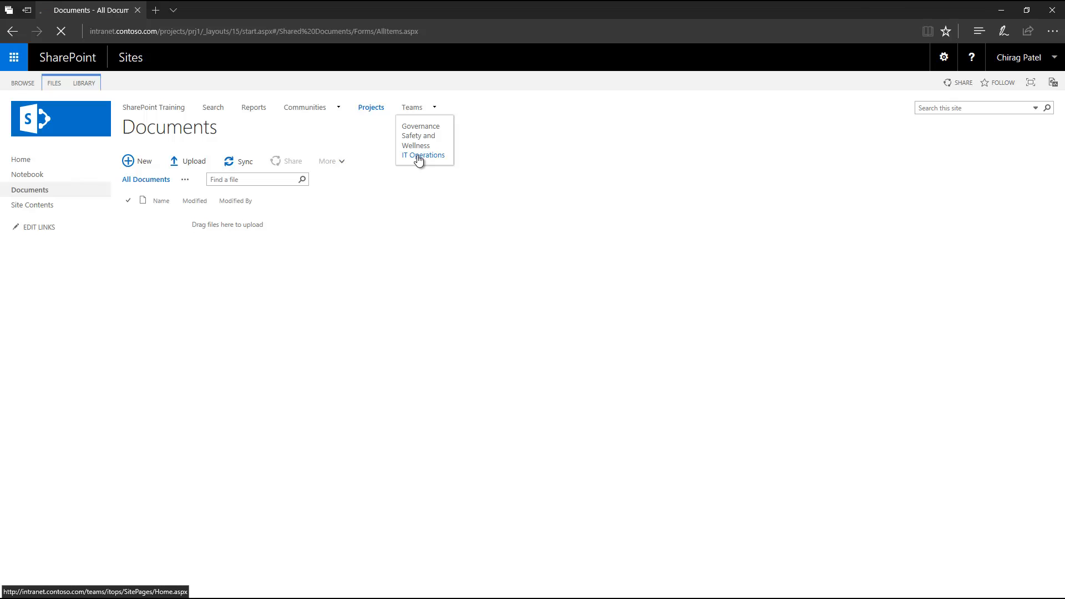
pyautogui.click(40, 191)
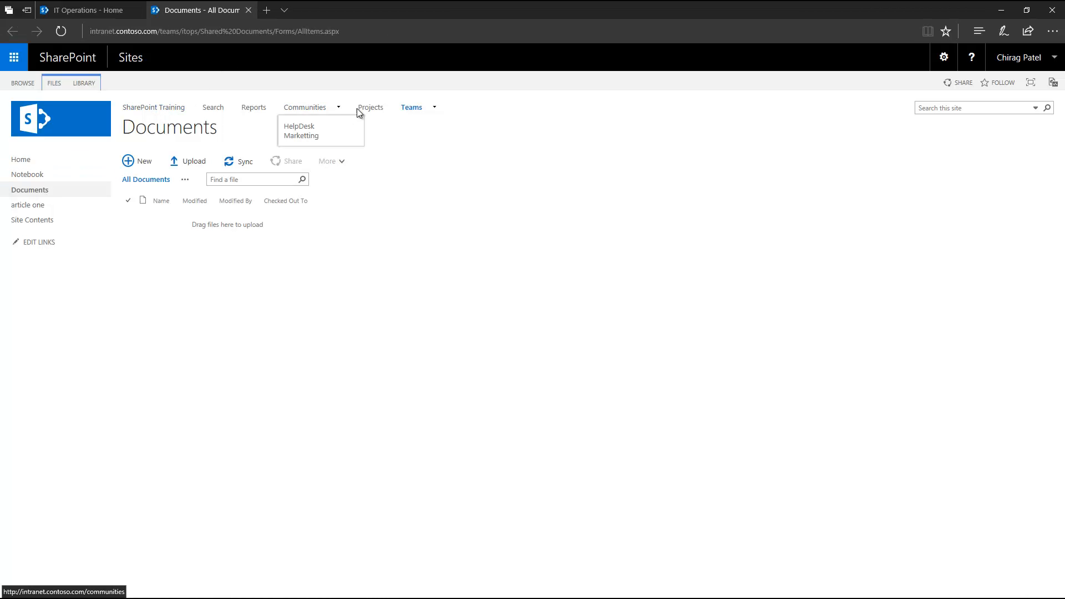
# Open the permissions of the IT Operations Documents library and stop inheriting permissions from the parent.
pyautogui.click(82, 83)
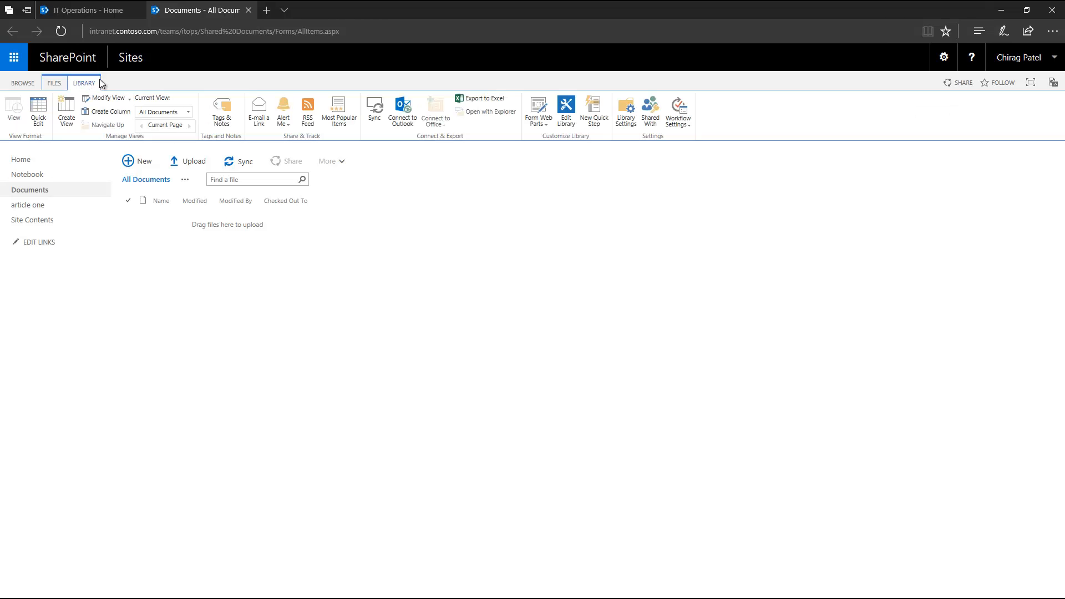
pyautogui.click(630, 122)
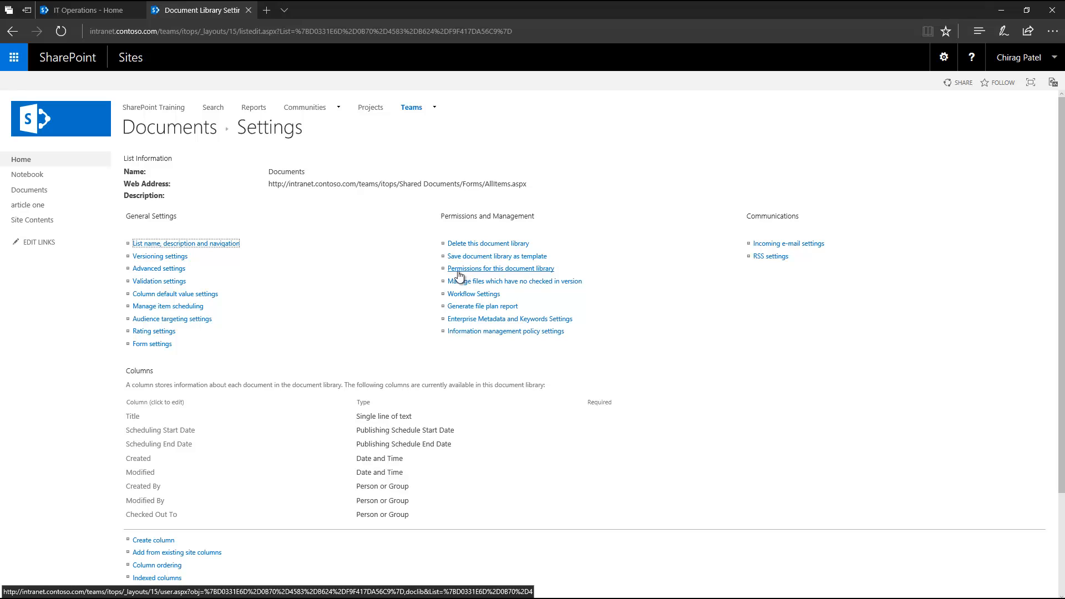
pyautogui.click(495, 269)
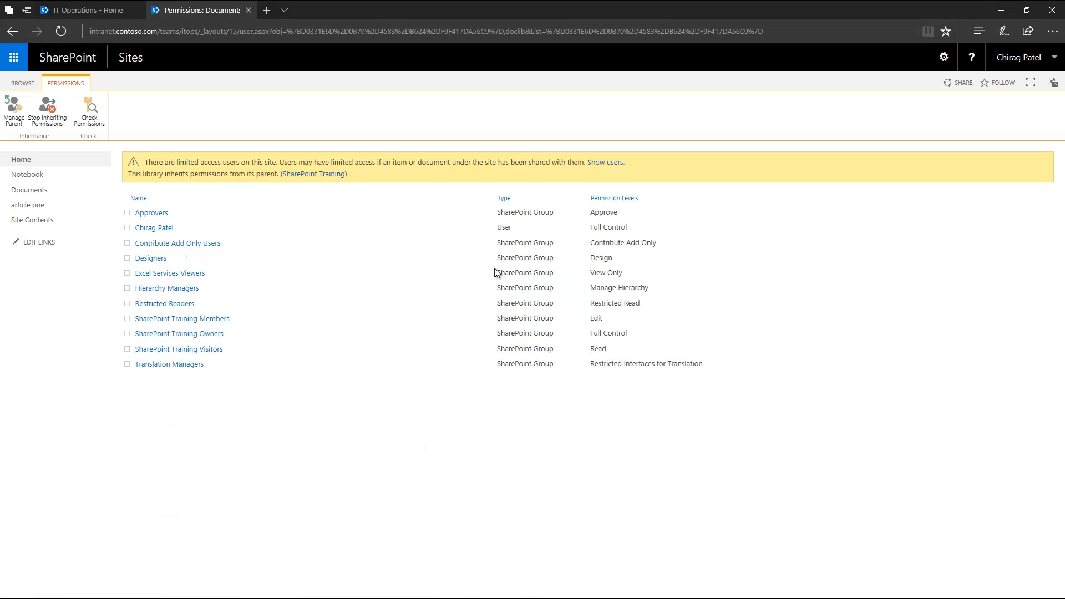
pyautogui.click(45, 122)
pyautogui.click(484, 342)
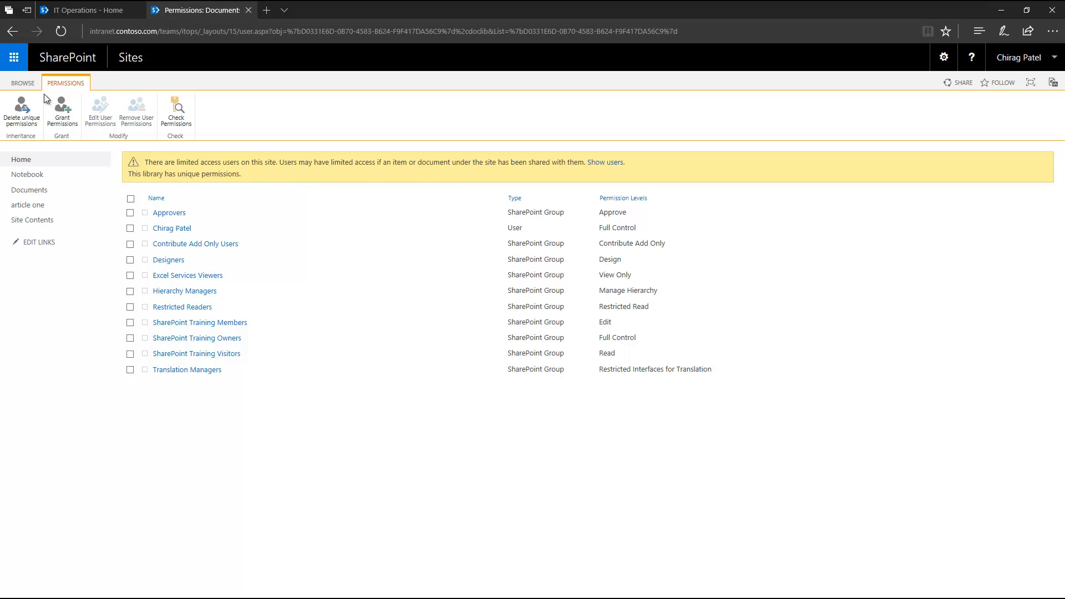
# Return to the Documents library's settings and reopen its permissions page to review the unique permissions.
pyautogui.click(31, 84)
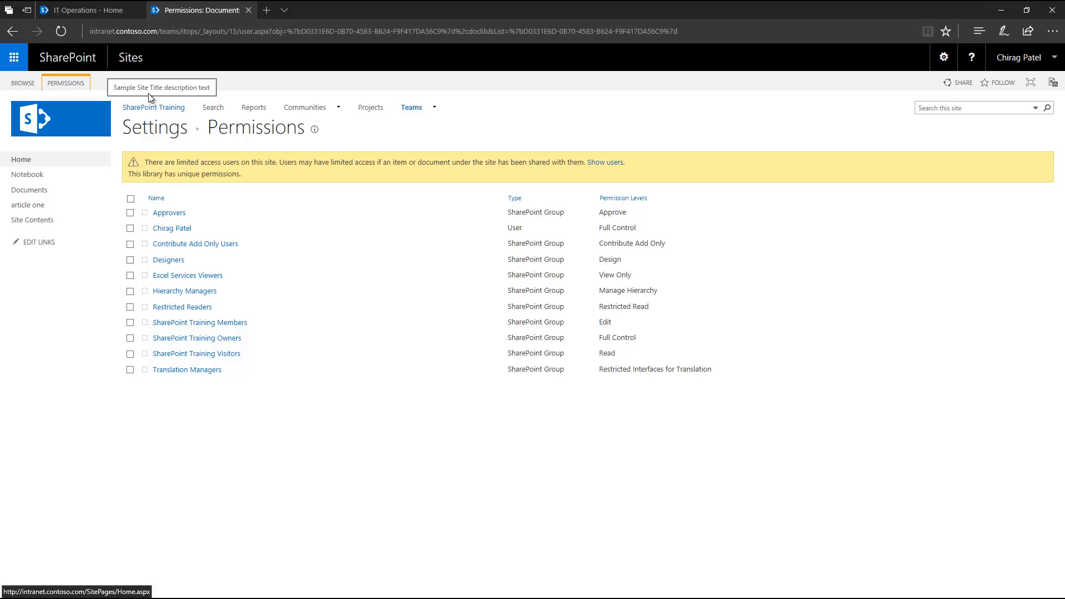
pyautogui.click(12, 32)
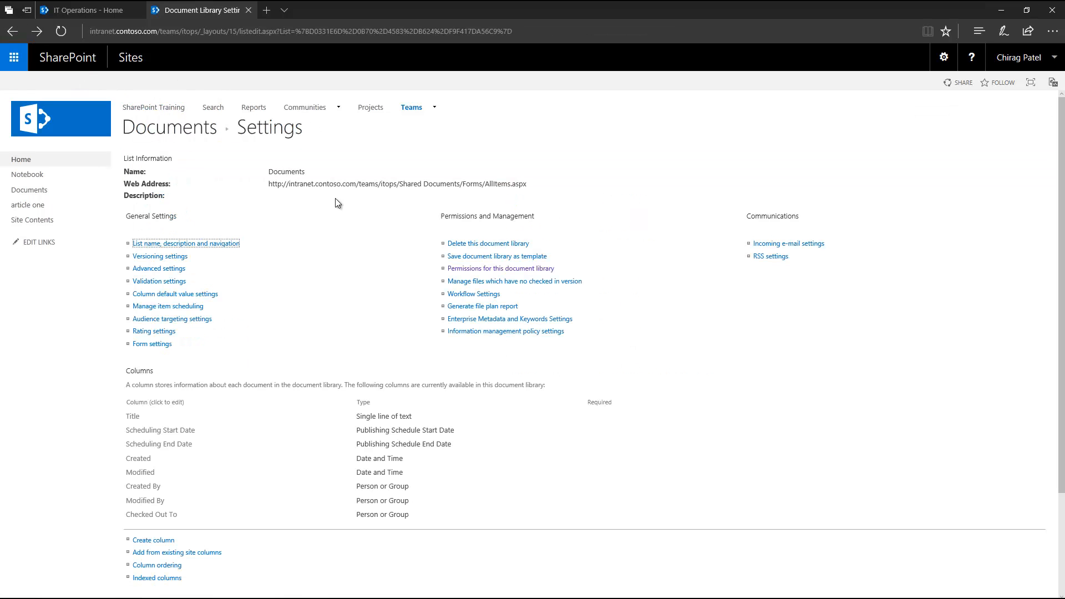
pyautogui.click(479, 270)
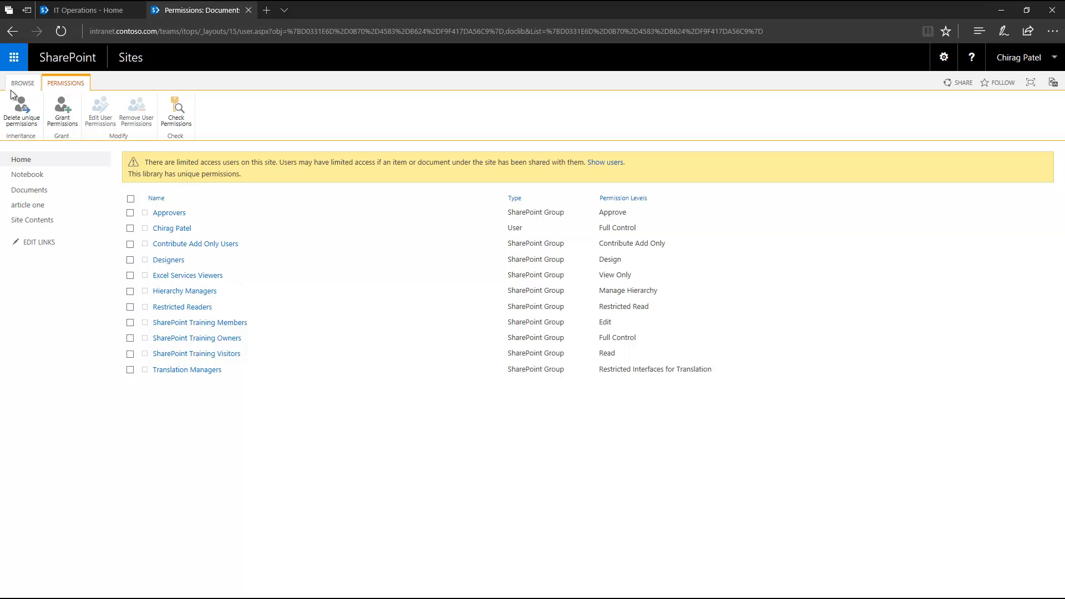
# Open the IT Operations Documents library in another tab and examine its library and file commands.
pyautogui.middleClick(47, 188)
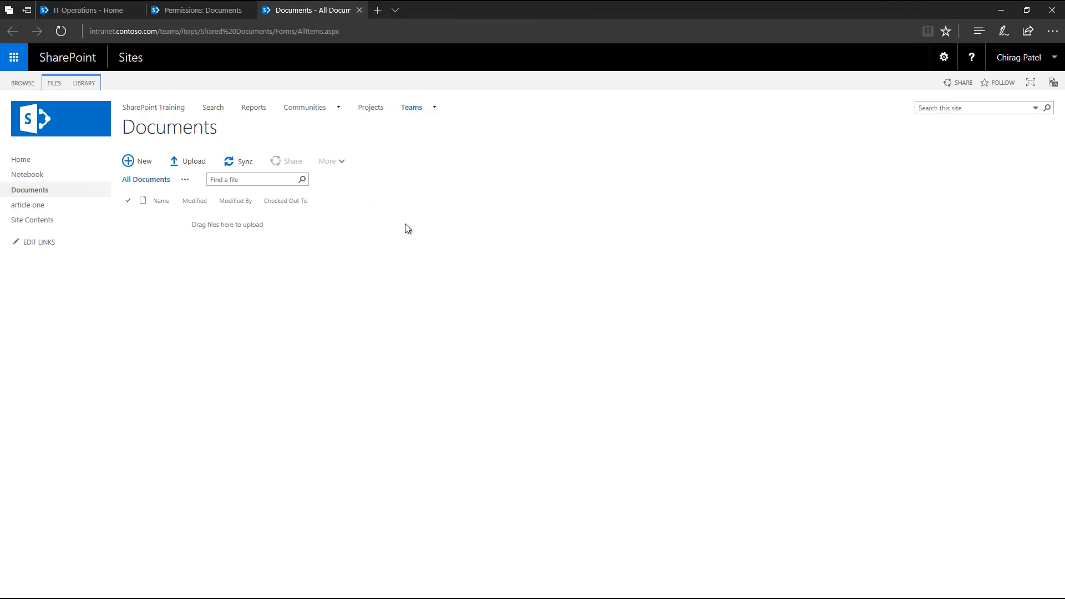
pyautogui.click(84, 84)
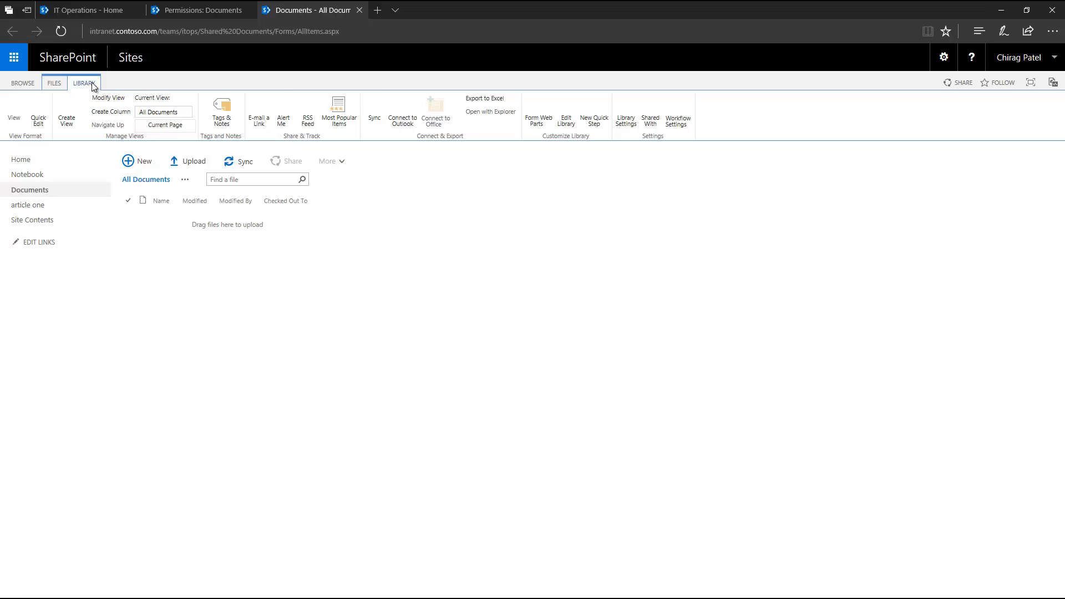
pyautogui.click(54, 82)
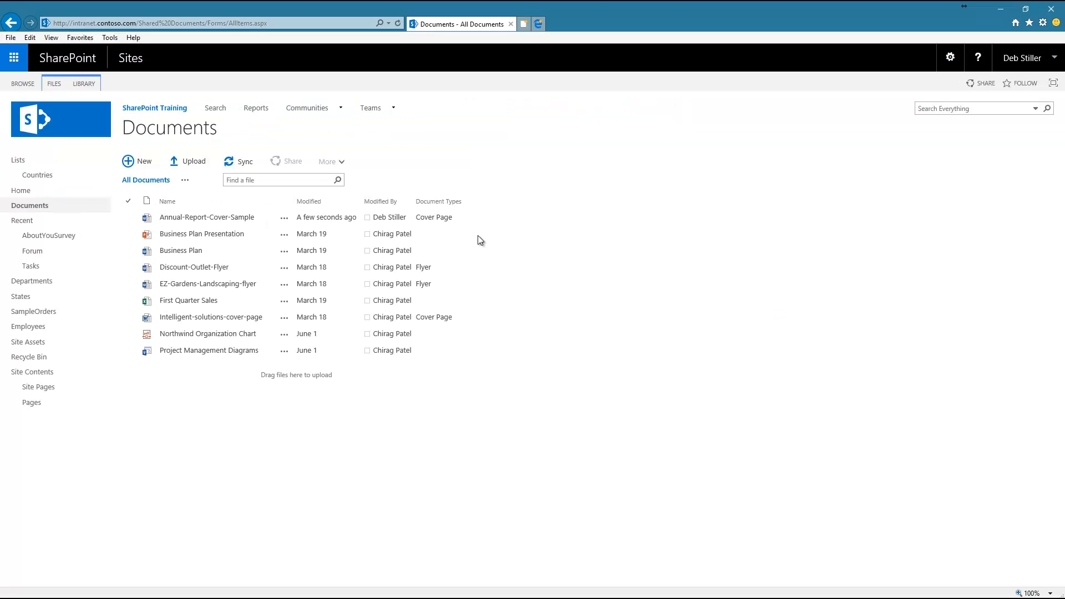
# In the Internet Explorer session, examine the file commands of the top-level Documents library and the settings options on the SharePoint Training home page.
pyautogui.click(60, 85)
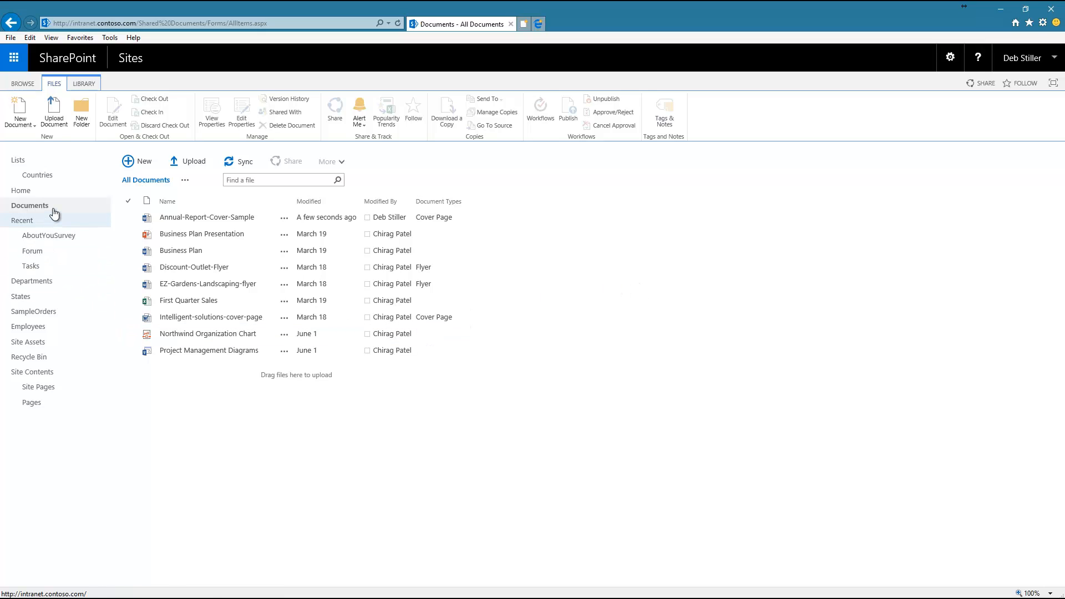
pyautogui.click(17, 86)
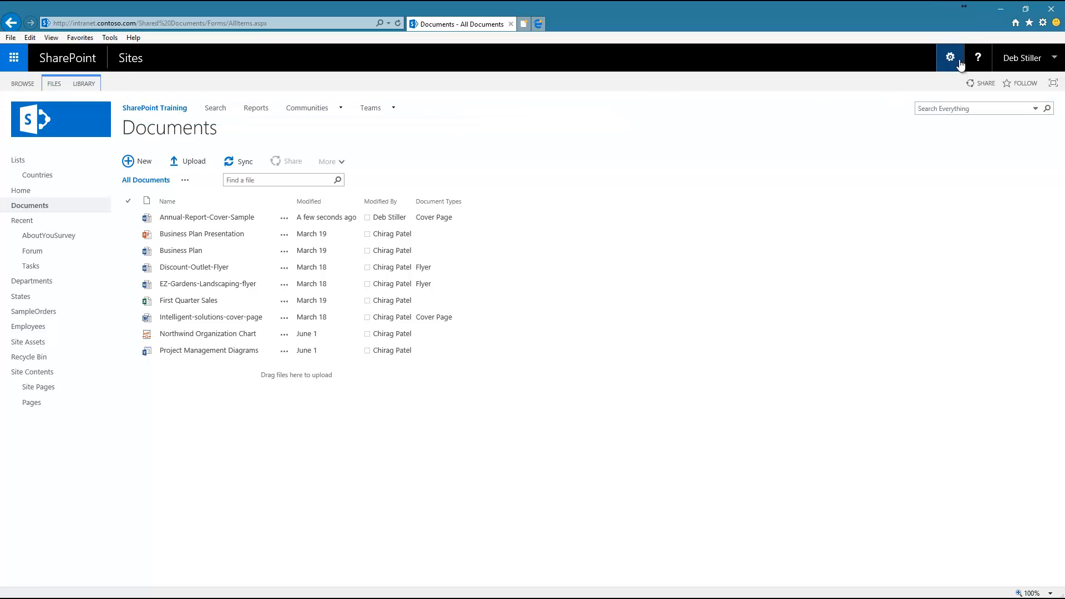
pyautogui.click(182, 110)
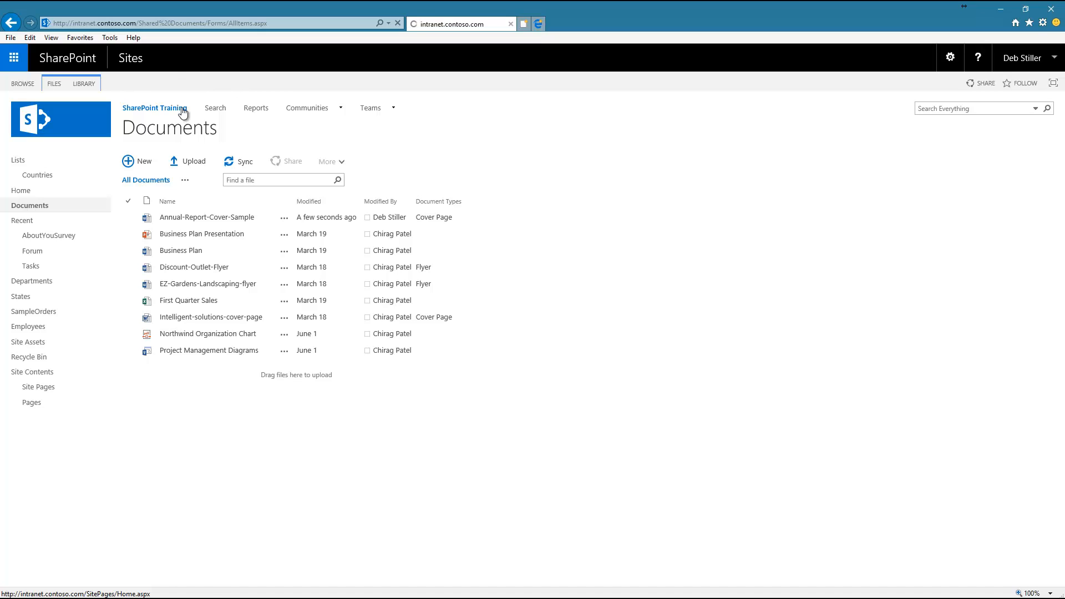
pyautogui.click(948, 66)
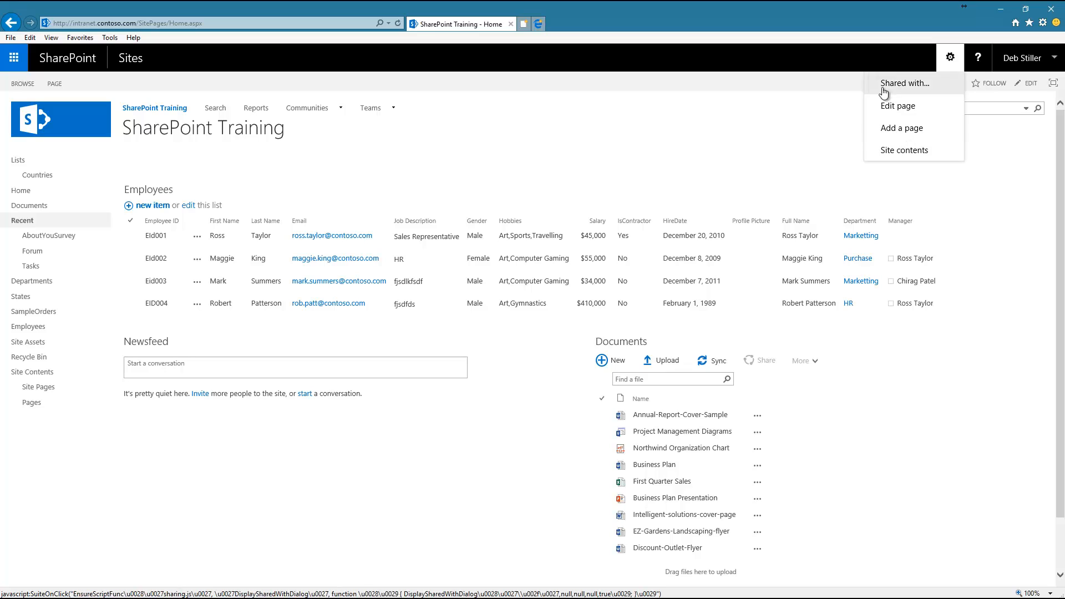
pyautogui.click(979, 189)
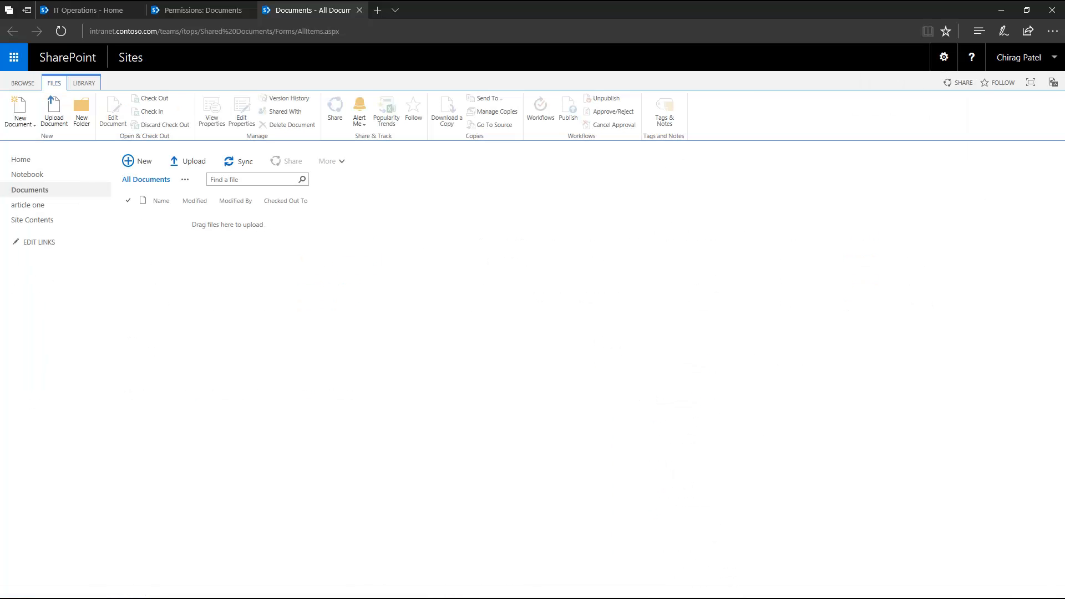
# Open the SharePoint Training site's permissions, examine the available permission levels, and return to the permissions page.
pyautogui.click(24, 84)
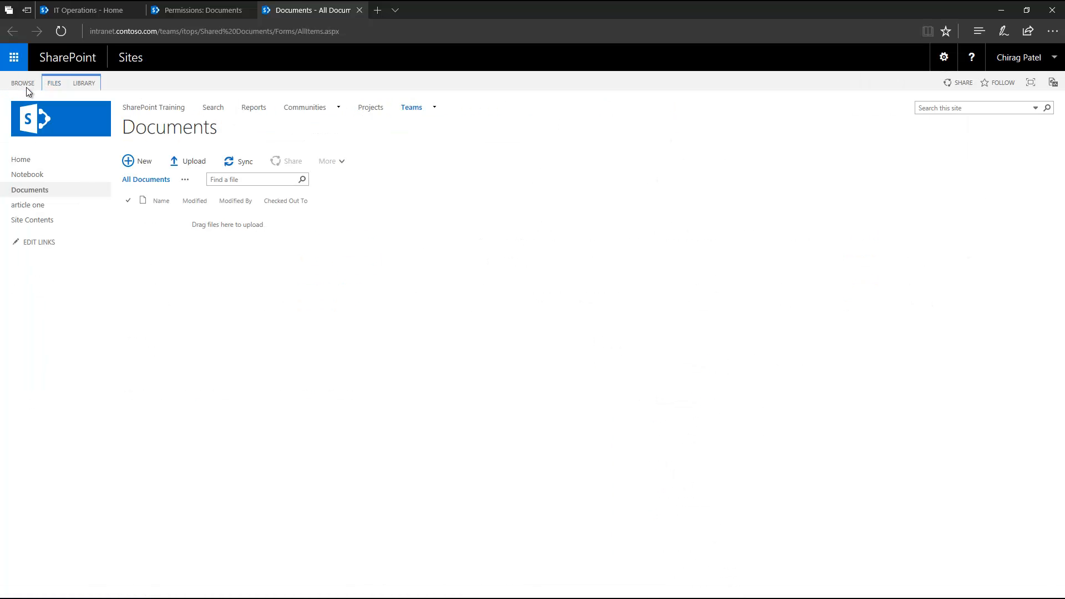
pyautogui.click(146, 110)
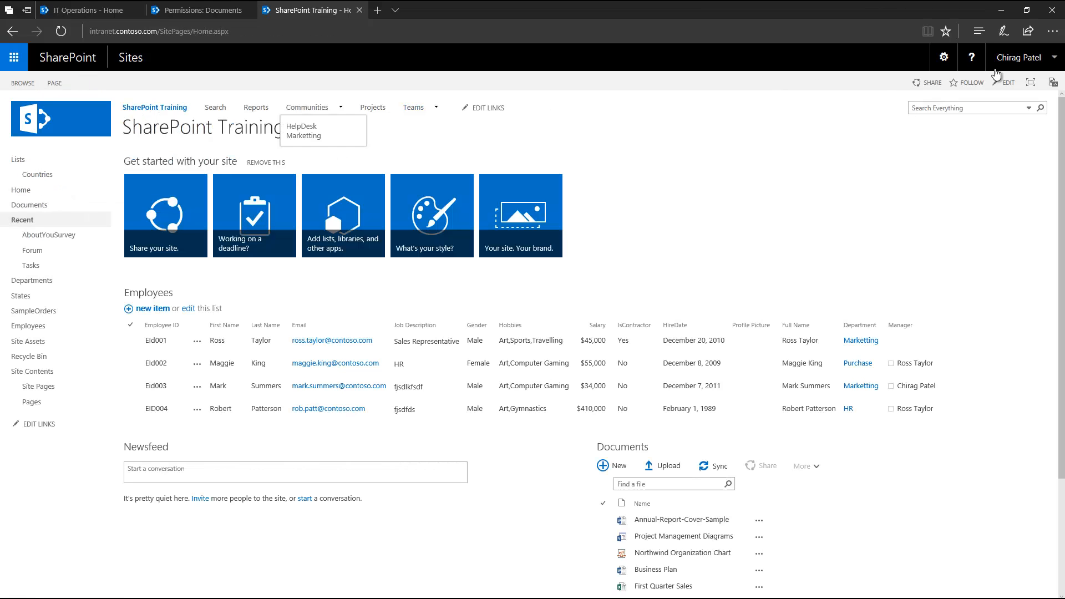
pyautogui.click(947, 61)
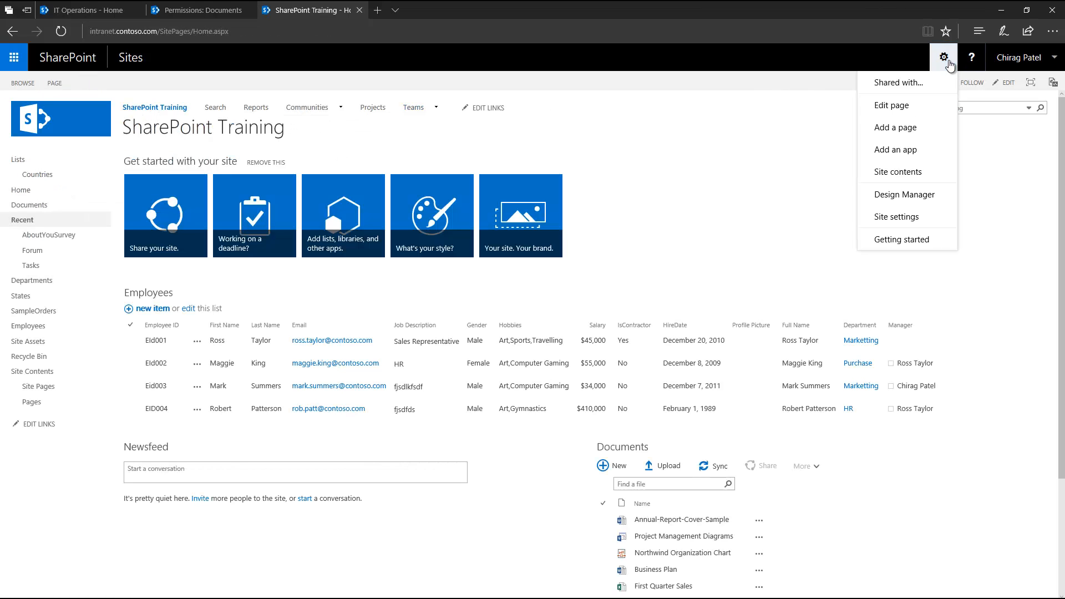
pyautogui.click(892, 218)
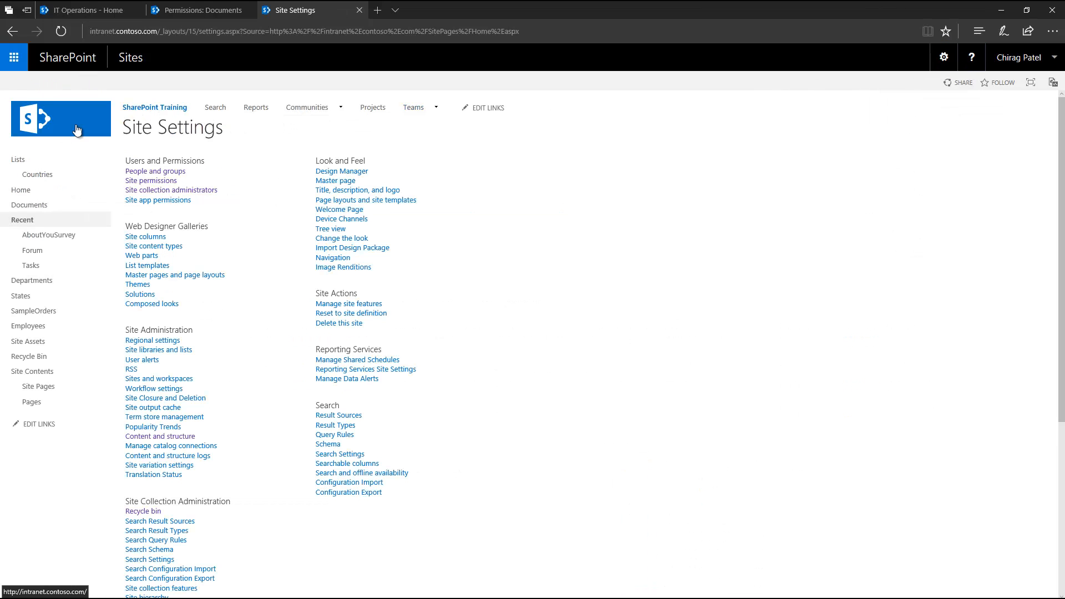
pyautogui.click(152, 181)
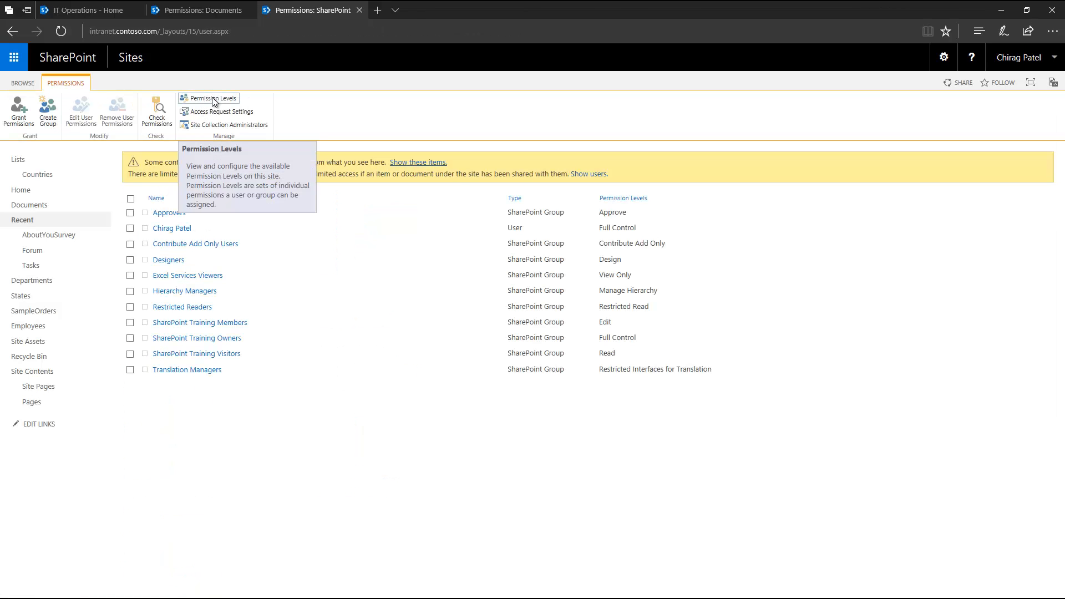
pyautogui.click(212, 100)
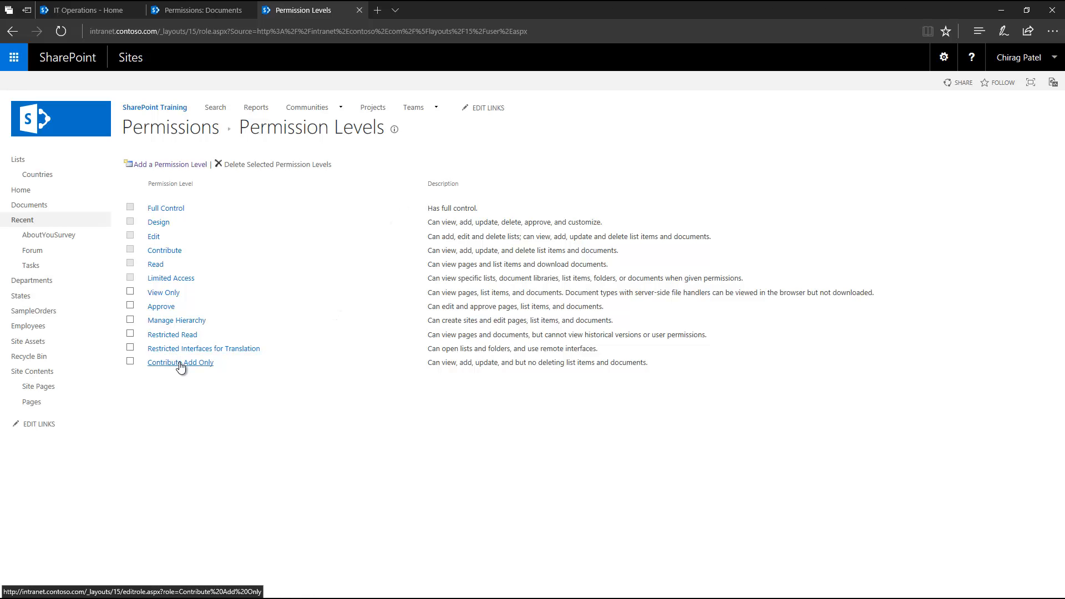
pyautogui.click(167, 130)
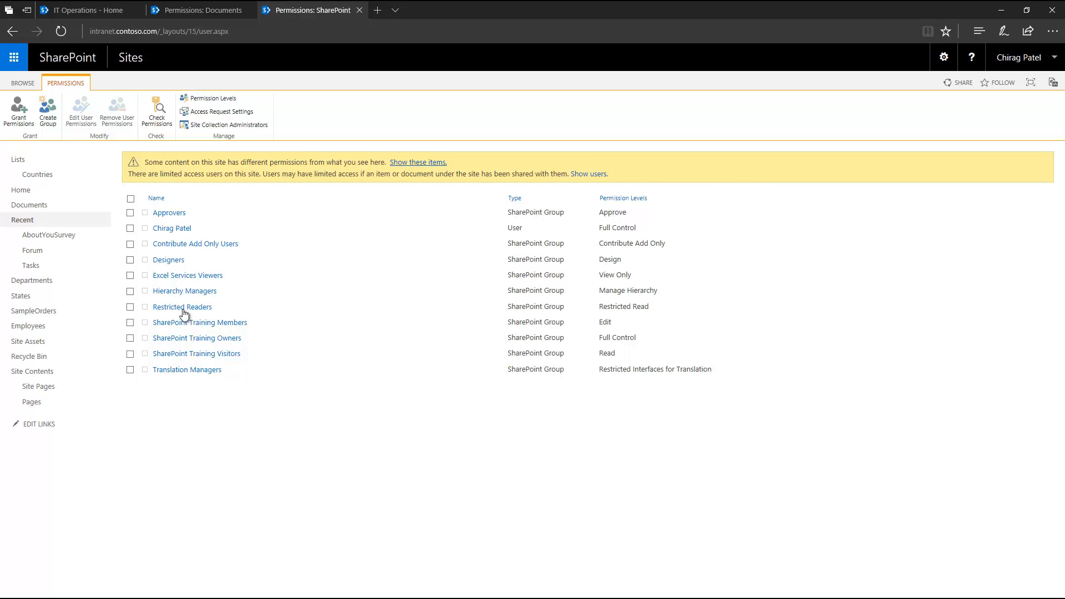
# Remove the Compliance Manager user from the Contribute Add Only Users group and reload the home page in the Internet Explorer session.
pyautogui.click(176, 244)
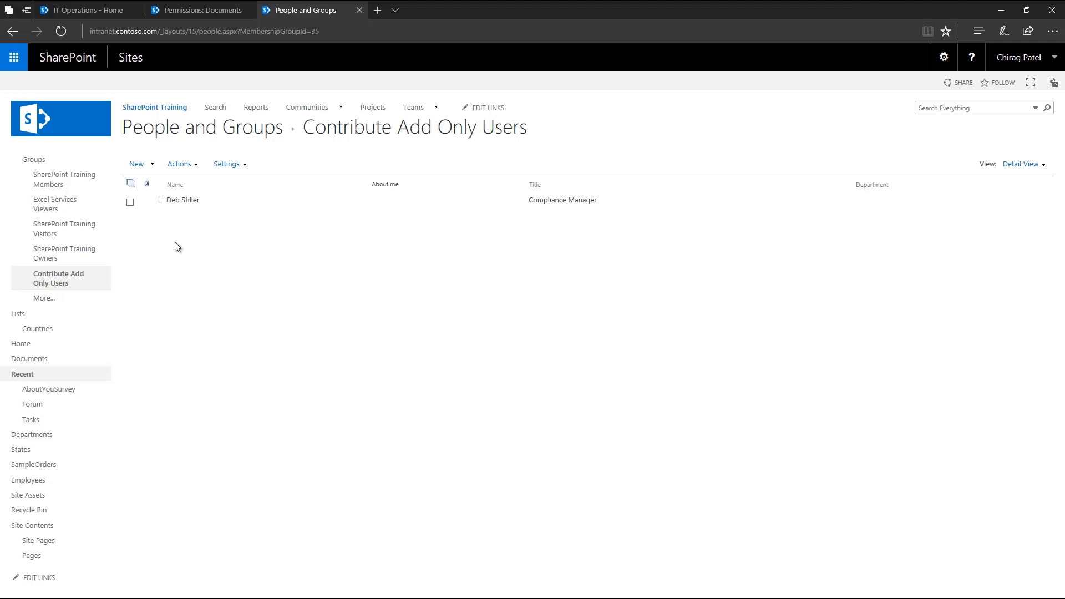
pyautogui.click(131, 202)
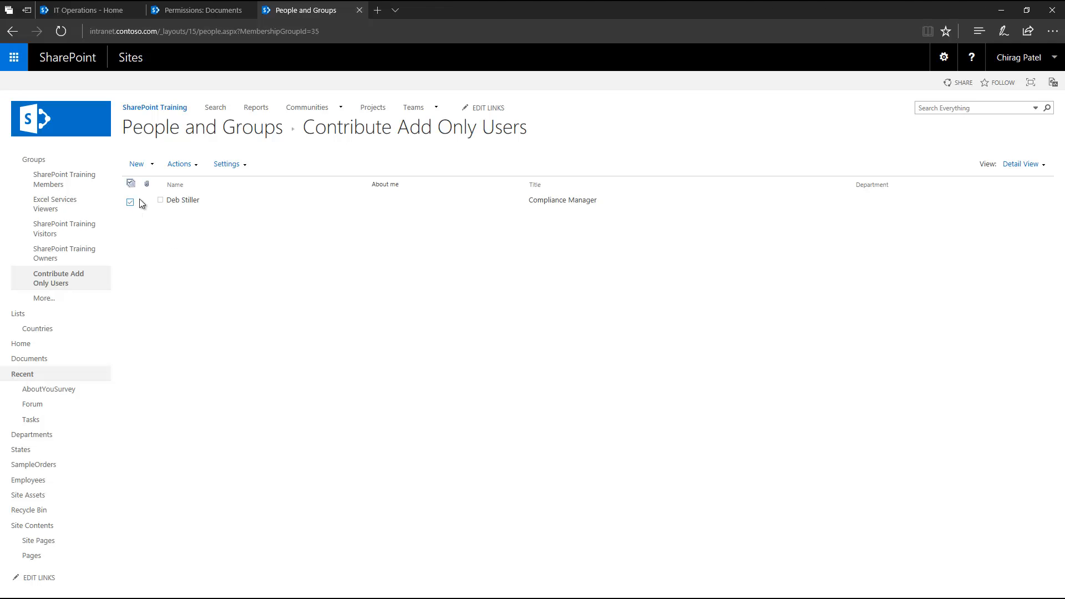
pyautogui.click(180, 163)
pyautogui.click(201, 254)
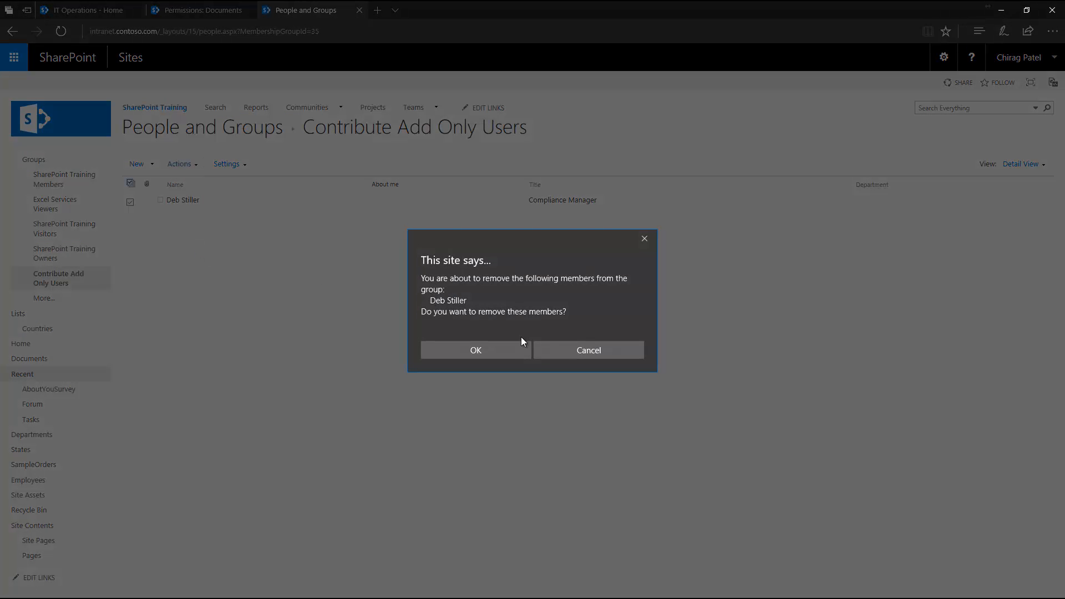
pyautogui.click(511, 345)
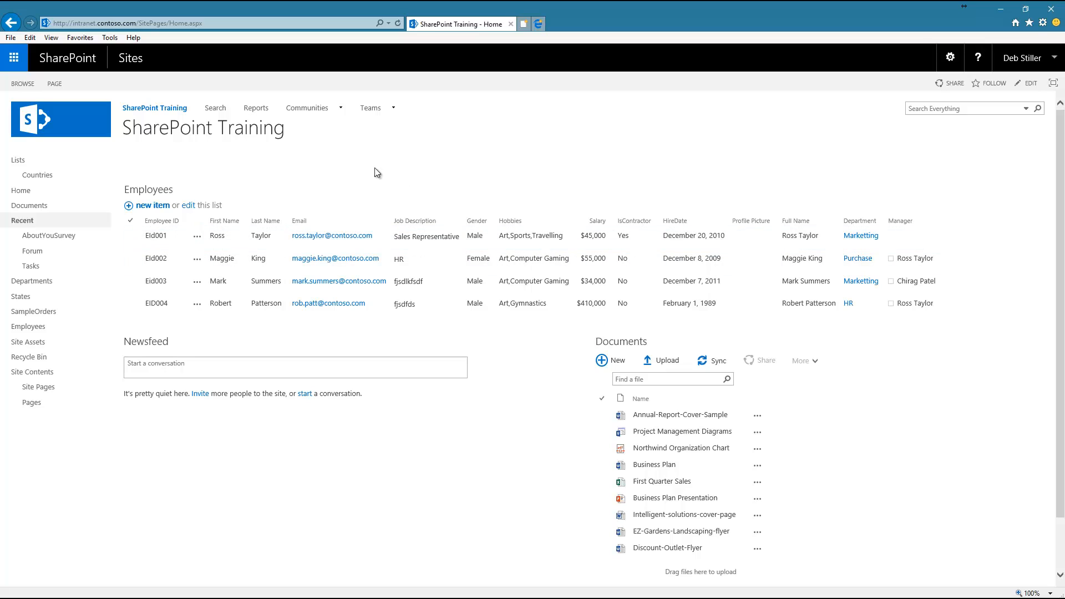
pyautogui.click(398, 23)
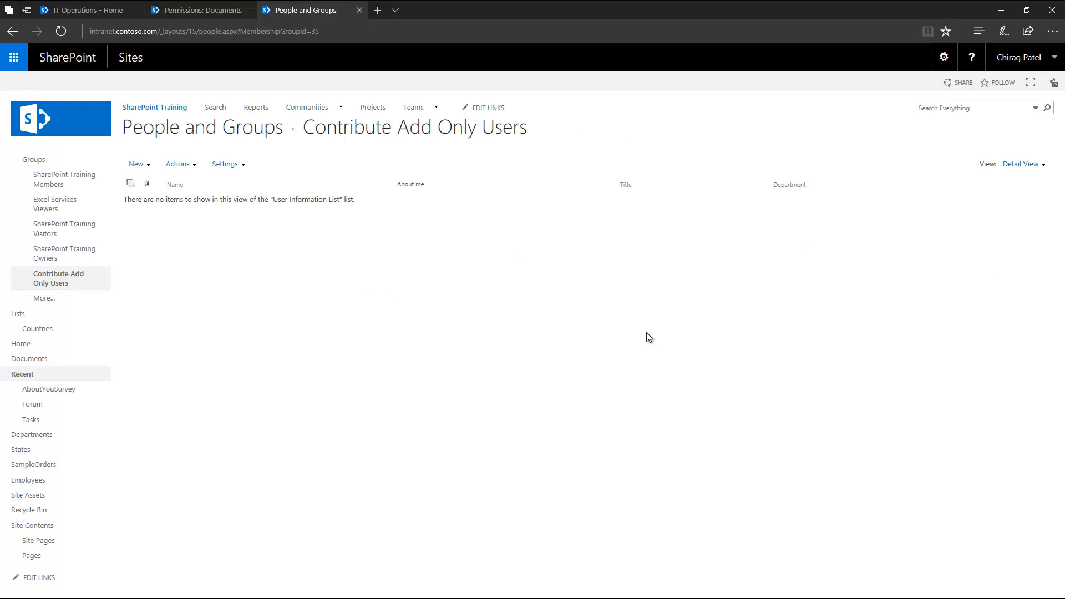
# Open the SharePoint Training Visitors group from the full group list and add the Compliance Manager user to it.
pyautogui.click(42, 163)
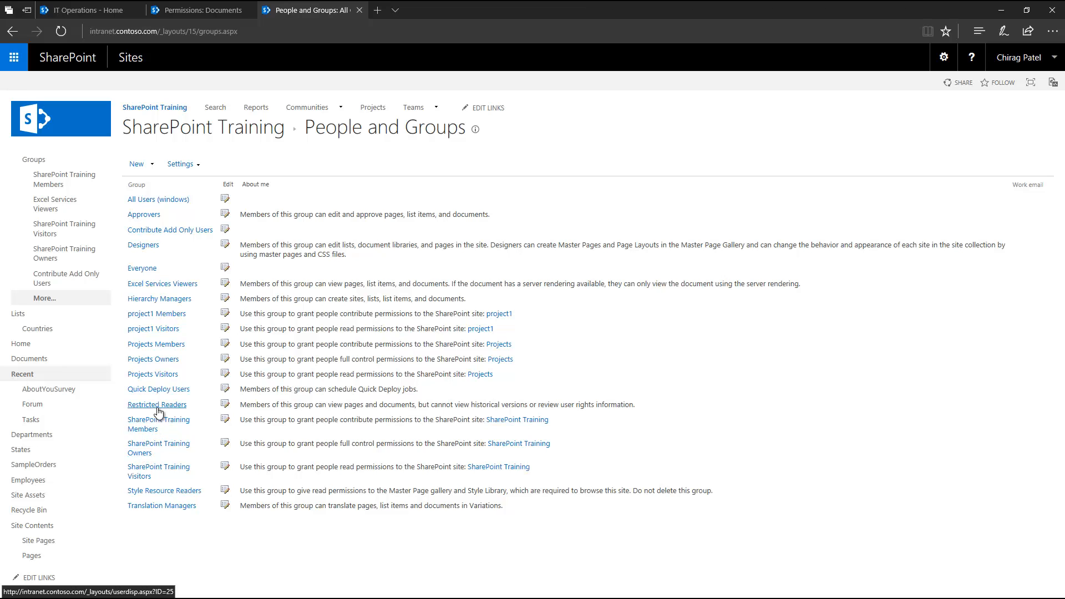
pyautogui.click(166, 469)
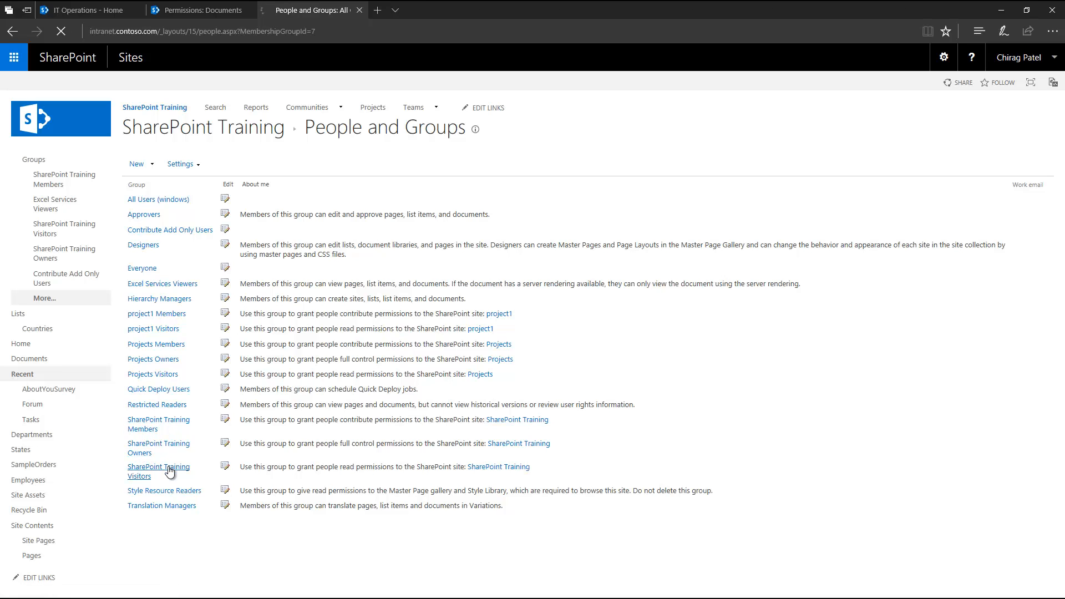
pyautogui.click(139, 164)
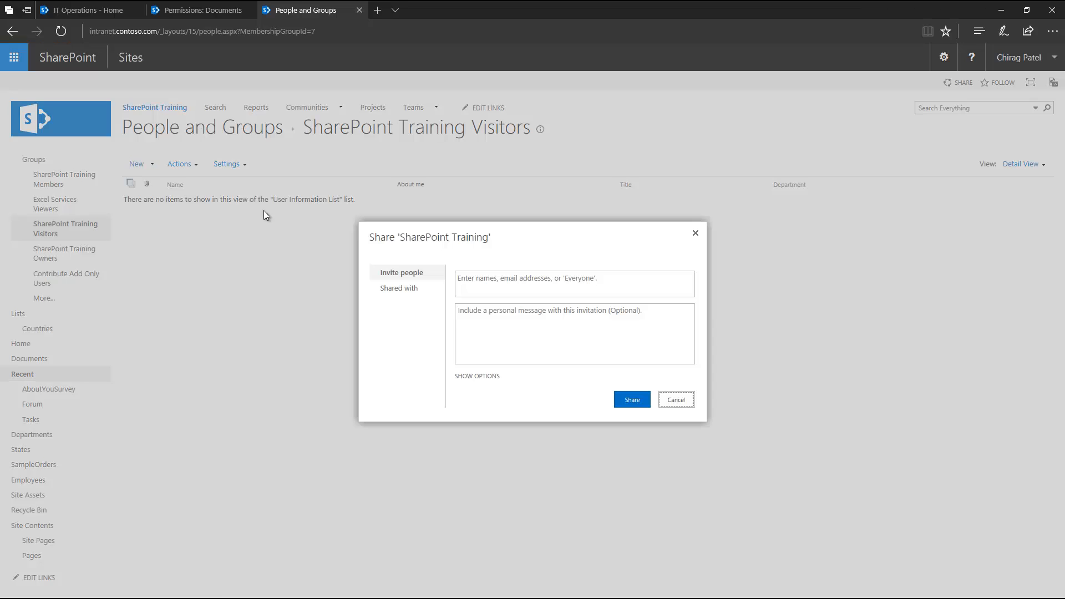
pyautogui.write('deb')
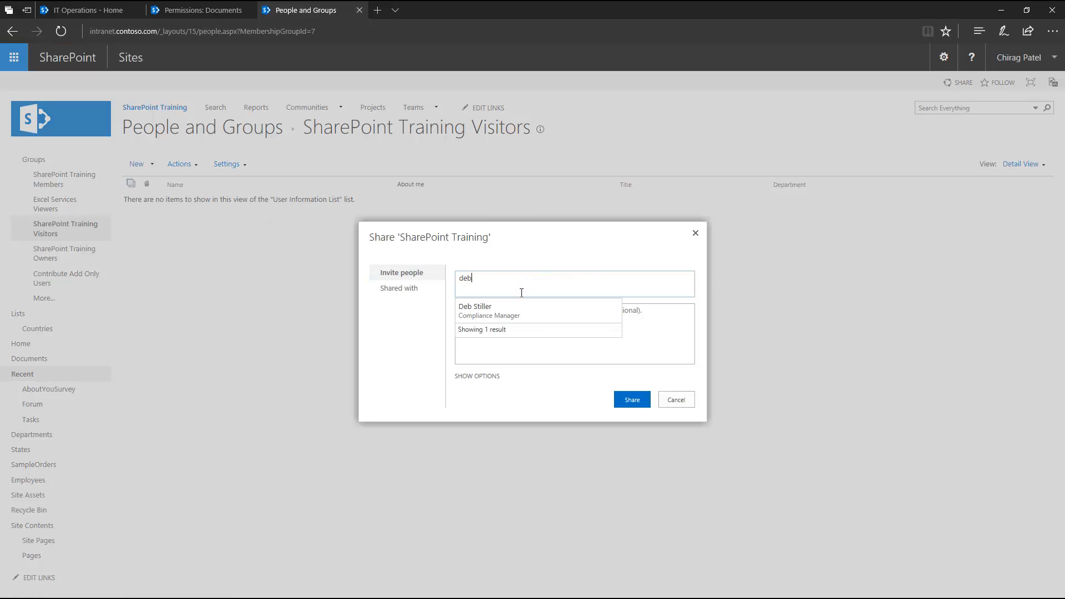
pyautogui.click(516, 307)
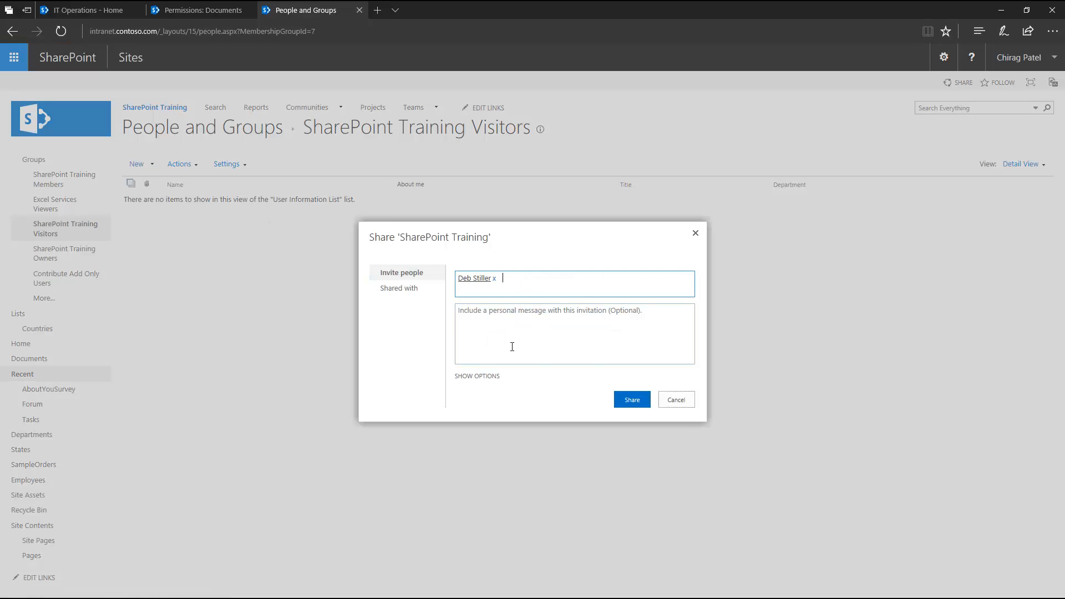
pyautogui.click(649, 406)
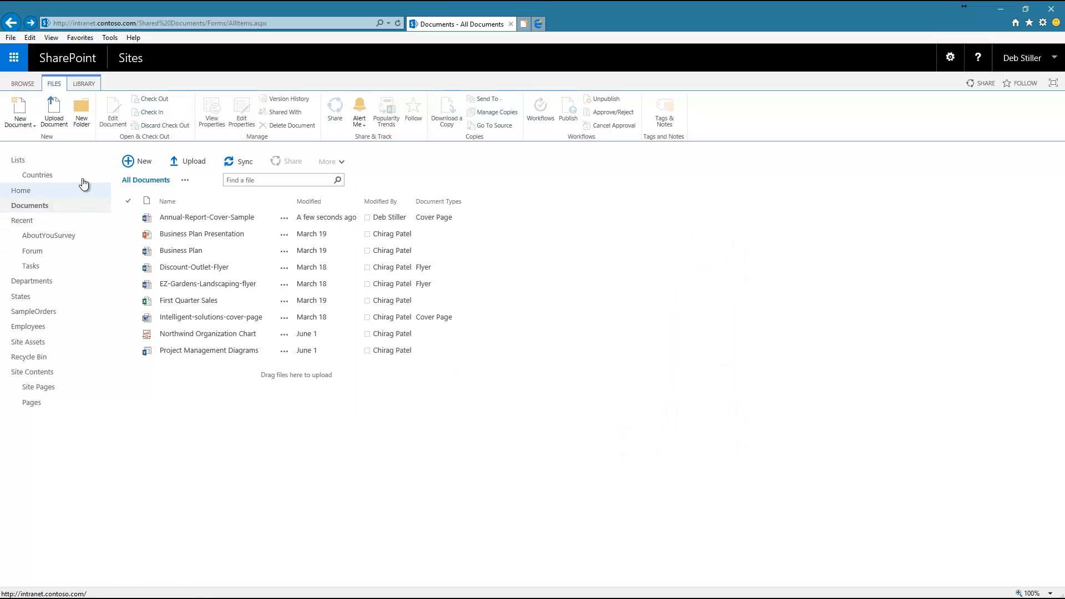
# In the Internet Explorer session, try to create a new document in the Documents library, reopen the library, and examine its file commands.
pyautogui.click(139, 164)
pyautogui.click(293, 436)
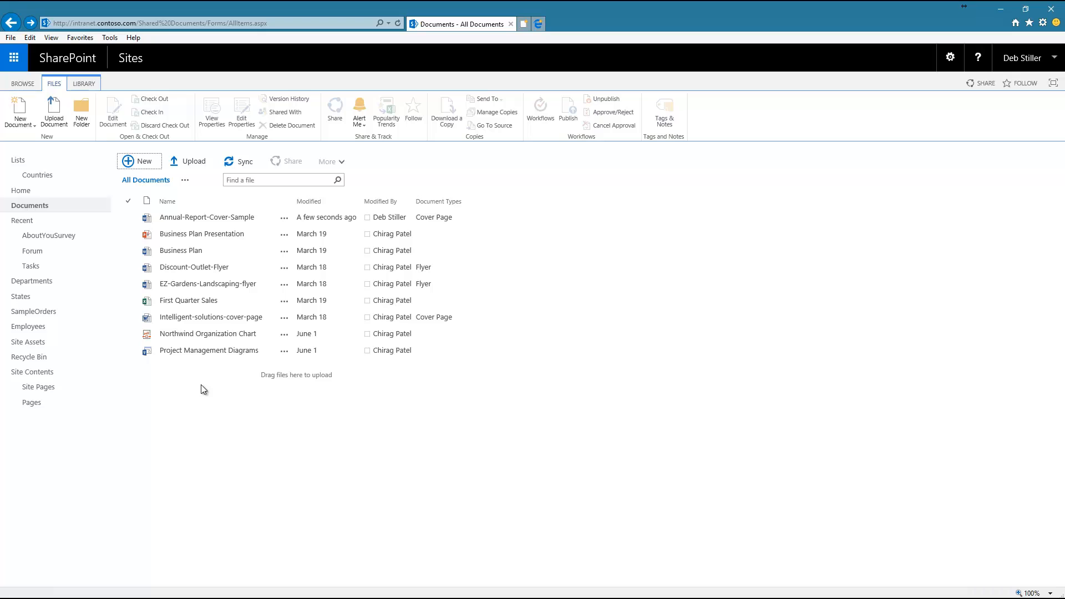
pyautogui.click(52, 206)
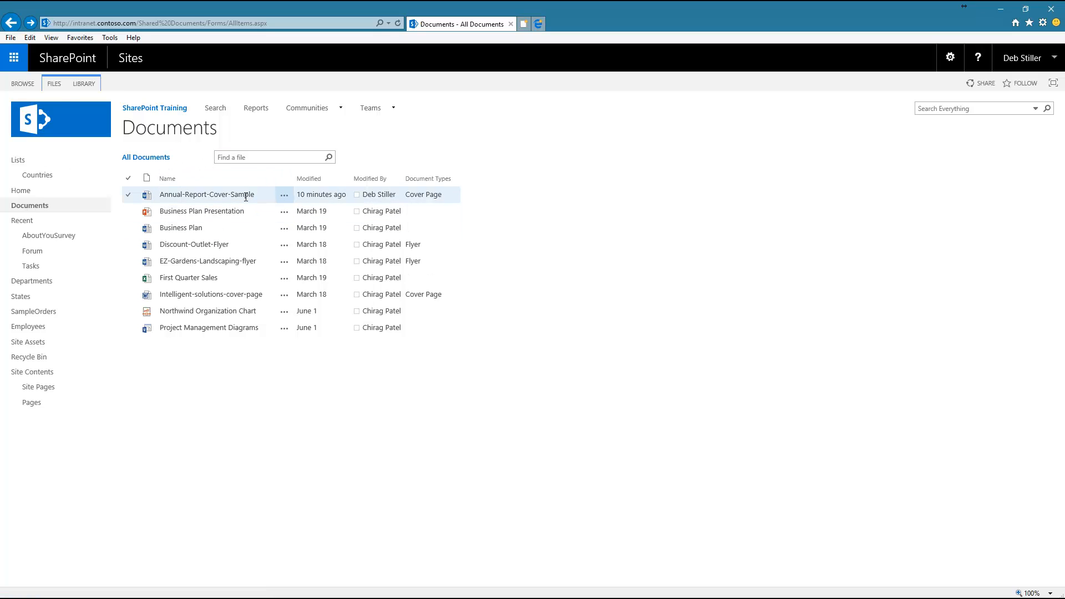
pyautogui.click(54, 85)
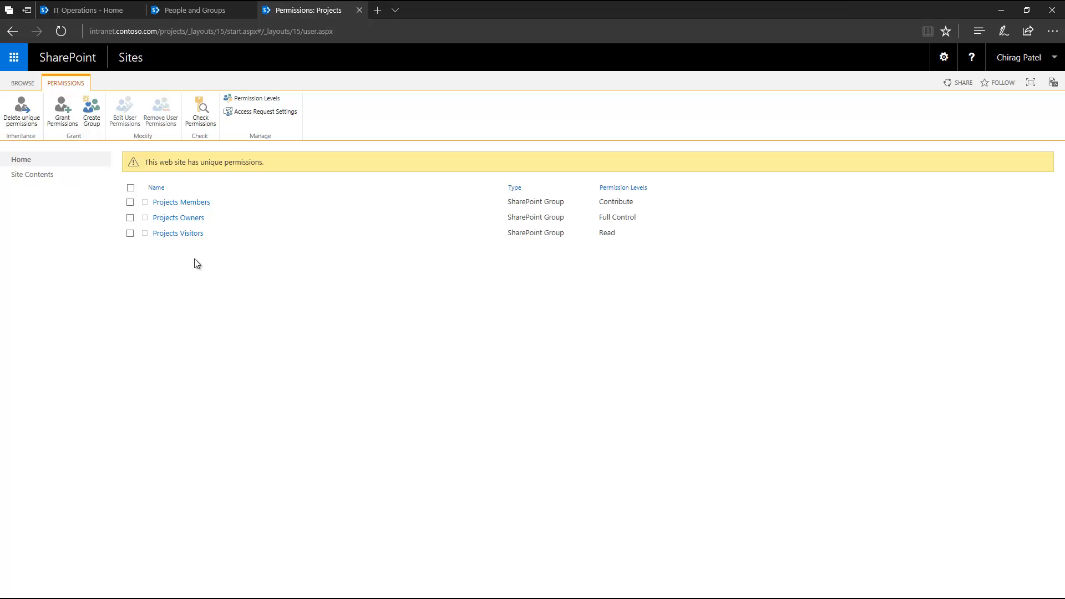
# Check which permission levels the Compliance Manager user has on the Projects site and close the check.
pyautogui.click(202, 122)
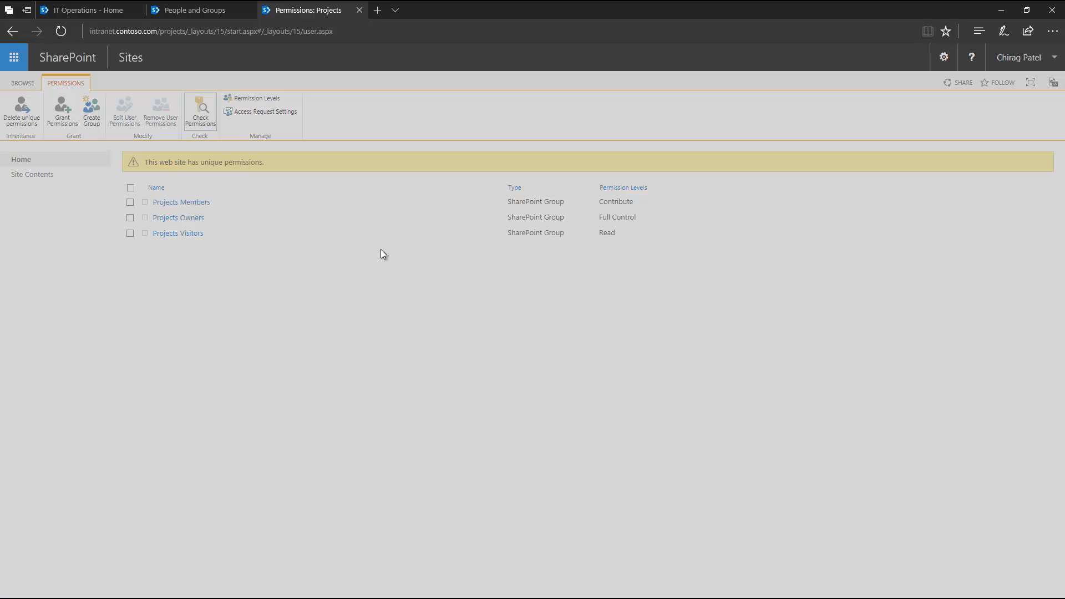
pyautogui.write('deb')
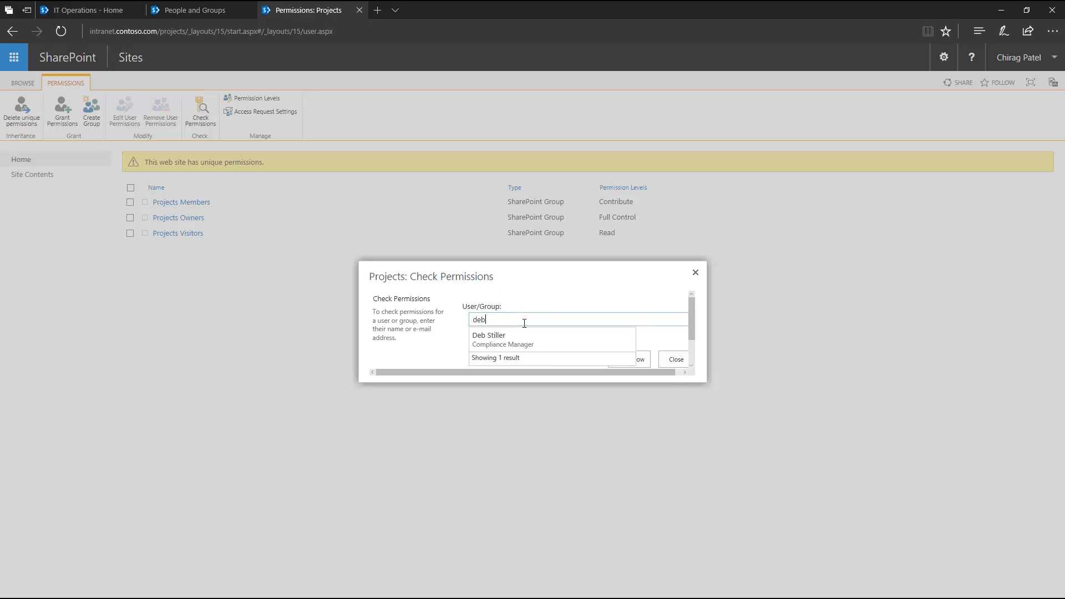
pyautogui.click(540, 344)
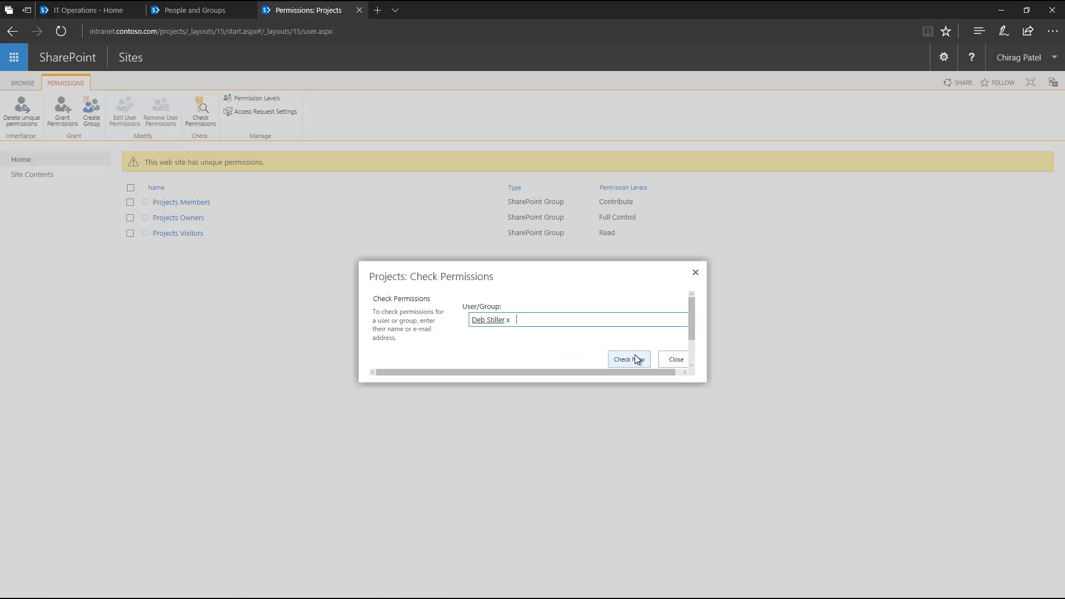
pyautogui.click(634, 357)
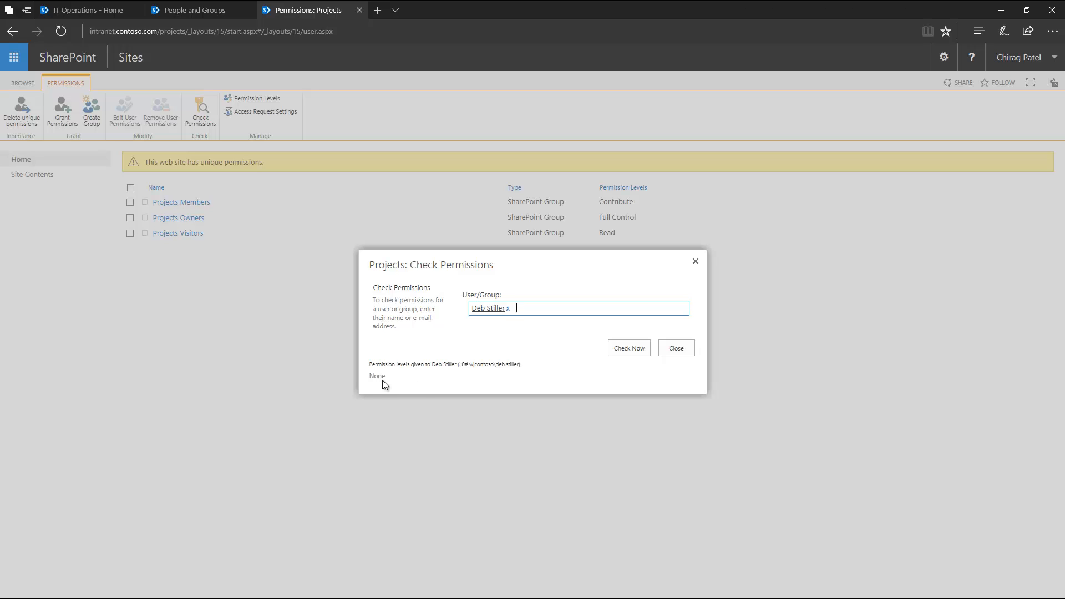
pyautogui.click(693, 351)
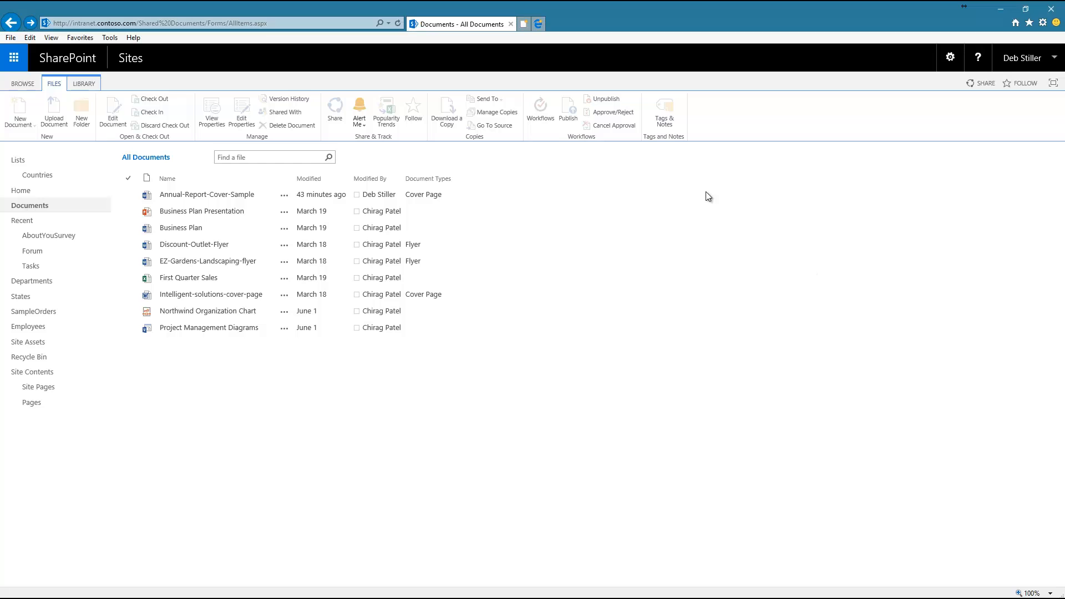
# Reload the Documents library in the Internet Explorer session and examine the site navigation links and file commands.
pyautogui.click(398, 23)
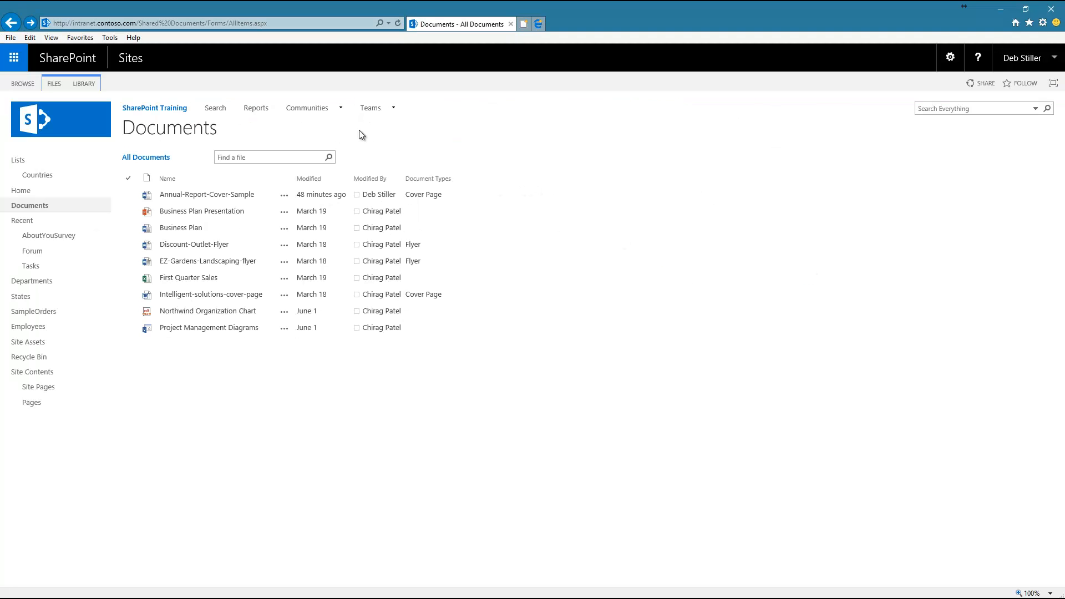
pyautogui.moveTo(354, 110)
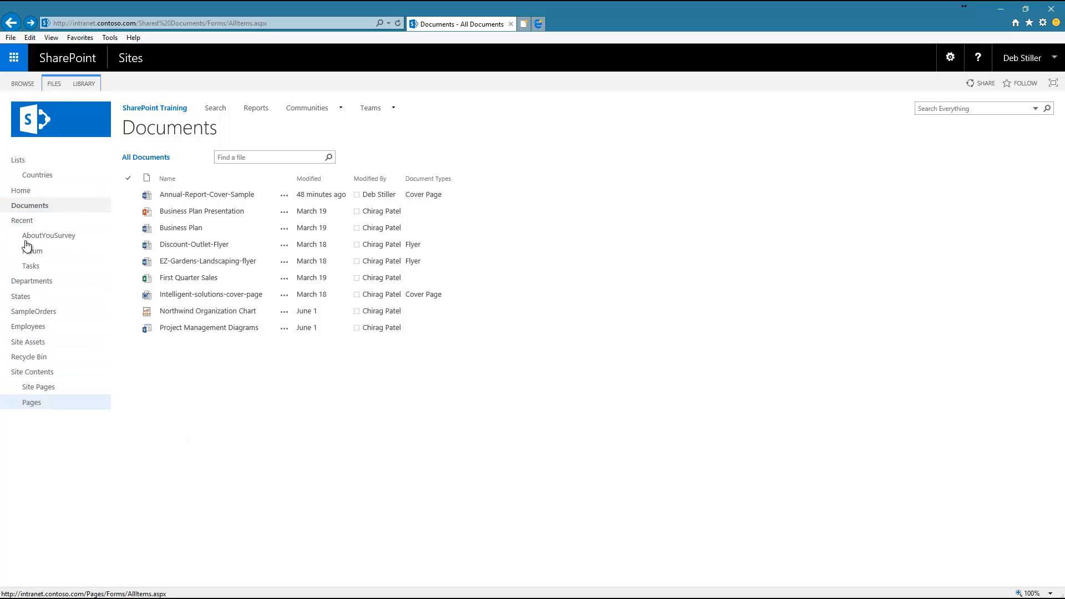
pyautogui.click(54, 84)
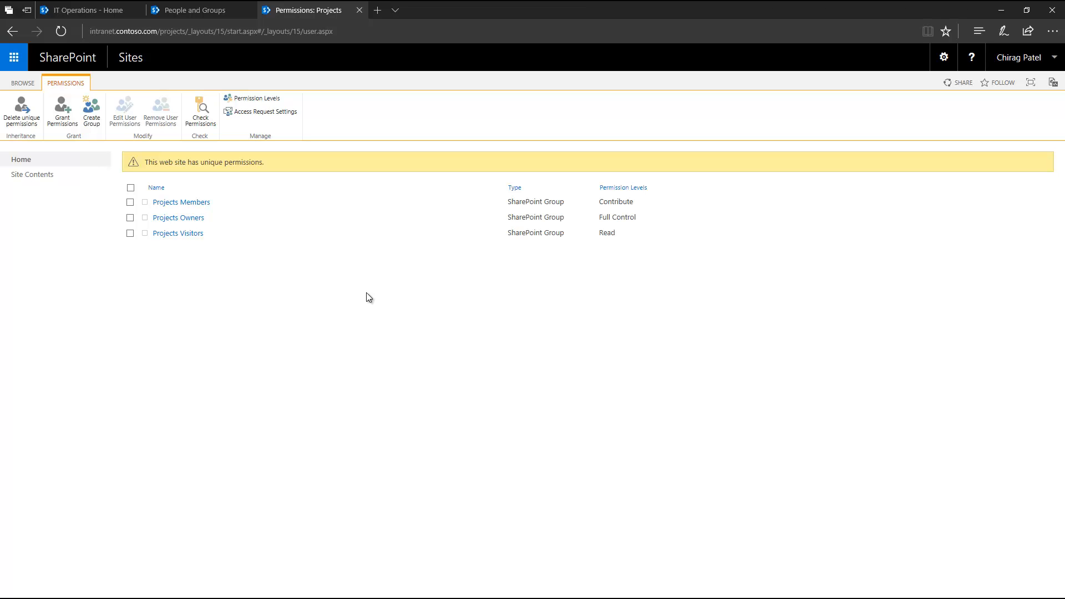
# Open the Projects Visitors group's settings from the Projects site permissions and allow only Group Members to view its membership.
pyautogui.click(183, 235)
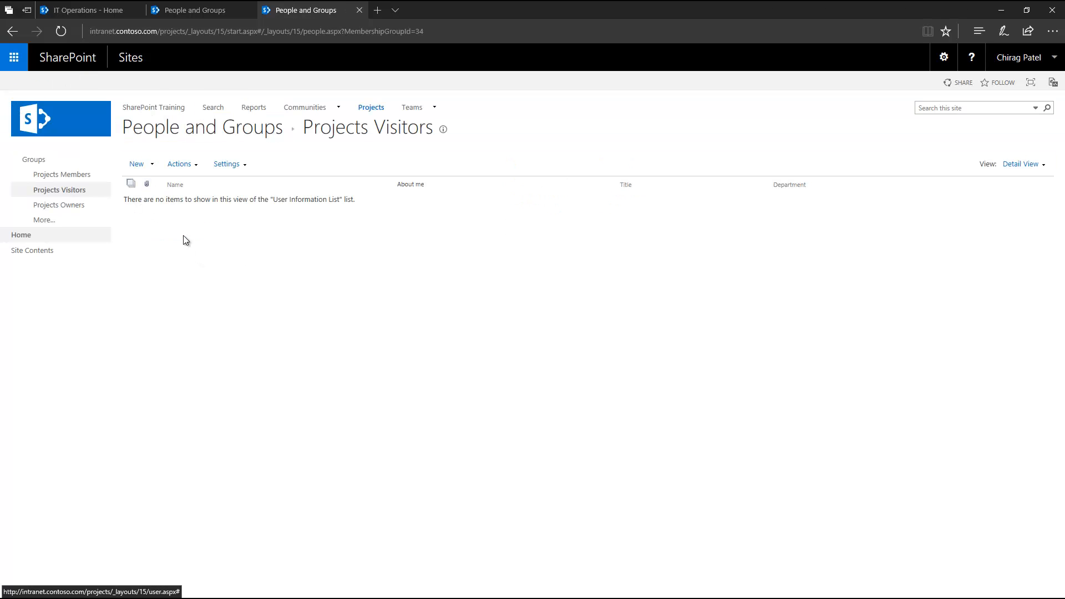
pyautogui.click(227, 164)
pyautogui.click(250, 186)
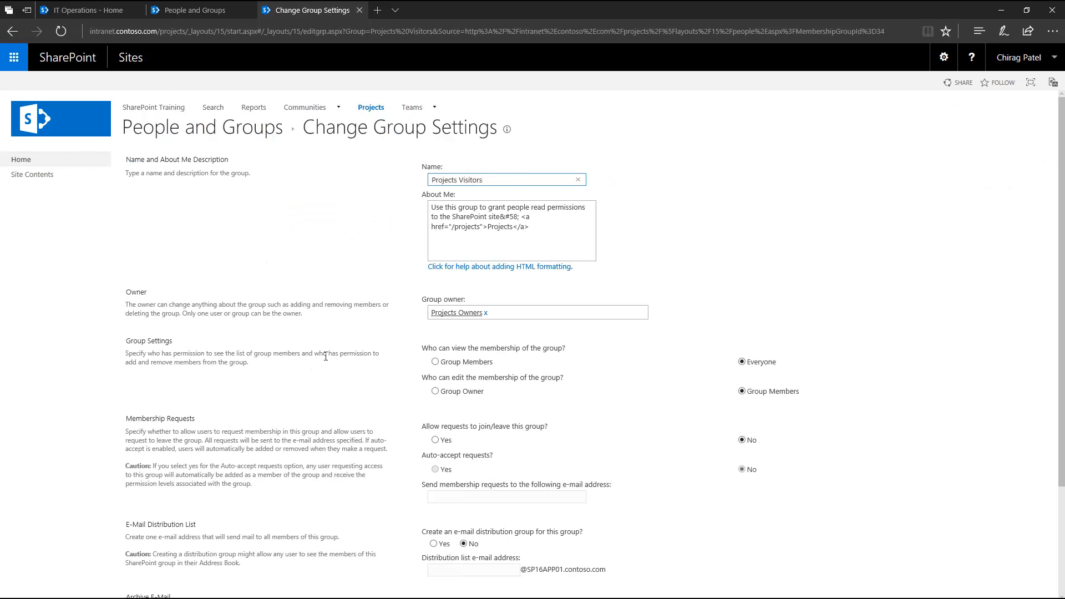
pyautogui.scroll(-2, 327, 355)
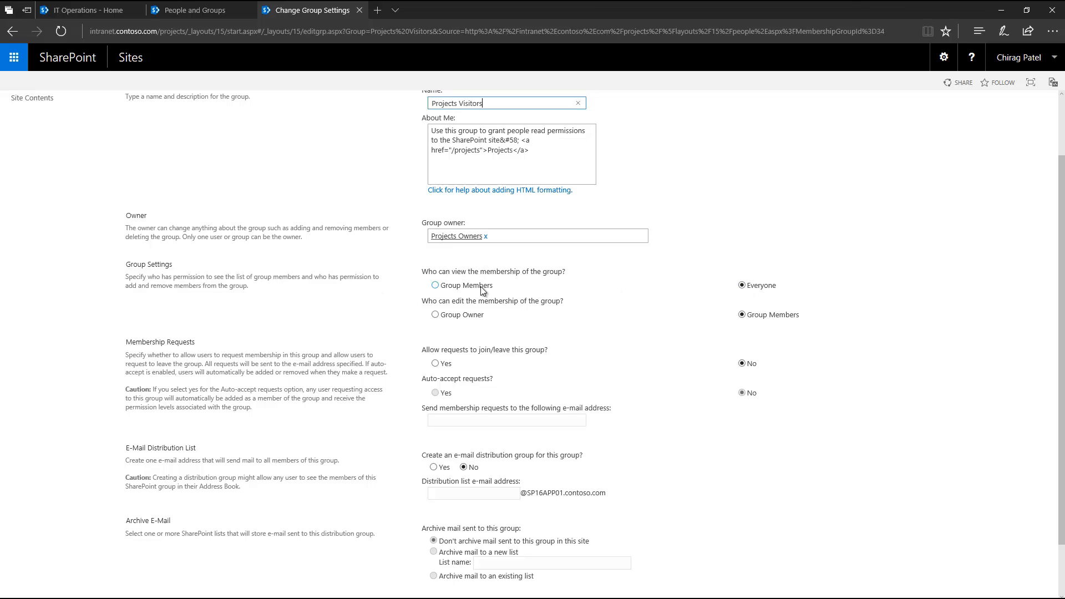
pyautogui.click(435, 285)
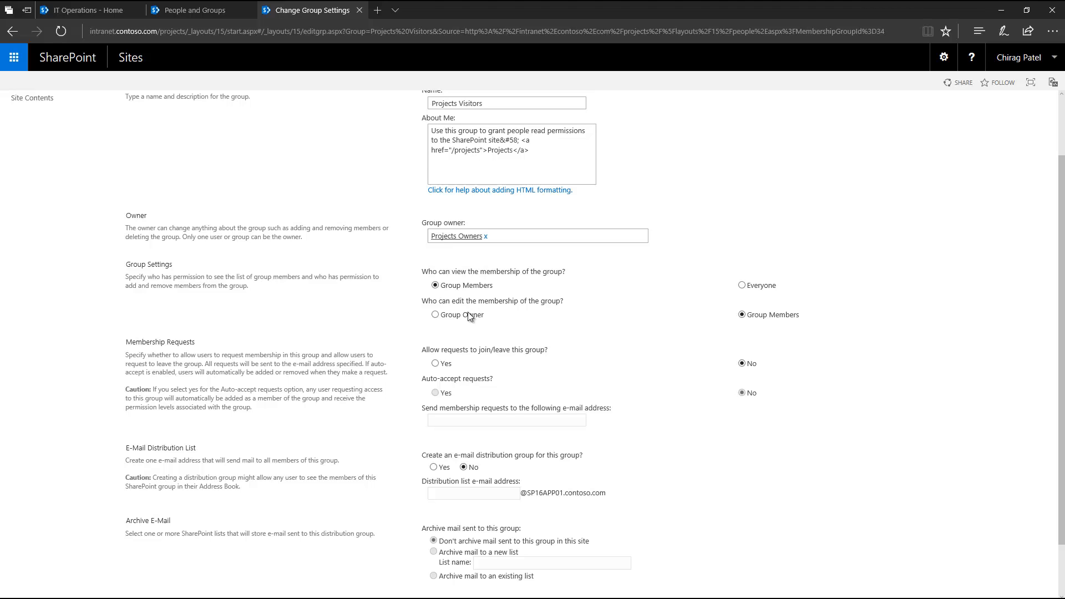
pyautogui.click(435, 316)
pyautogui.scroll(-2, 362, 268)
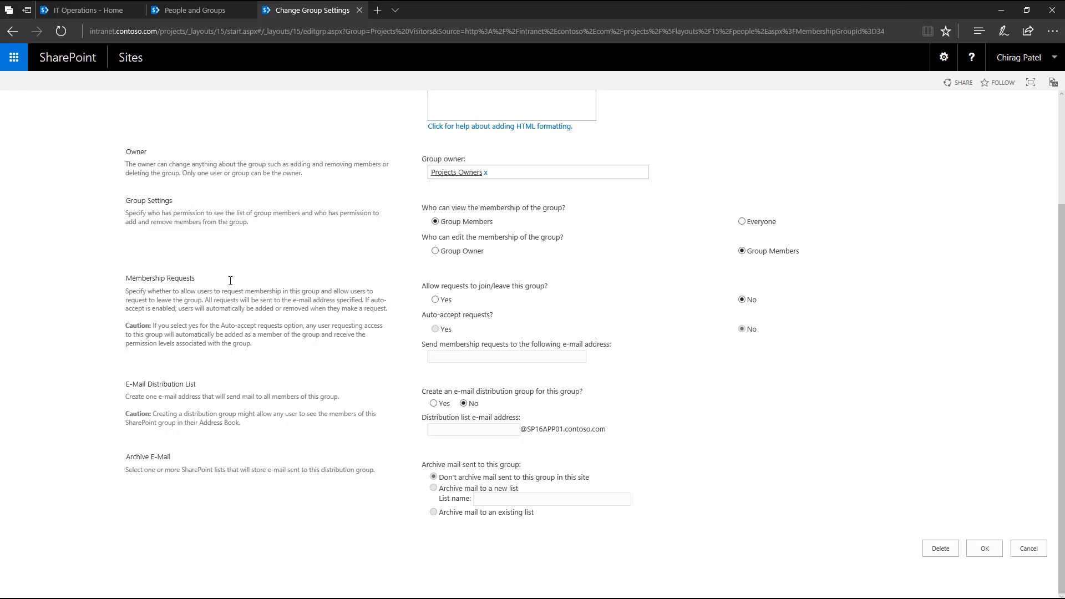
# Try to allow join/leave requests for the Projects Visitors group, set the option back to No, and save the group settings.
pyautogui.click(434, 299)
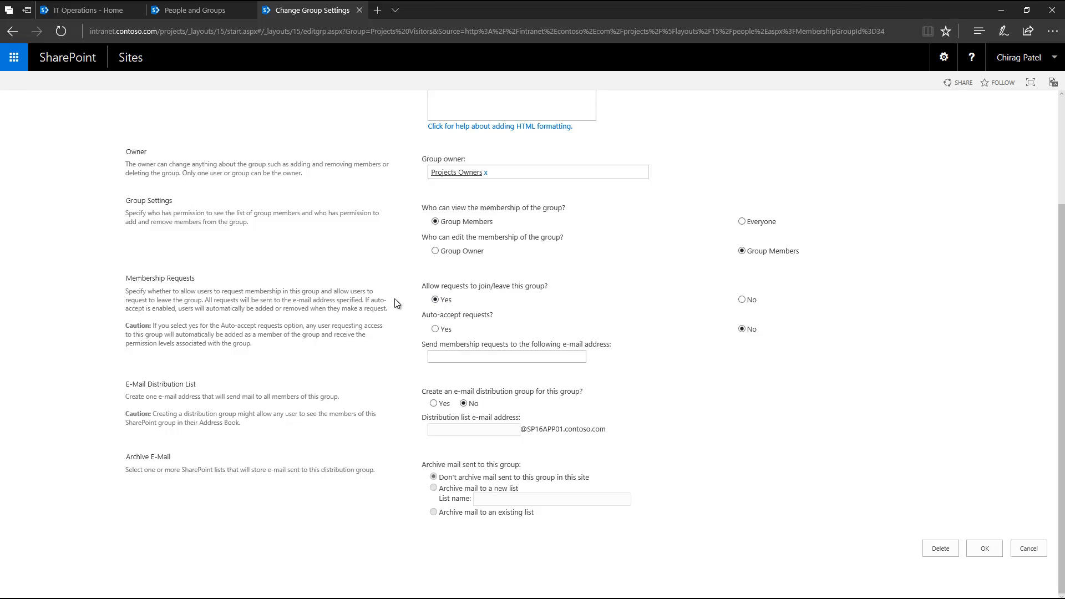
pyautogui.click(997, 553)
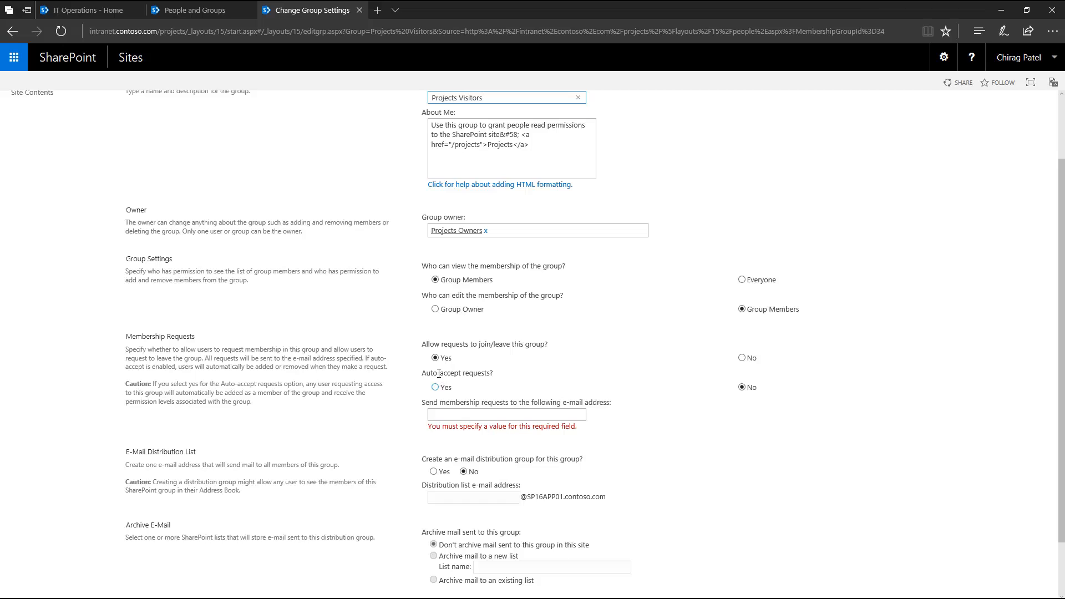
pyautogui.click(751, 361)
pyautogui.scroll(-2, 918, 463)
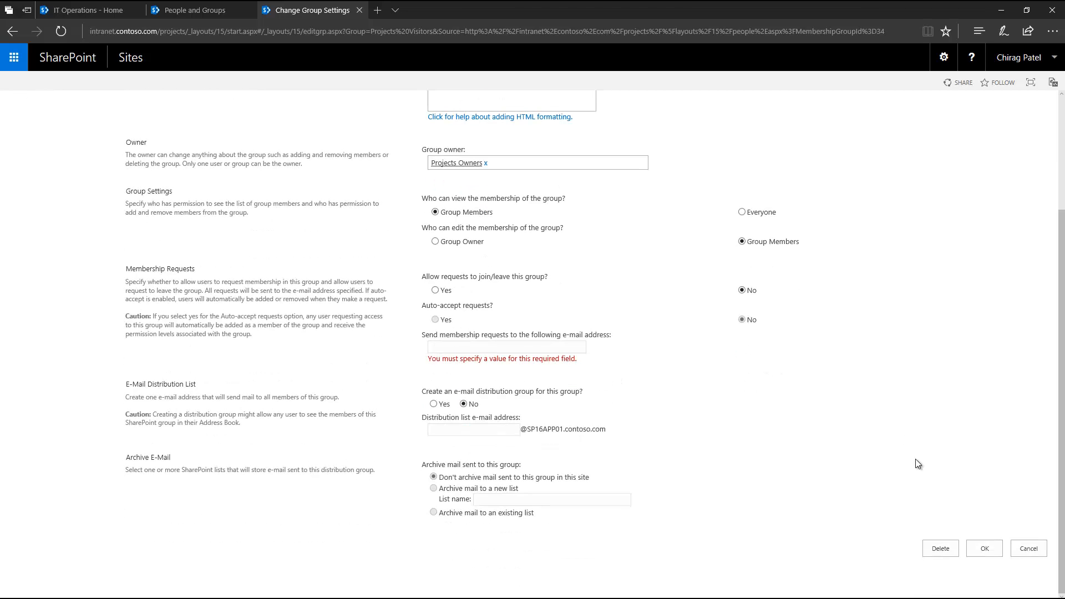
pyautogui.click(985, 551)
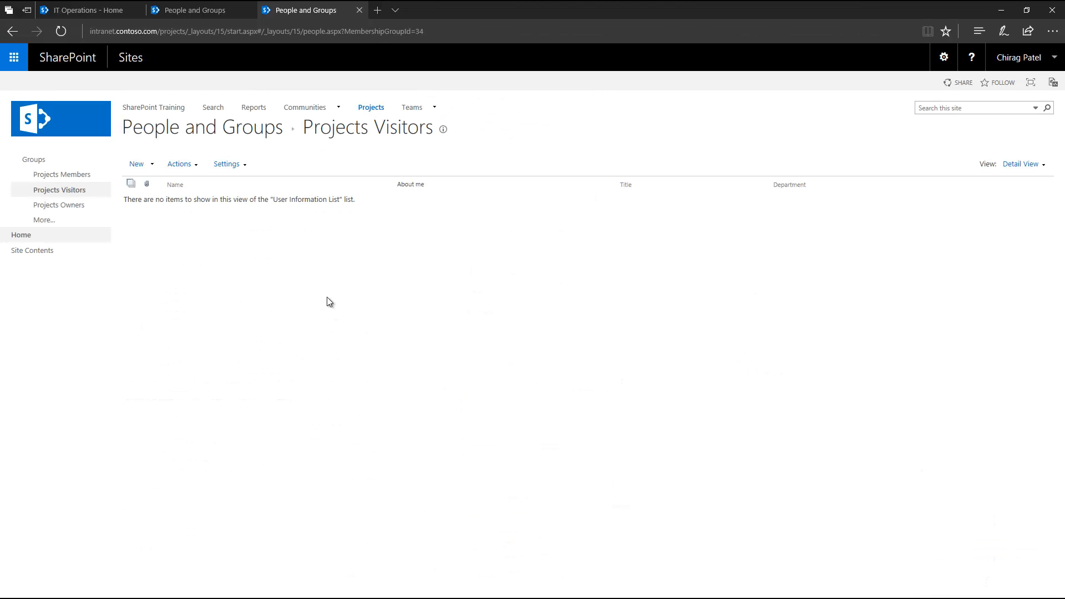
# Open the Projects Owners group's settings and examine its group owner and membership options.
pyautogui.click(74, 208)
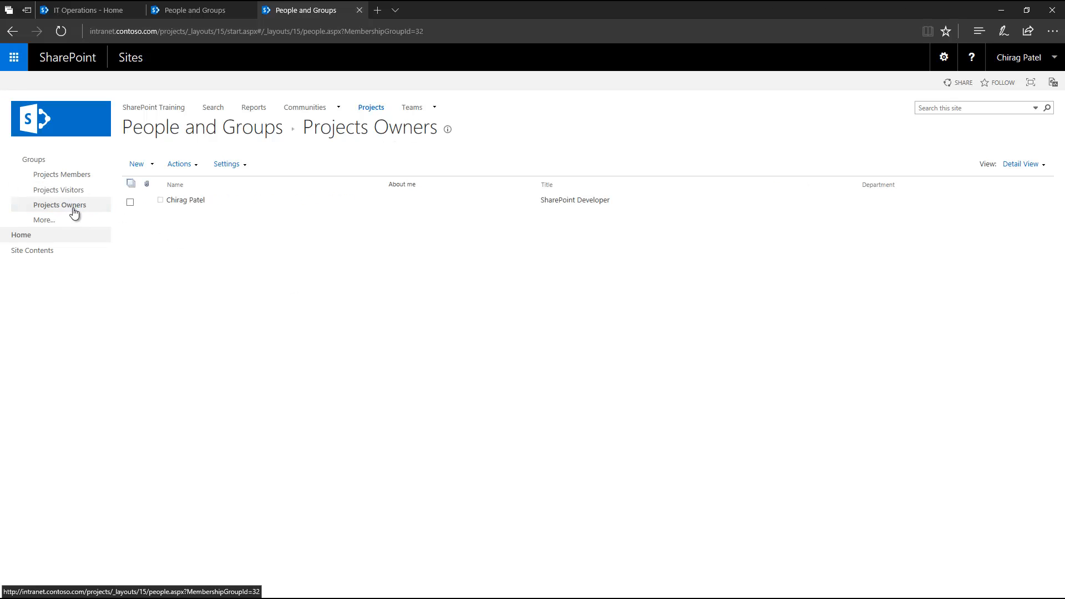
pyautogui.click(235, 167)
pyautogui.click(250, 185)
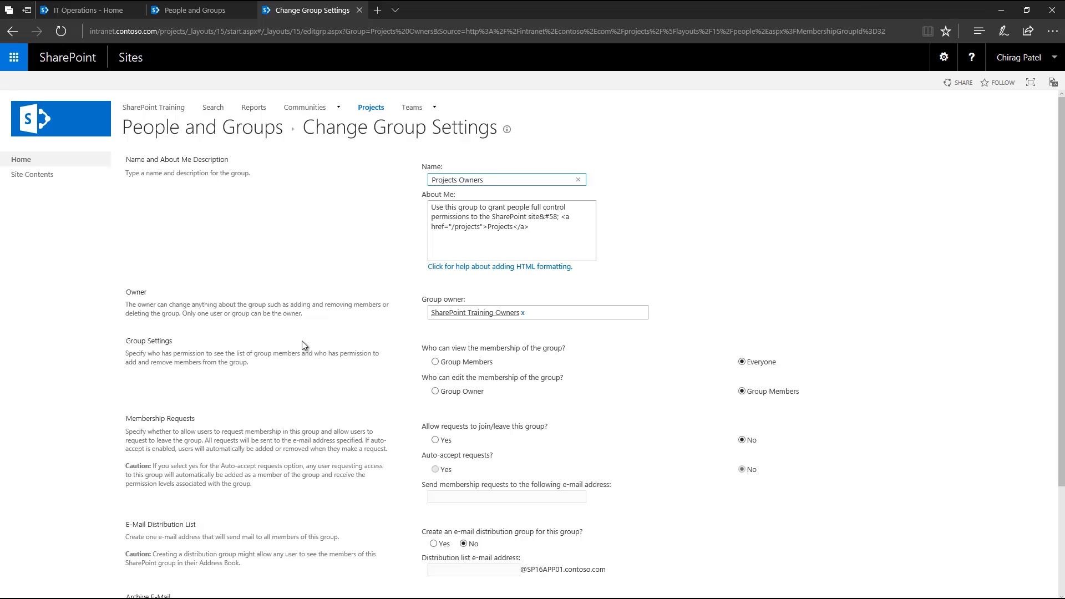
pyautogui.scroll(-2, 302, 341)
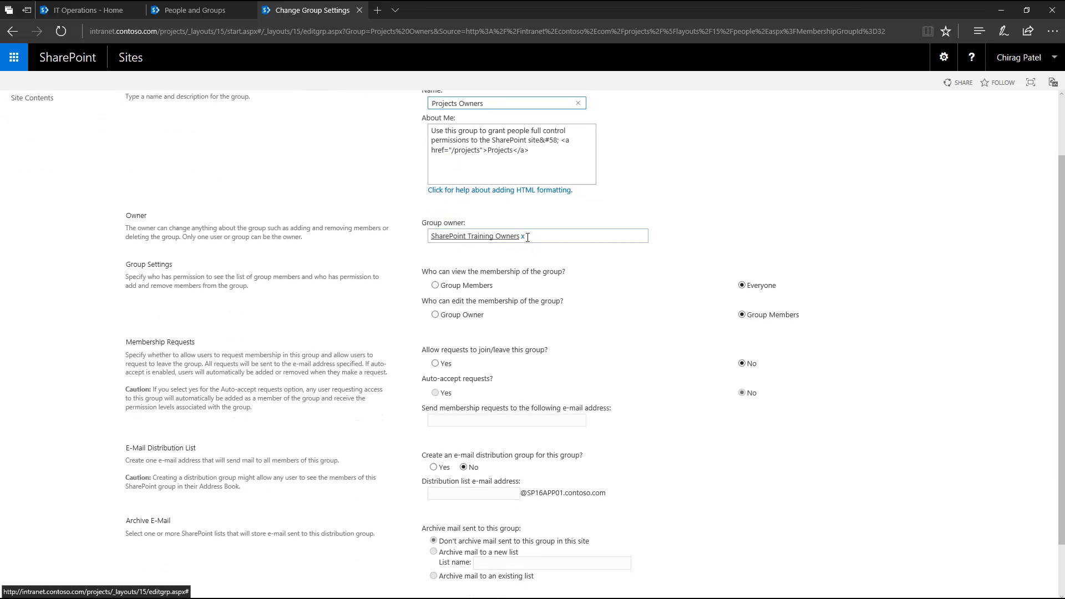
pyautogui.scroll(2, 433, 129)
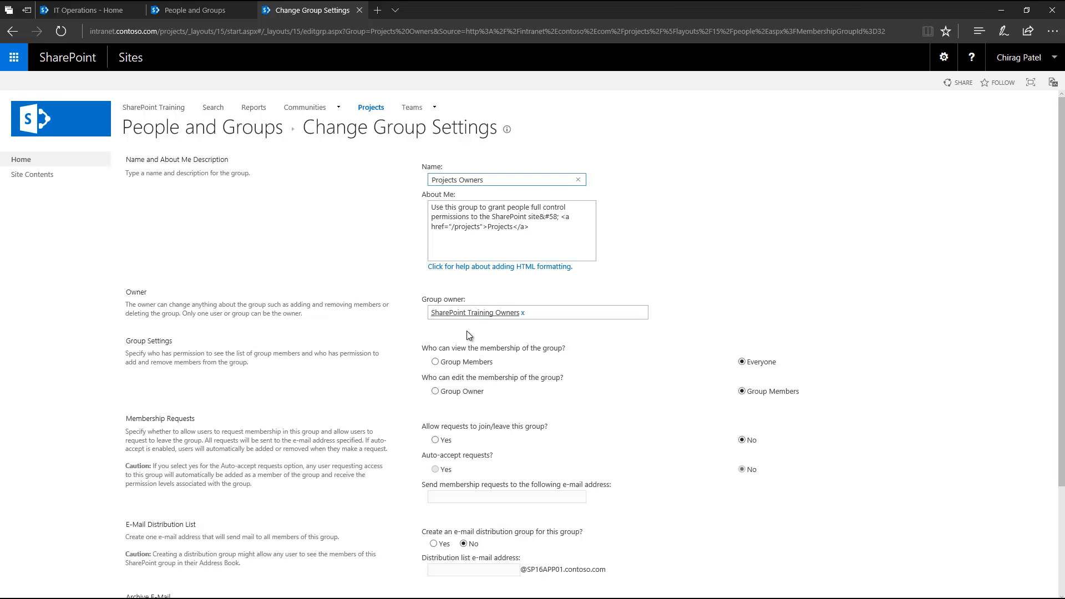
# Examine the Projects Owners group's owner, membership request and e-mail options and confirm the group settings.
pyautogui.moveTo(466, 314); pyautogui.dragTo(529, 322)
pyautogui.scroll(-2, 241, 266)
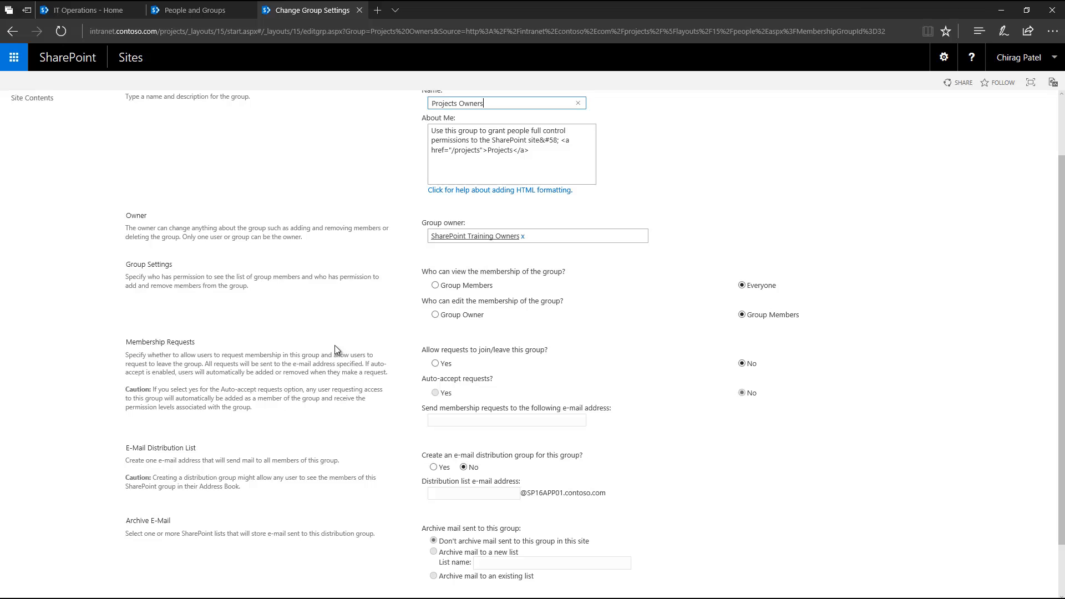
pyautogui.scroll(-3, 335, 345)
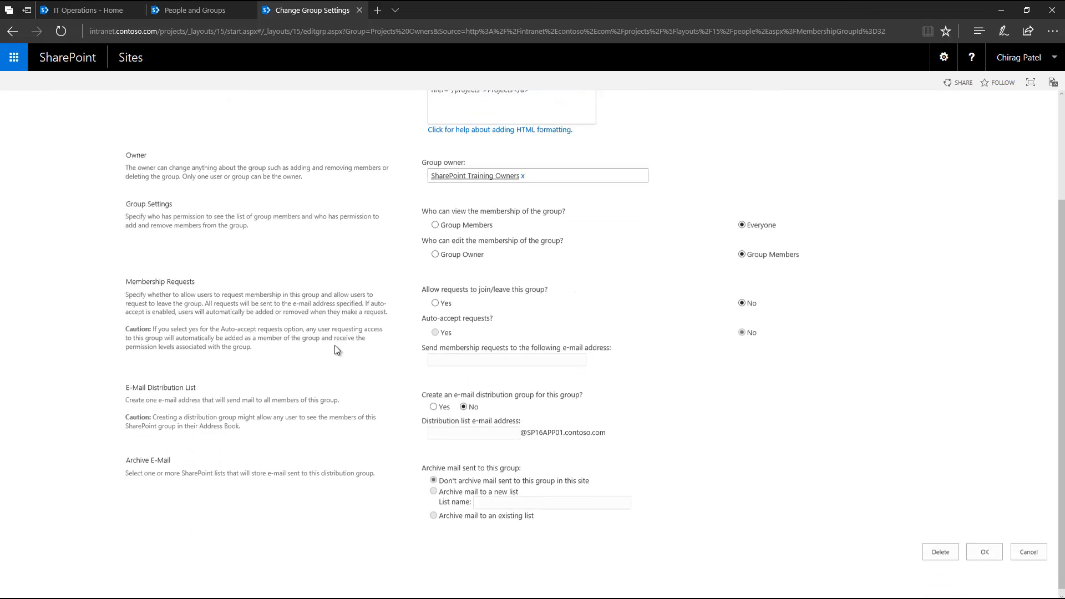
pyautogui.click(981, 549)
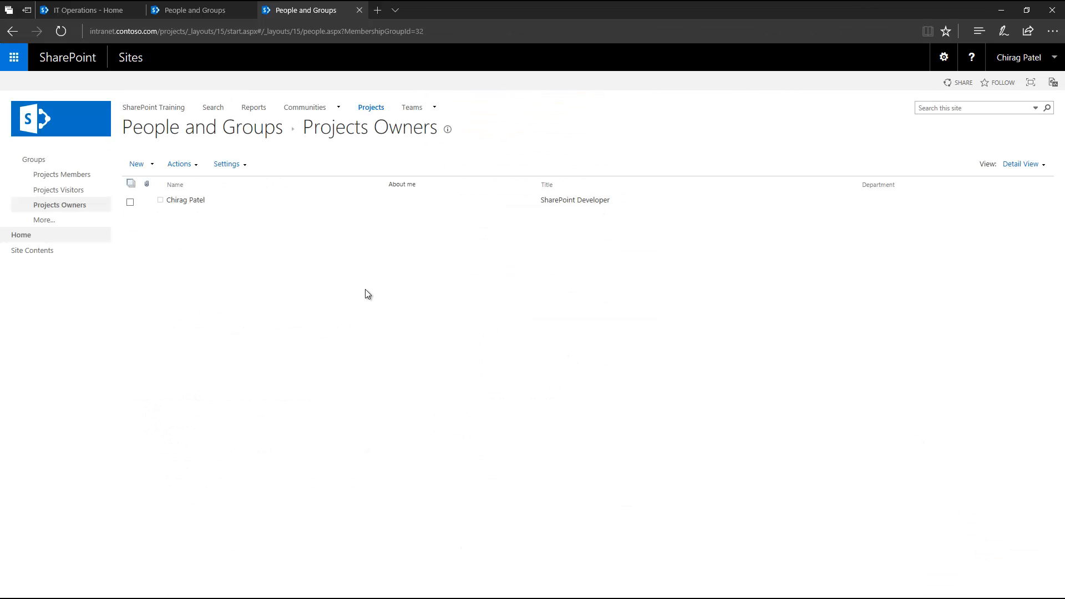
# View the Projects Owners group's site collection permissions and default-group option, and list all groups in People and Groups.
pyautogui.click(227, 164)
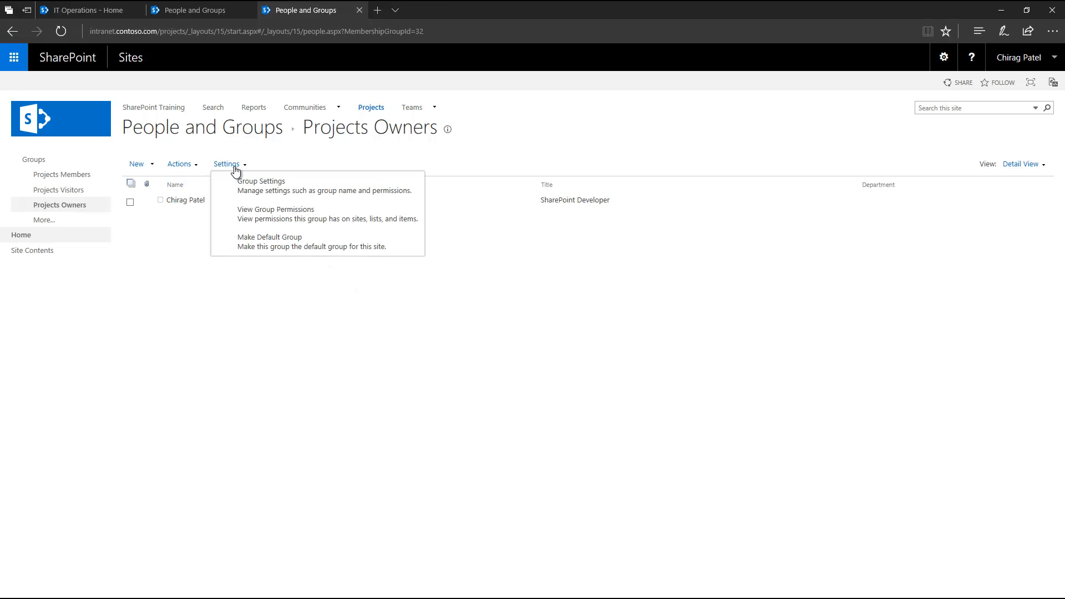
pyautogui.click(326, 216)
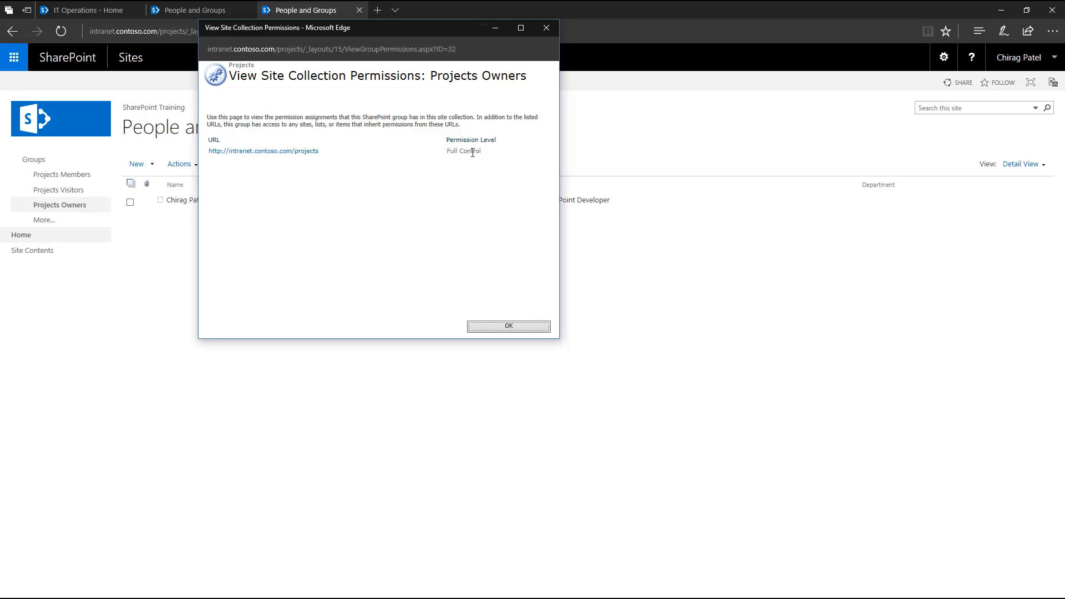
pyautogui.click(523, 328)
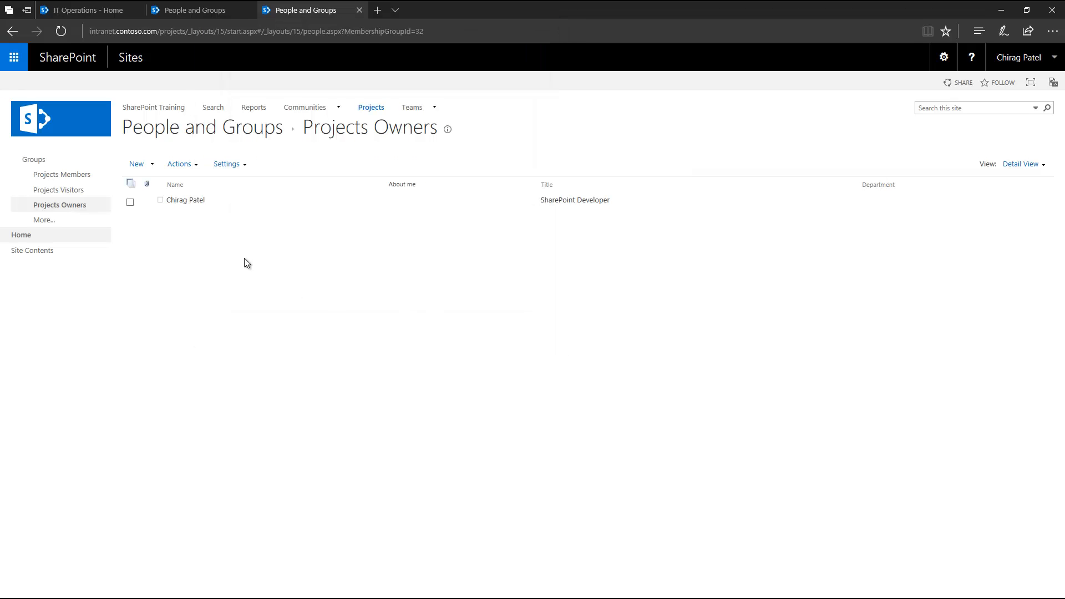
pyautogui.click(223, 165)
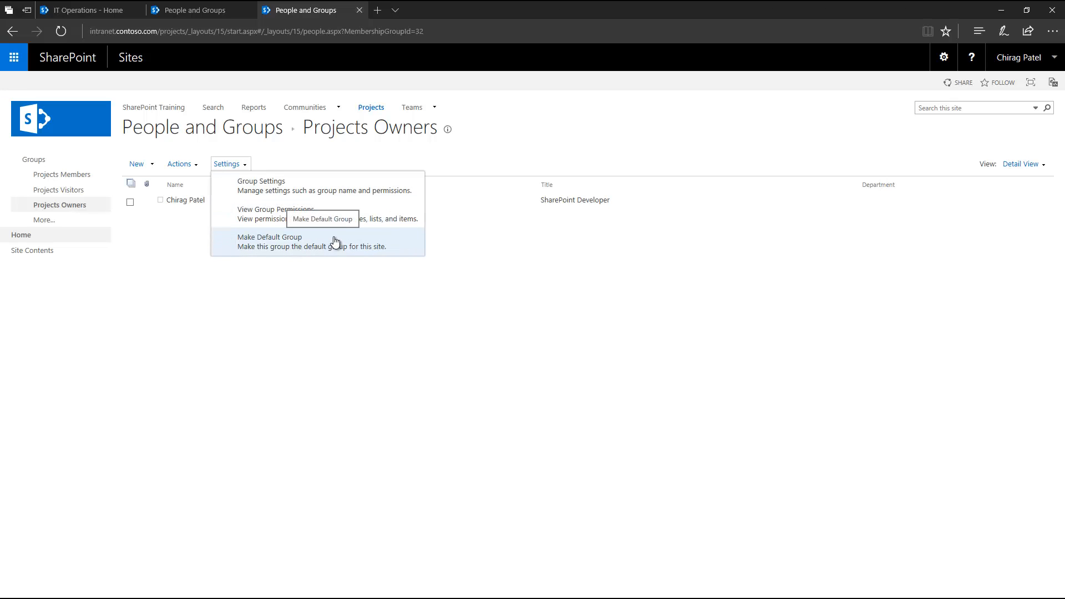
pyautogui.click(327, 288)
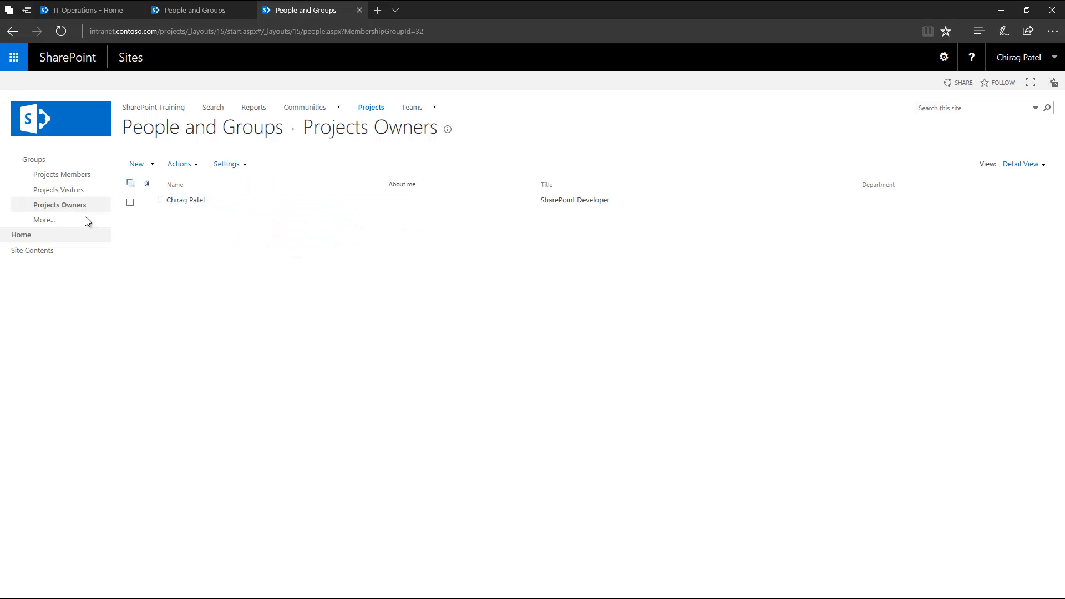
pyautogui.click(36, 162)
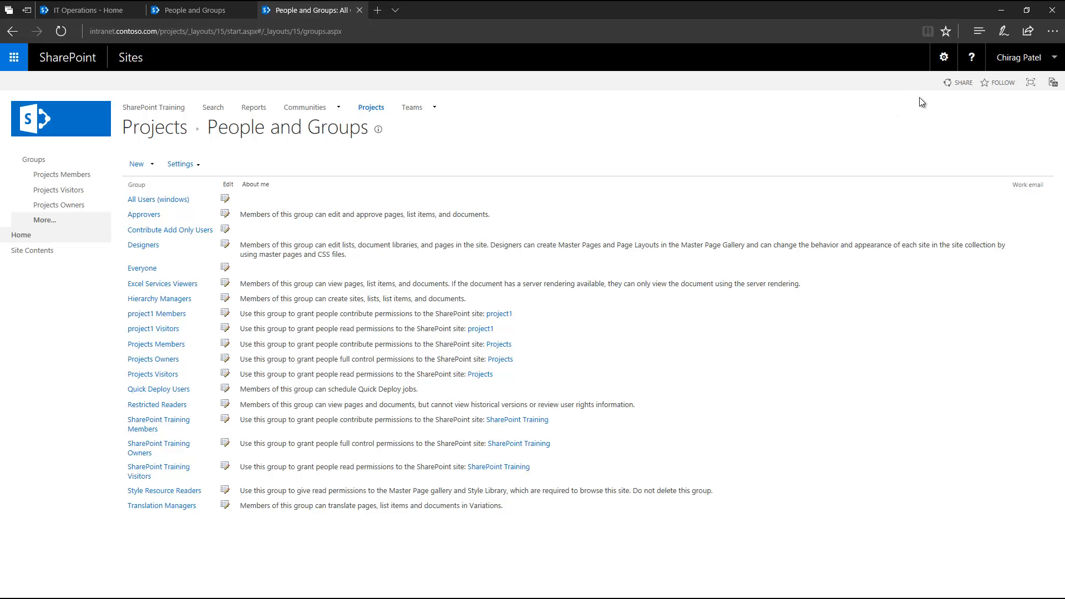
# Start sharing the Projects site, add the IT Manager's name as invitee, and reveal the sharing options.
pyautogui.click(961, 84)
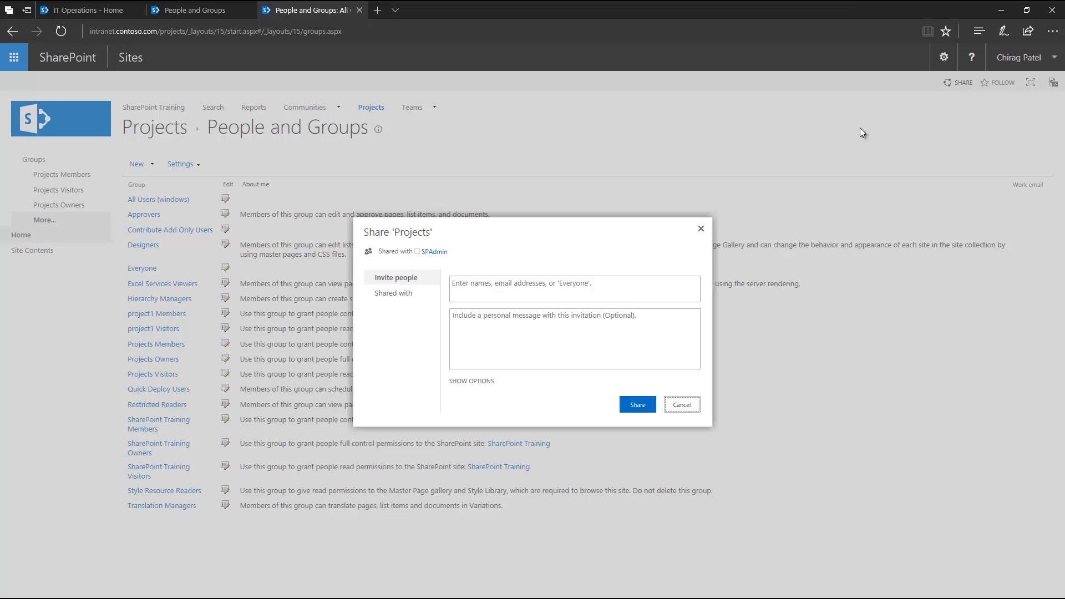
pyautogui.click(555, 287)
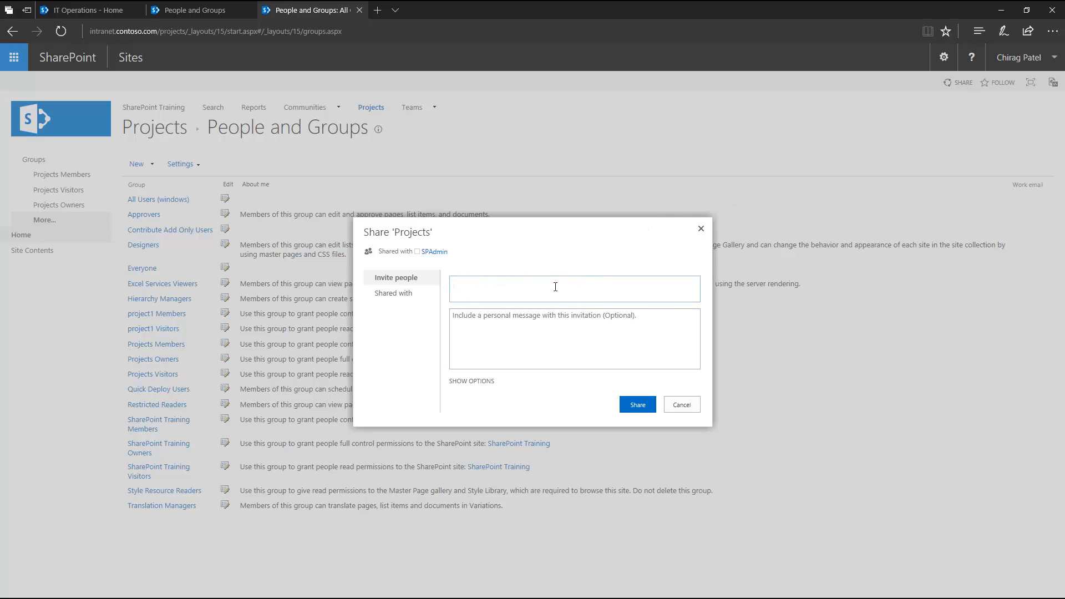
pyautogui.write('c')
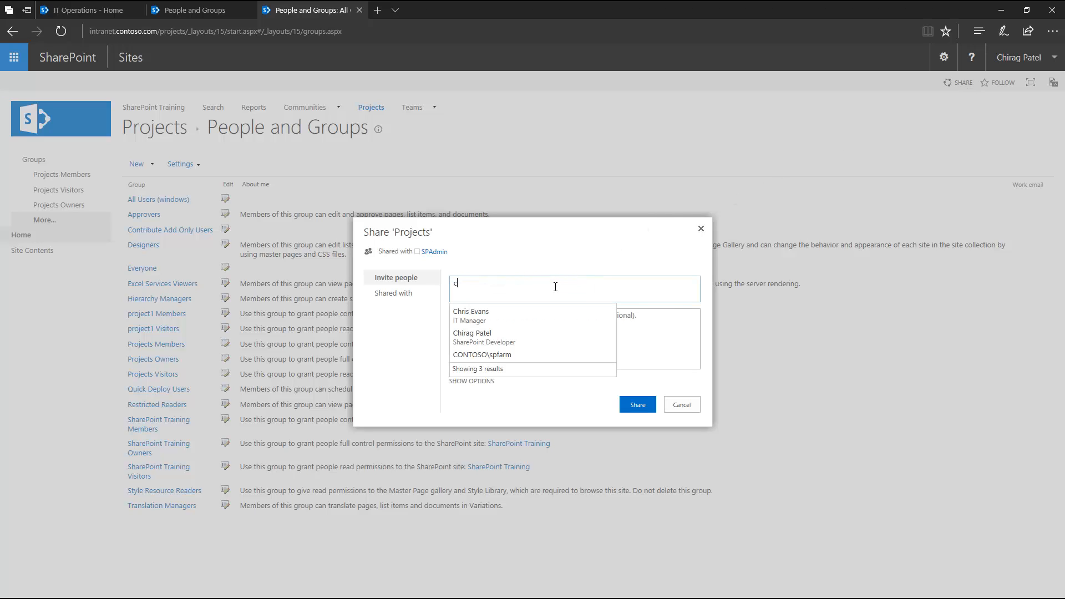
pyautogui.write('hr')
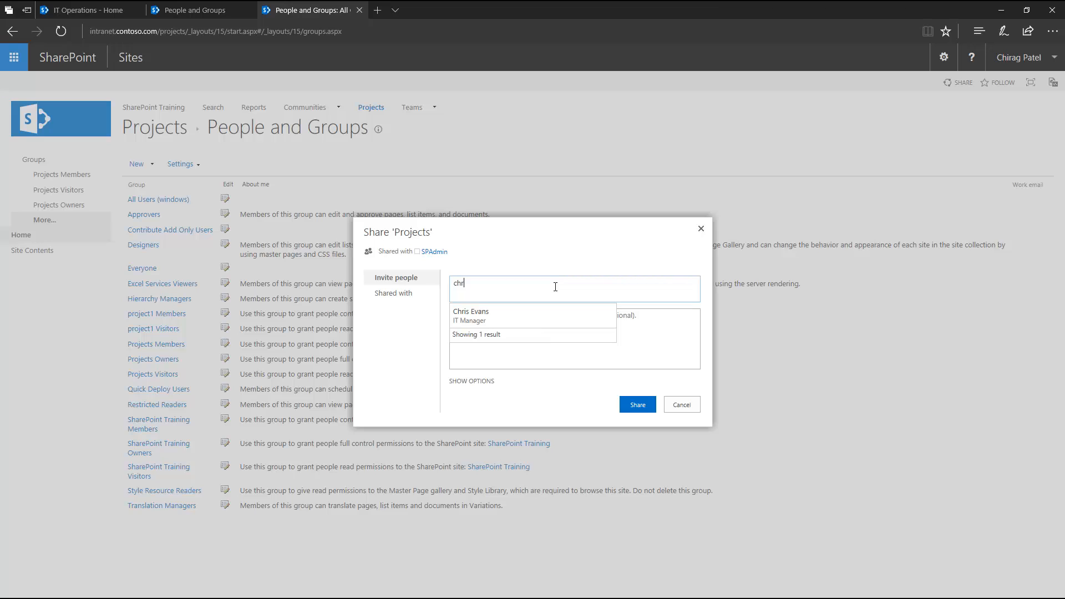
pyautogui.click(490, 319)
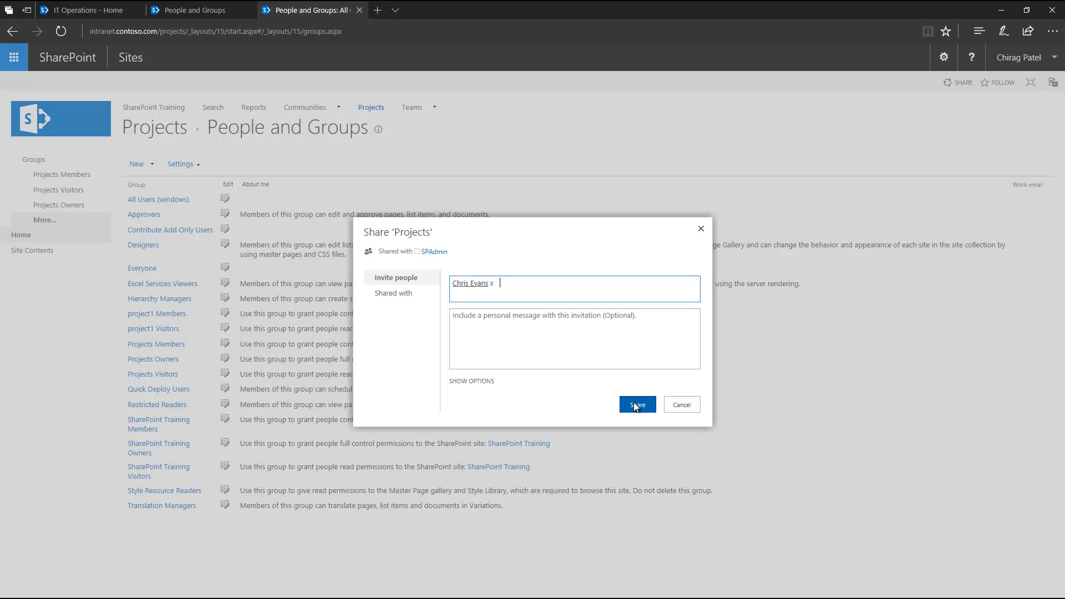
pyautogui.click(481, 381)
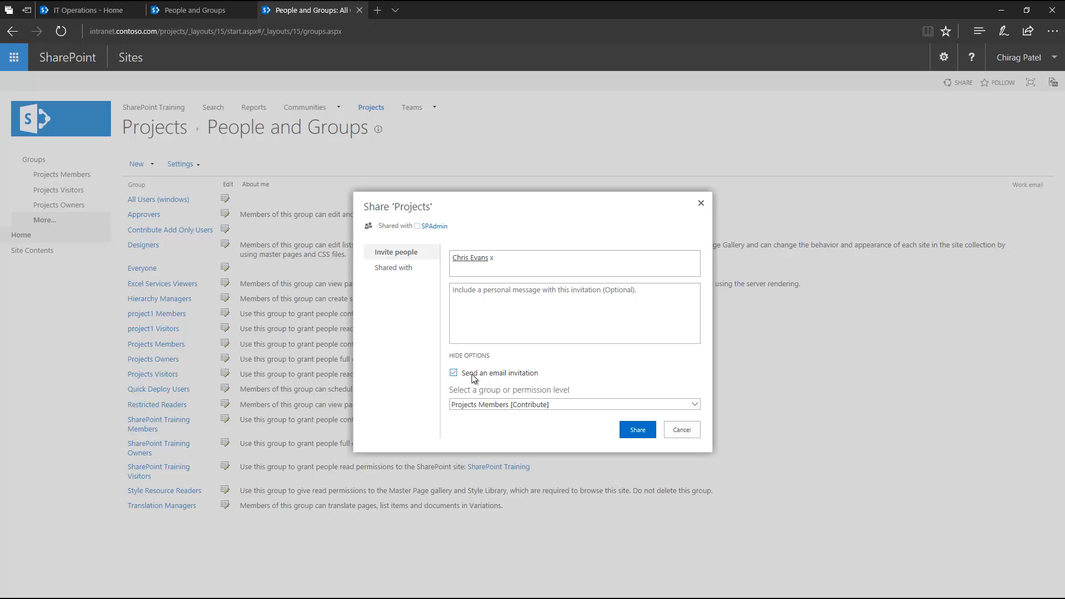
# Toggle the email invitation option off and on to check its effect on the personal message box.
pyautogui.click(454, 375)
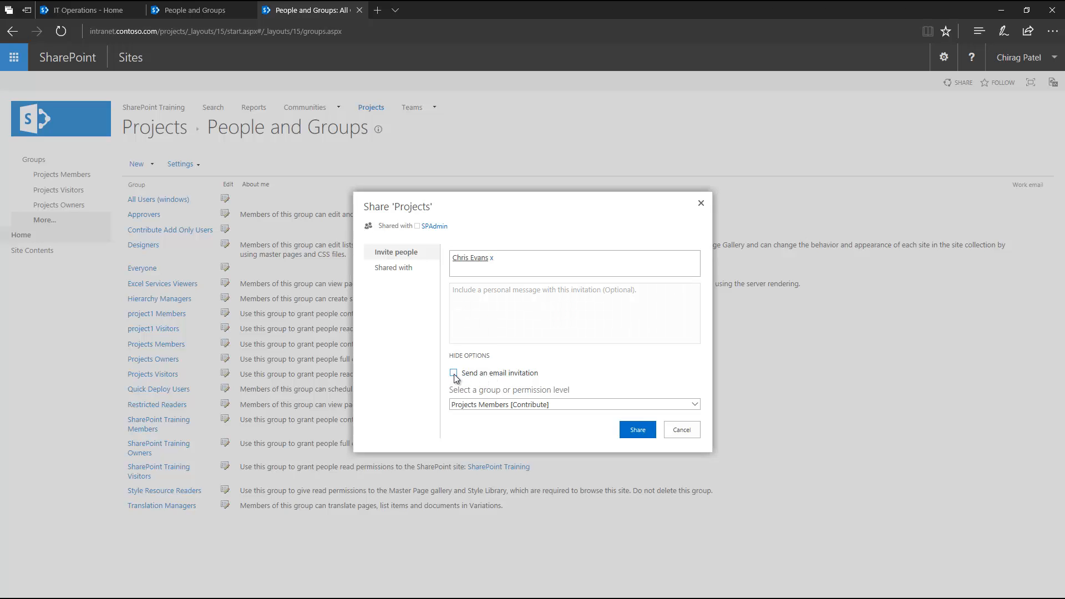
pyautogui.click(453, 375)
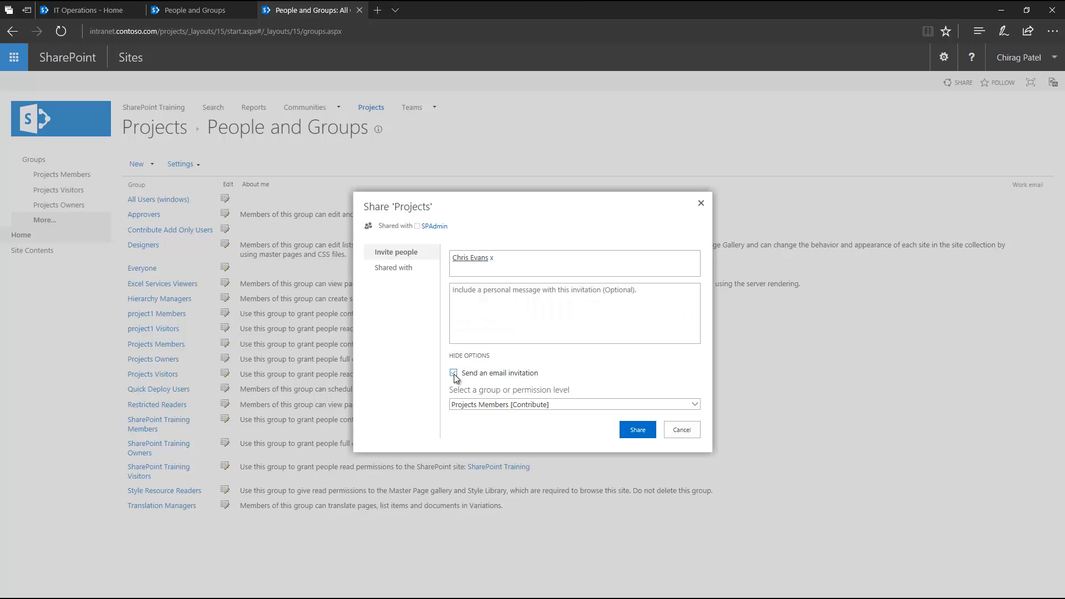
pyautogui.click(454, 375)
pyautogui.click(454, 375)
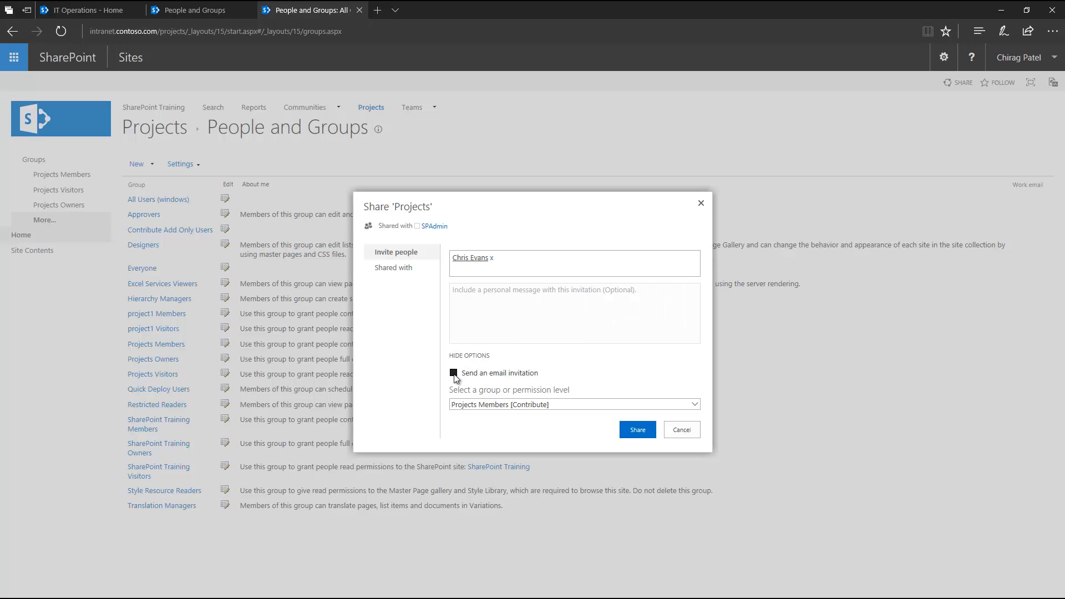
# Enter the personal message "fsdfjsdf", "fsd", "fsd", "f" on four lines and disable sending an email invitation.
pyautogui.click(502, 305)
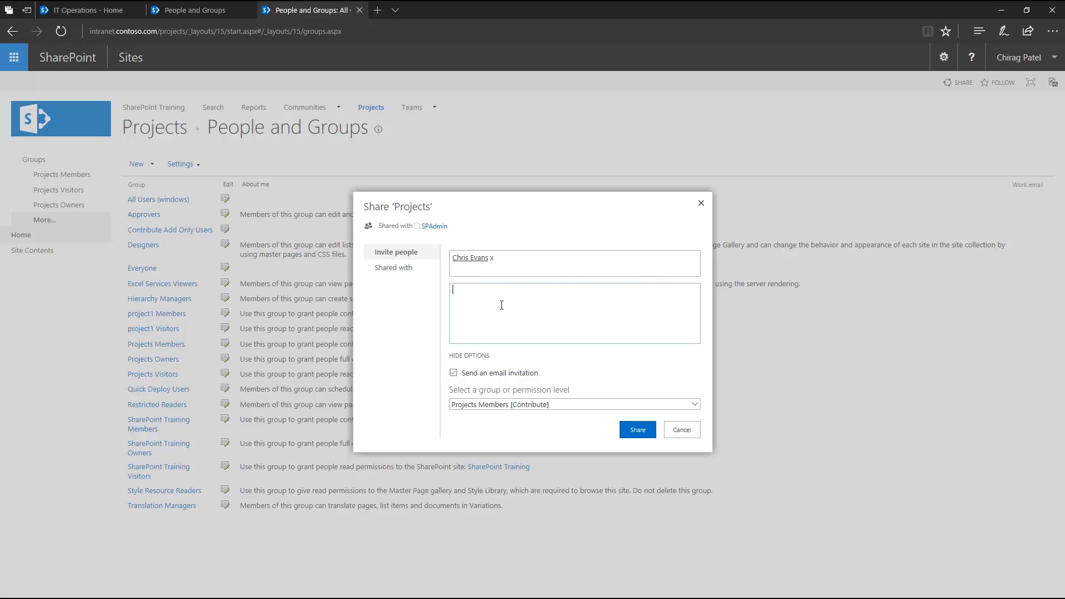
pyautogui.write('fsdfjsdf')
pyautogui.press('Return')
pyautogui.write('fsd')
pyautogui.press('Return')
pyautogui.write('fsd')
pyautogui.press('Return')
pyautogui.write('f')
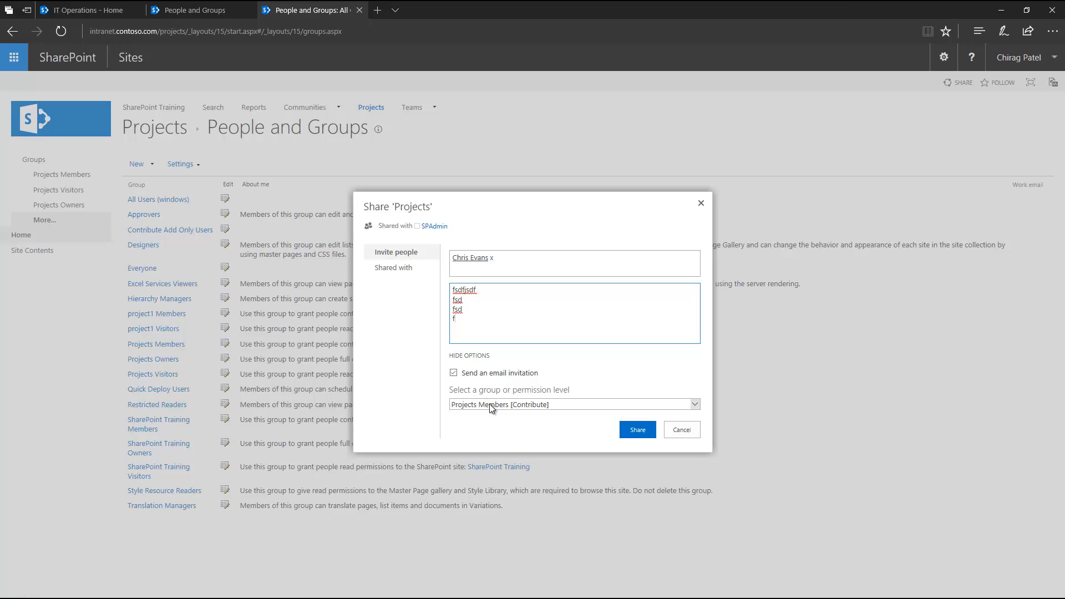
pyautogui.click(454, 373)
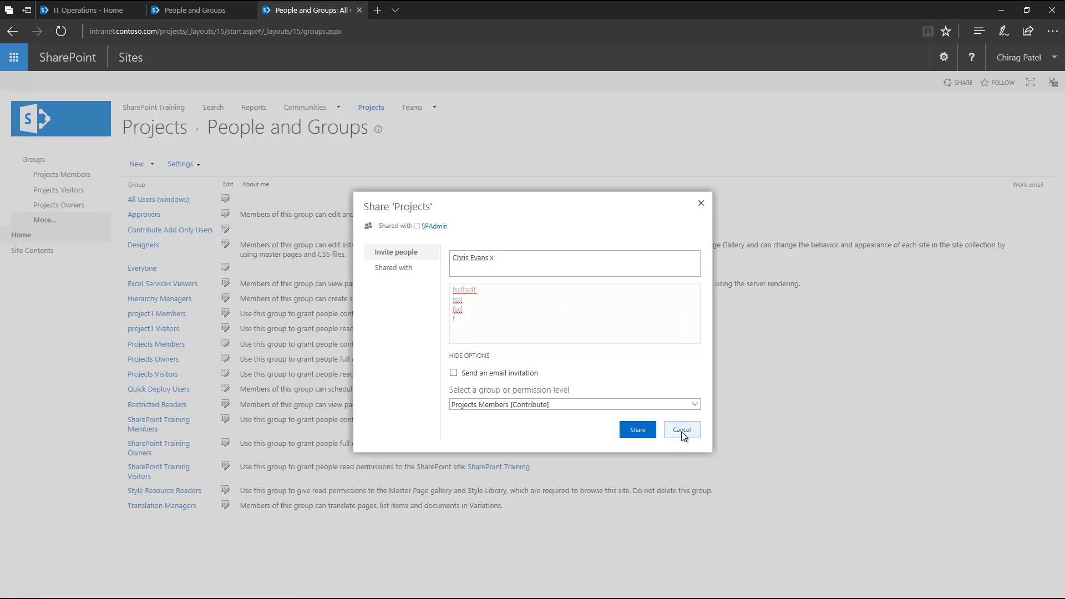